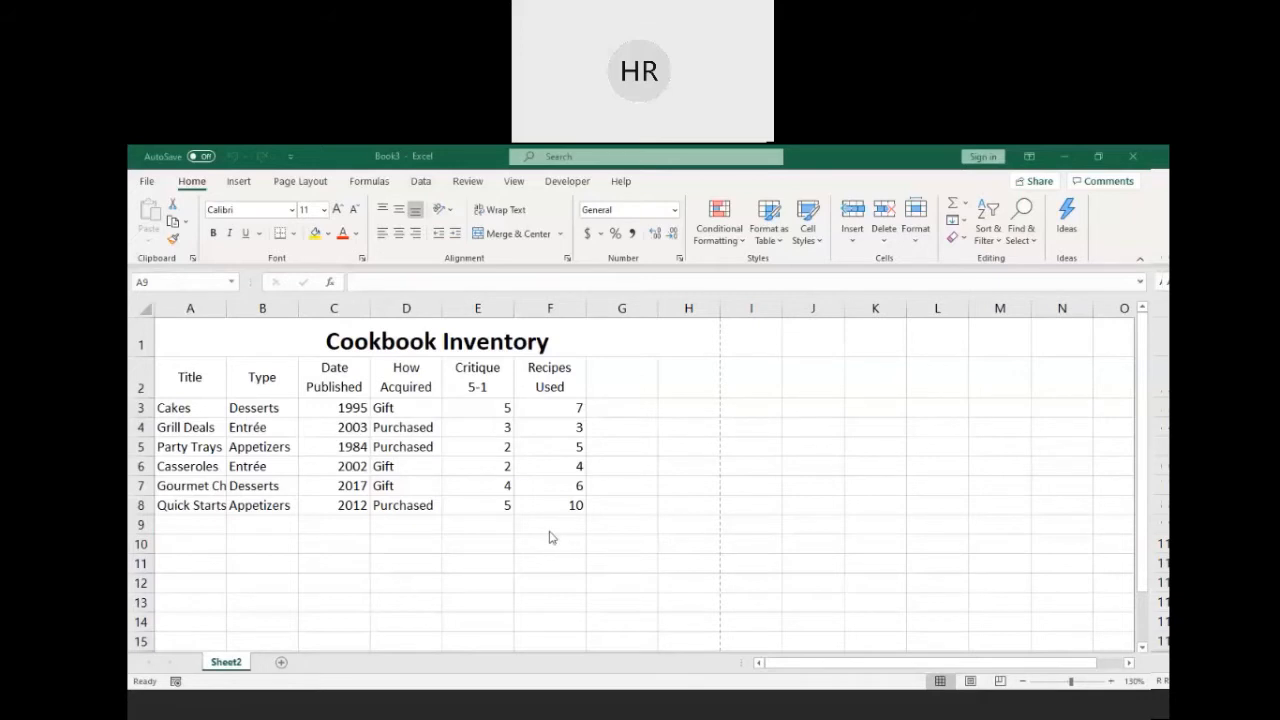
Step: Center the cookbook entries in A3:F8 horizontally within their cells
{"action": "left_click", "coordinate": [173, 405]}
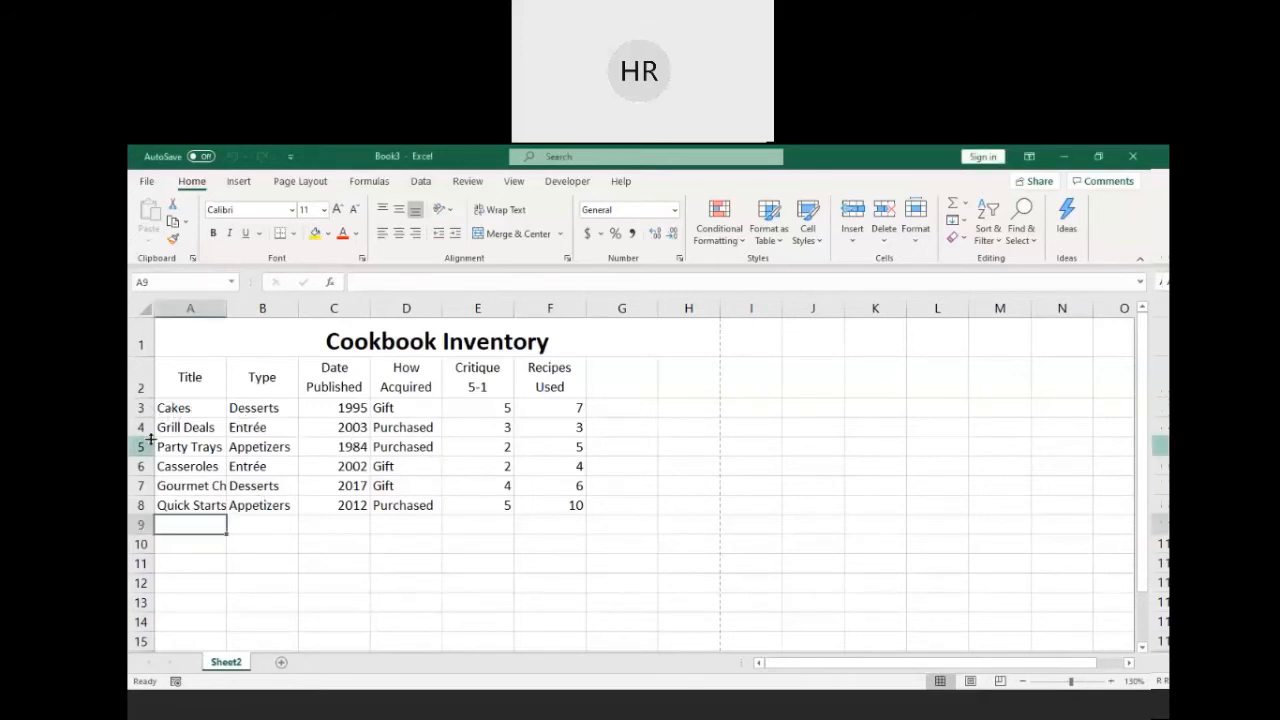
{"action": "left_click", "coordinate": [177, 411]}
{"action": "left_click_drag", "start_coordinate": [178, 411], "coordinate": [492, 494]}
{"action": "double_click", "coordinate": [175, 408]}
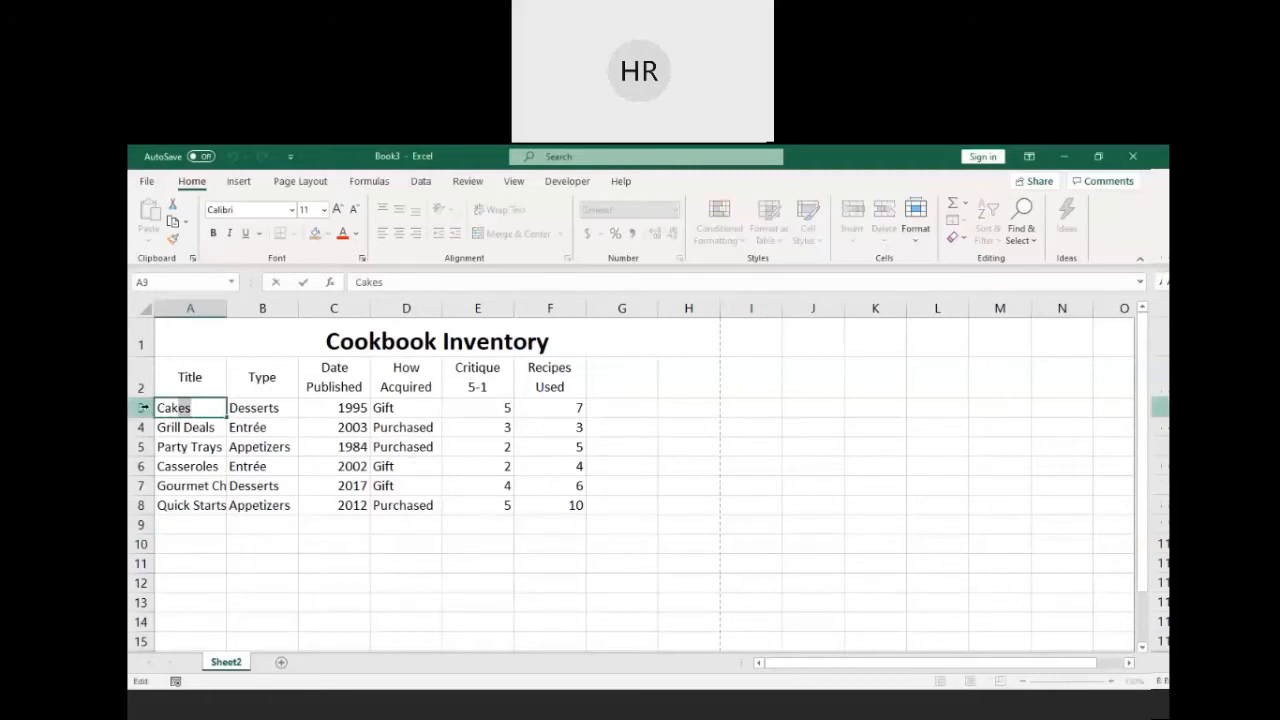
{"action": "left_click", "coordinate": [198, 430]}
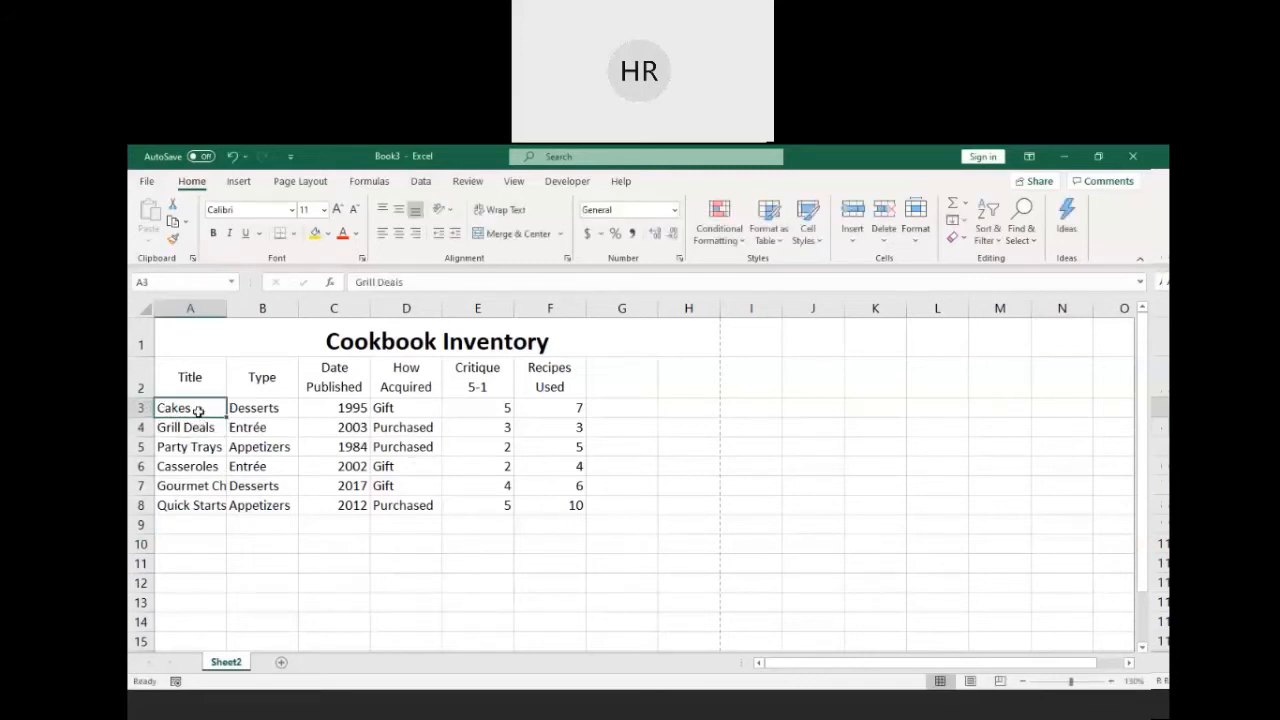
{"action": "left_click_drag", "start_coordinate": [186, 408], "coordinate": [569, 503]}
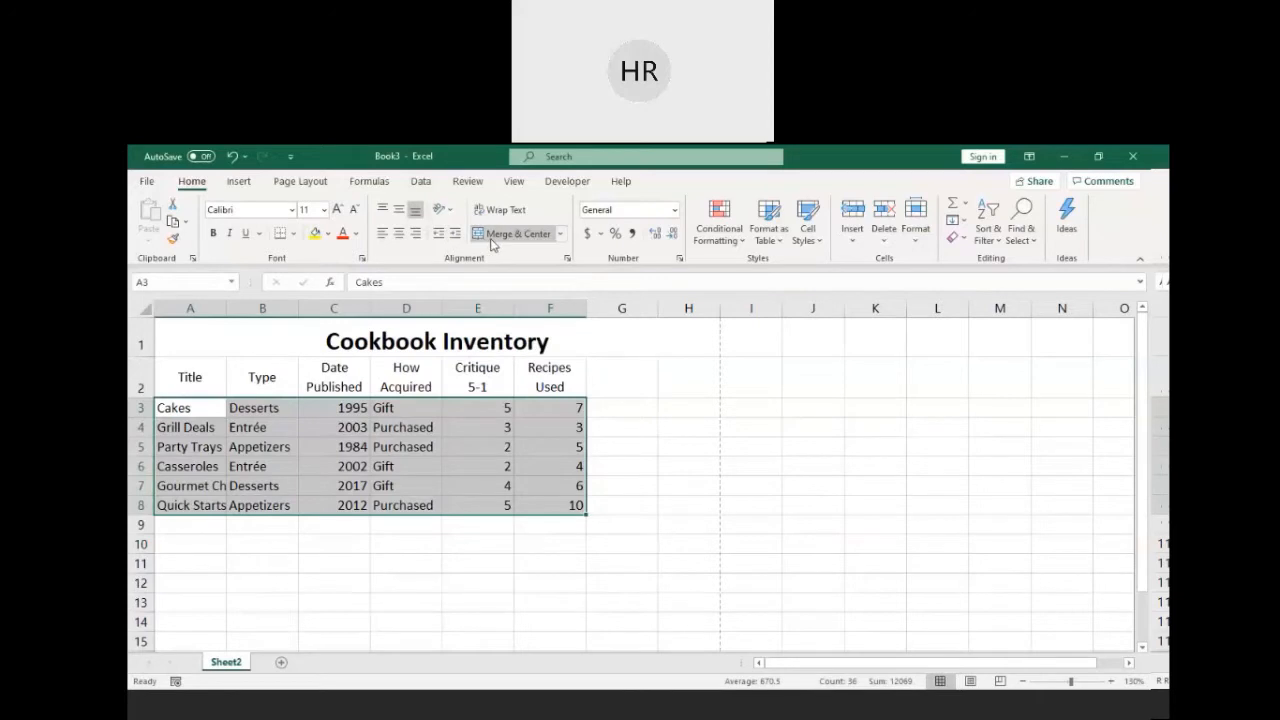
{"action": "left_click", "coordinate": [399, 233]}
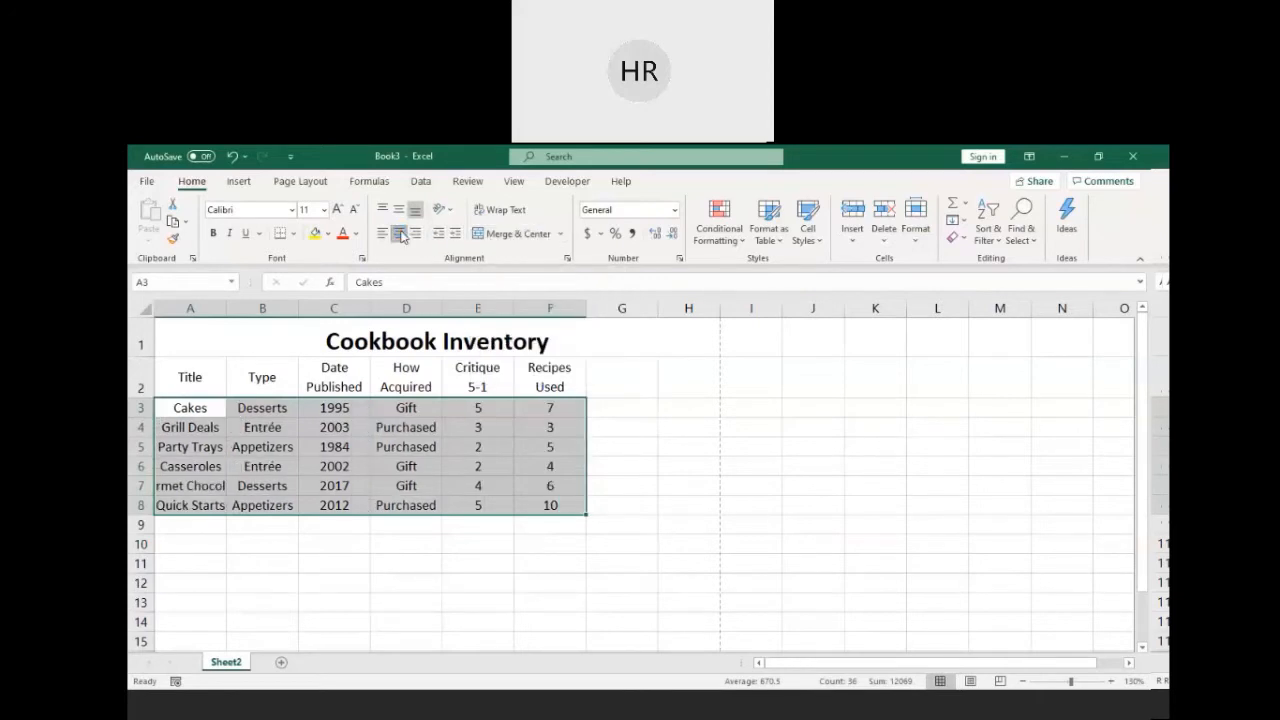
{"action": "left_click", "coordinate": [509, 562]}
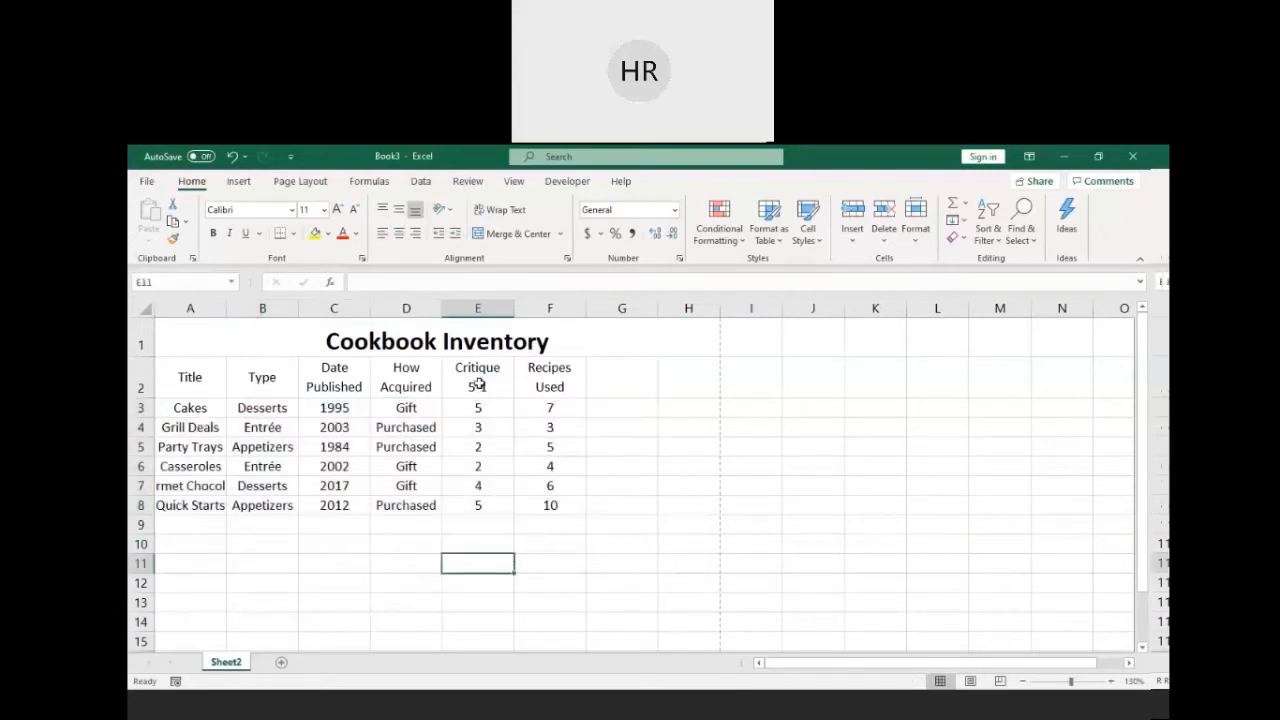
Step: Make the column headings in row 2, from Title to Recipes Used, bold
{"action": "left_click", "coordinate": [170, 380]}
{"action": "left_click_drag", "start_coordinate": [213, 379], "coordinate": [531, 380]}
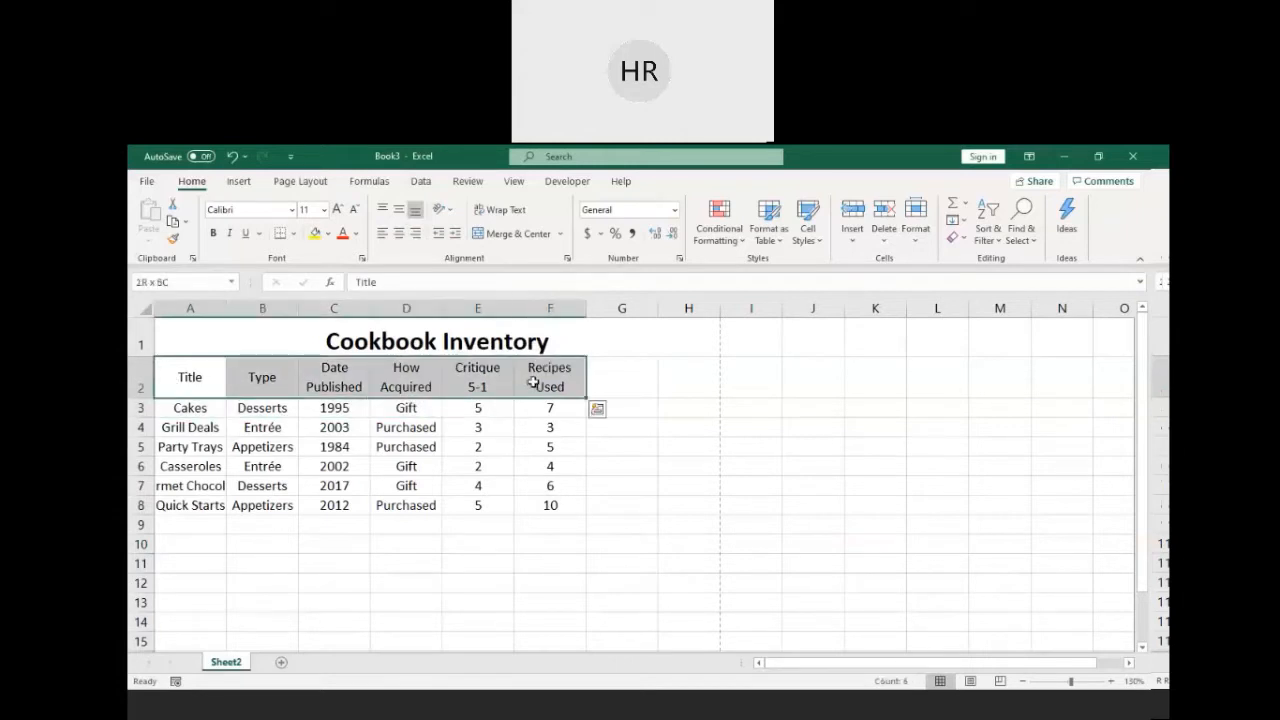
{"action": "left_click", "coordinate": [213, 233]}
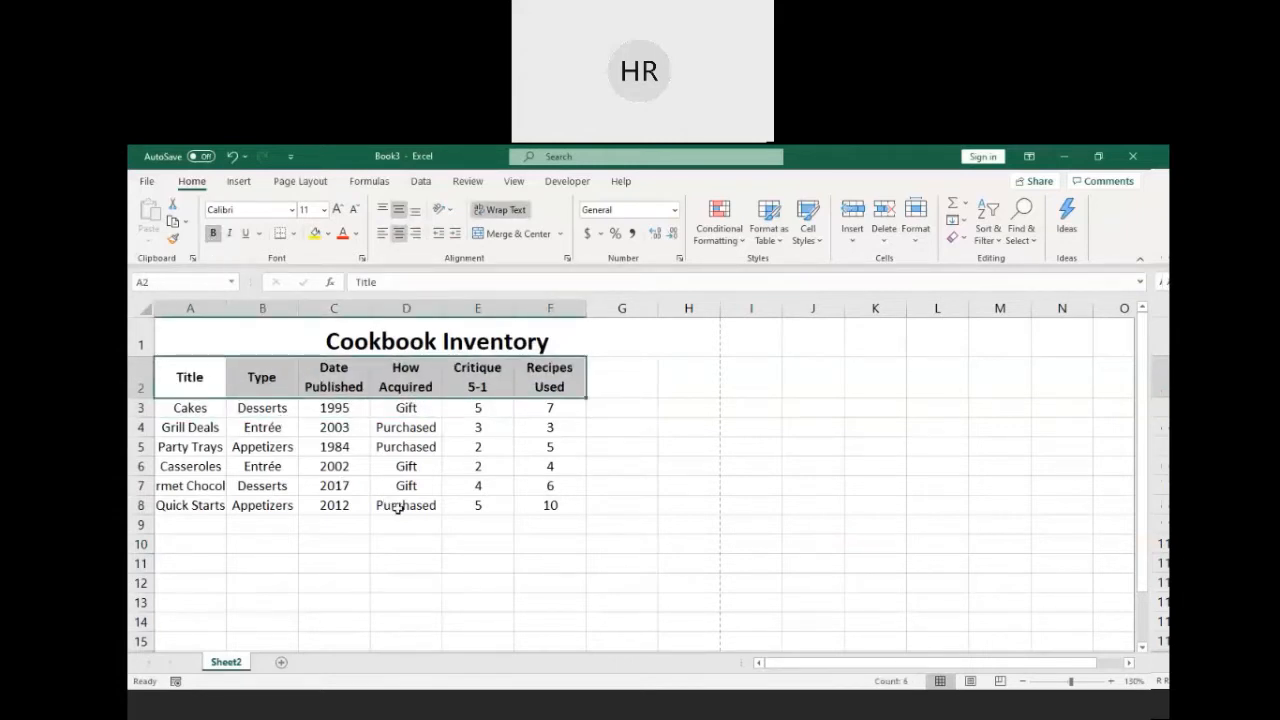
{"action": "left_click", "coordinate": [583, 539]}
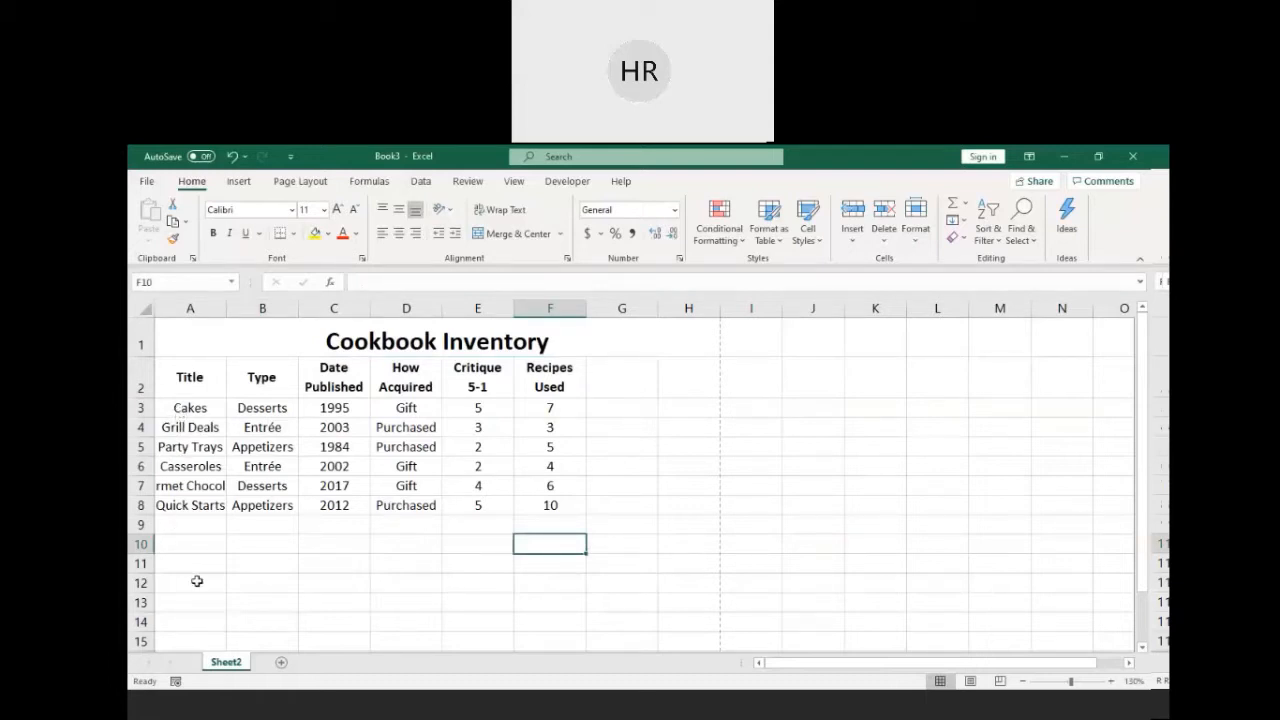
Step: Review the cell navigation notes below the table and move the active cell back through the table to C7
{"action": "scroll", "coordinate": [192, 544], "scroll_direction": "down", "scroll_amount": 4}
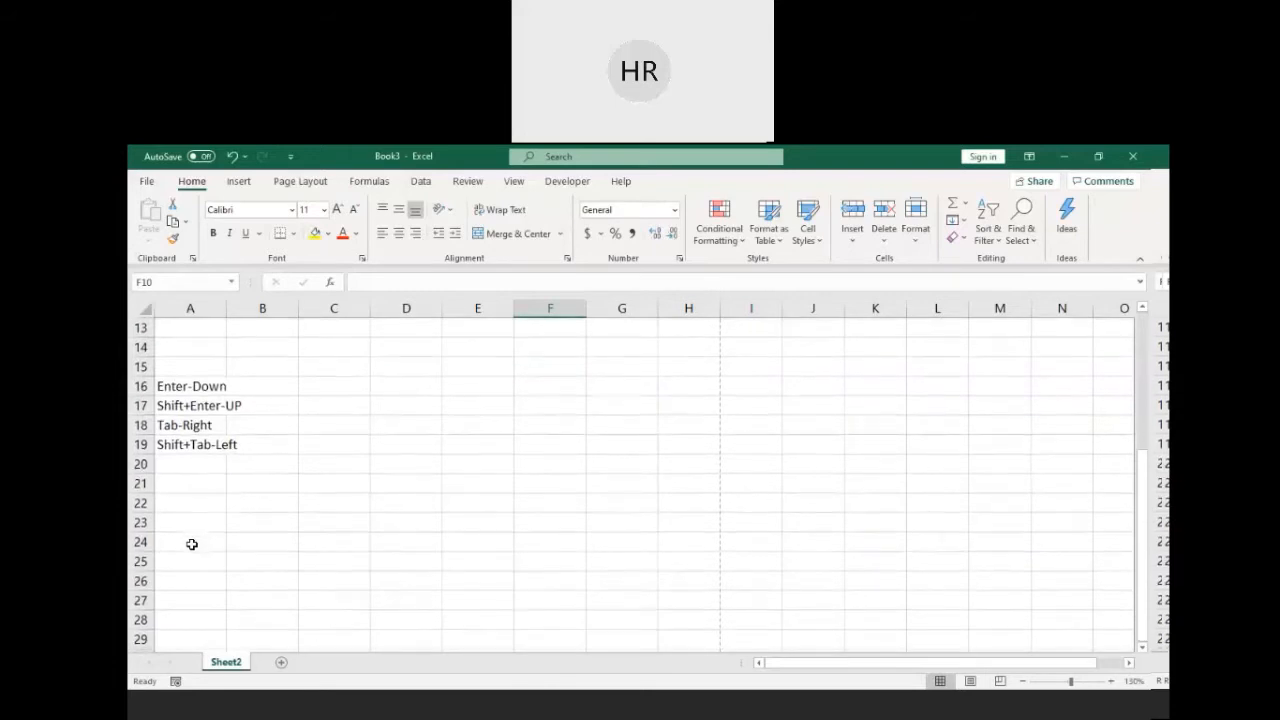
{"action": "scroll", "coordinate": [214, 392], "scroll_direction": "up", "scroll_amount": 2}
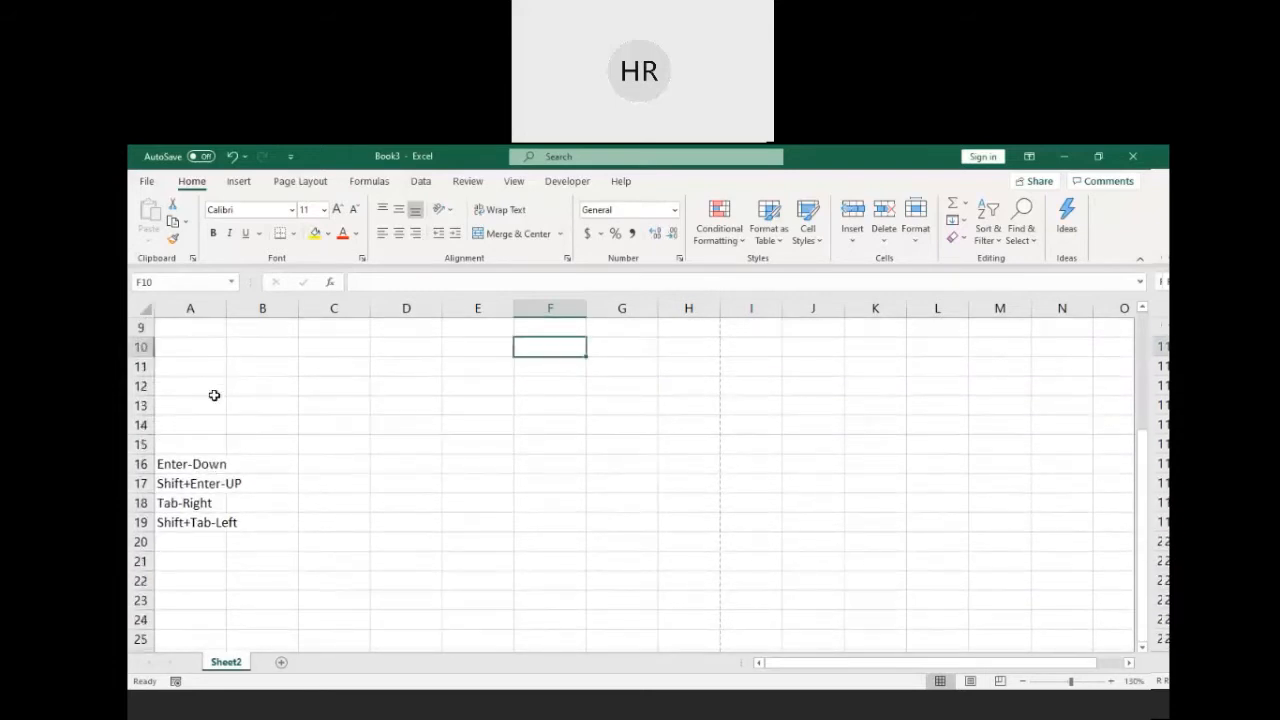
{"action": "key", "text": "shift+Return"}
{"action": "key", "text": "shift+Return"}
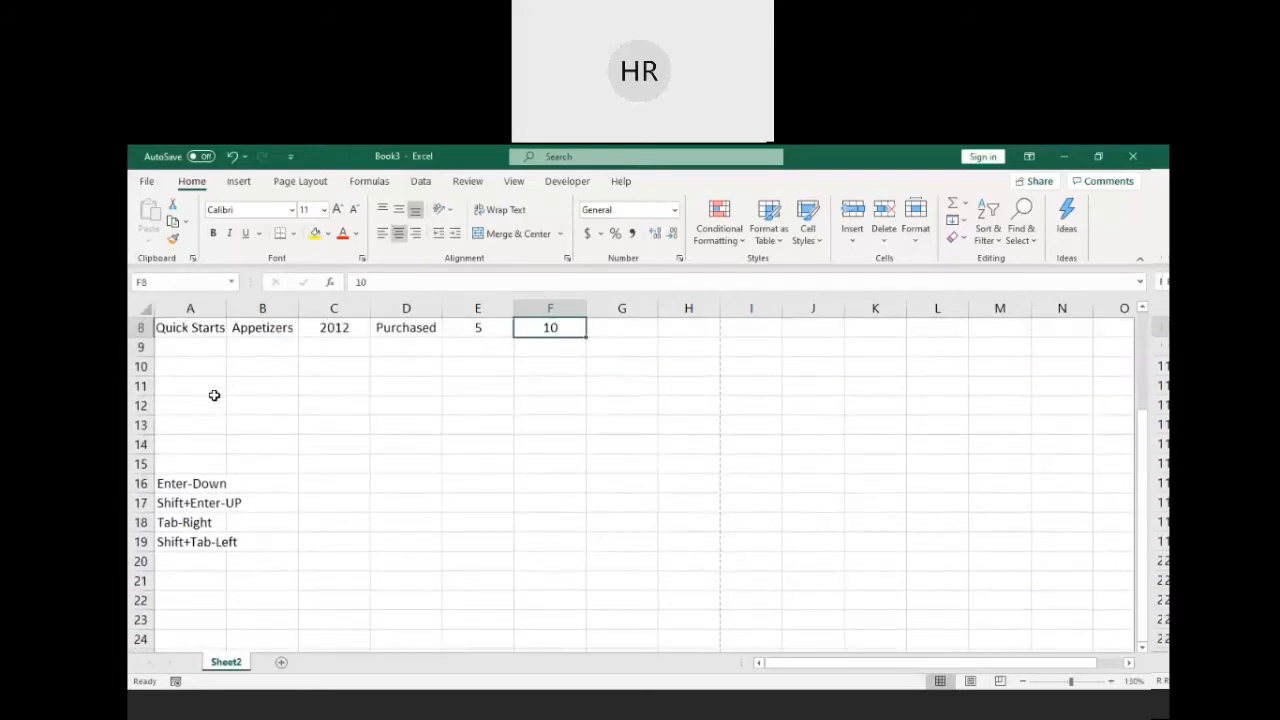
{"action": "scroll", "coordinate": [214, 395], "scroll_direction": "up", "scroll_amount": 3}
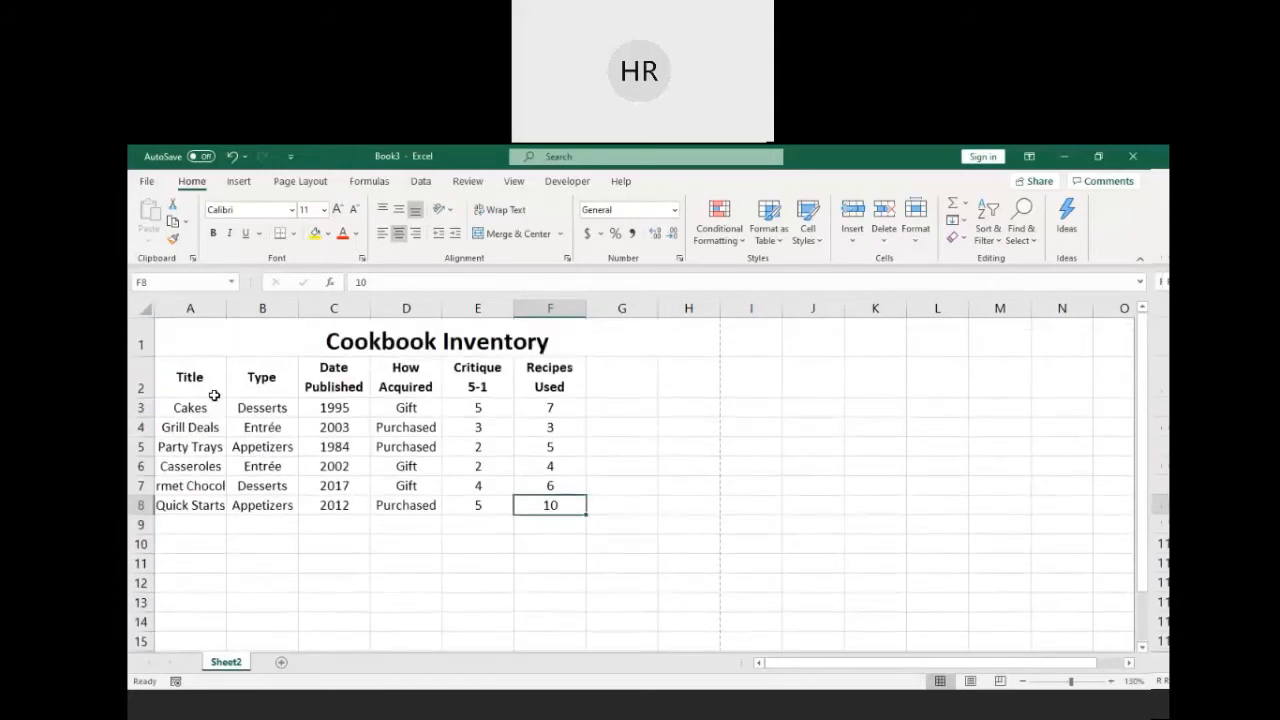
{"action": "key", "text": "Up"}
{"action": "key", "text": "Left"}
{"action": "key", "text": "Left"}
{"action": "key", "text": "Left"}
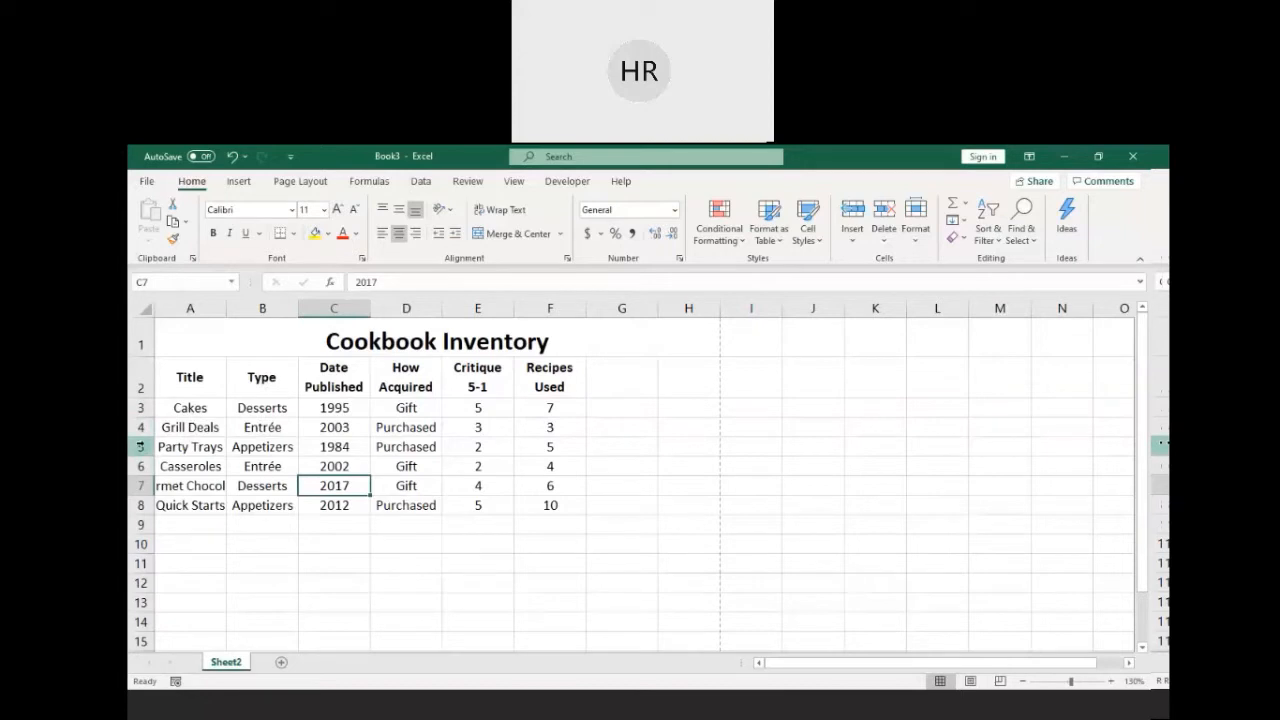
Step: Try inserting a blank row above Party Trays and deleting the Party Trays row, undoing each change
{"action": "left_click", "coordinate": [140, 447]}
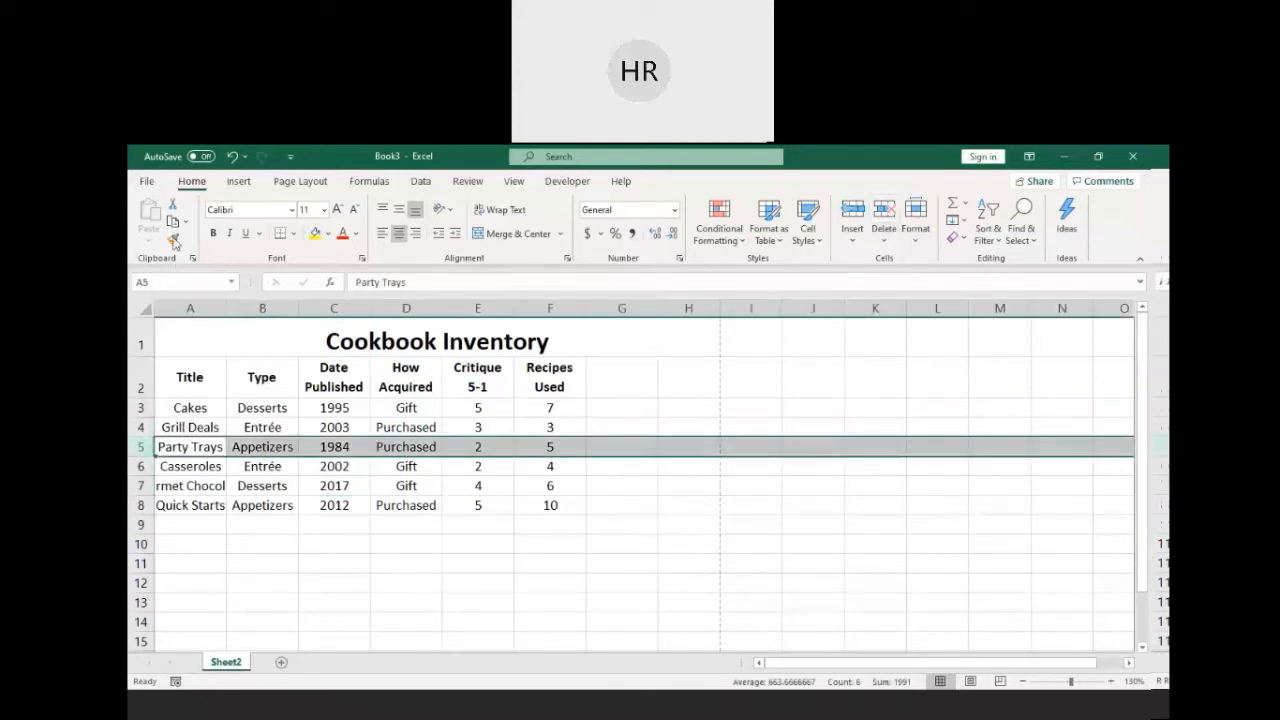
{"action": "left_click", "coordinate": [854, 236]}
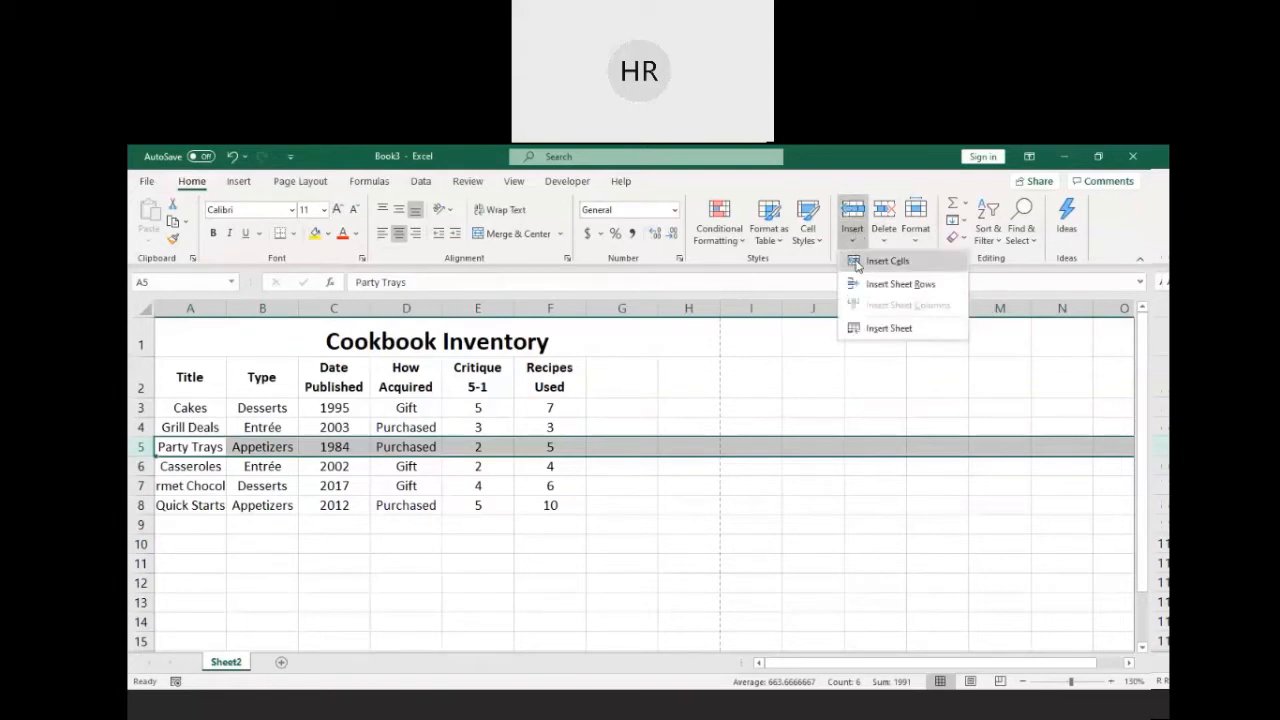
{"action": "left_click", "coordinate": [857, 262]}
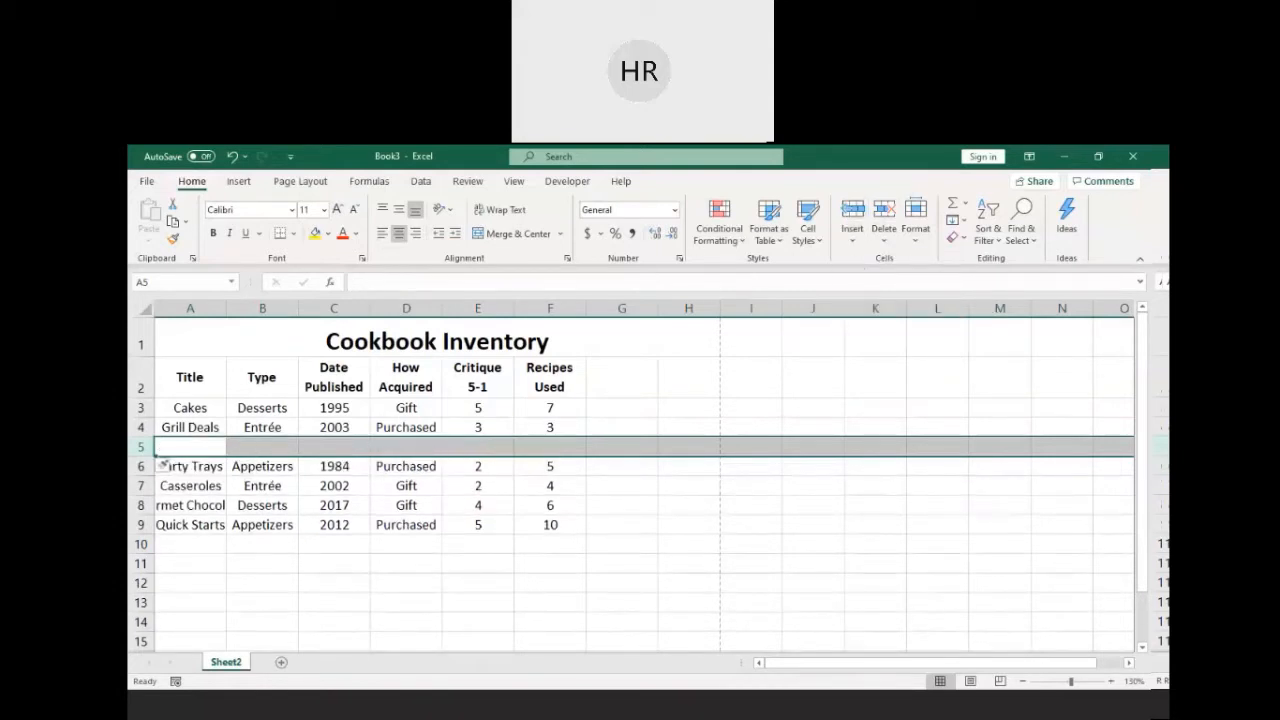
{"action": "left_click", "coordinate": [232, 156]}
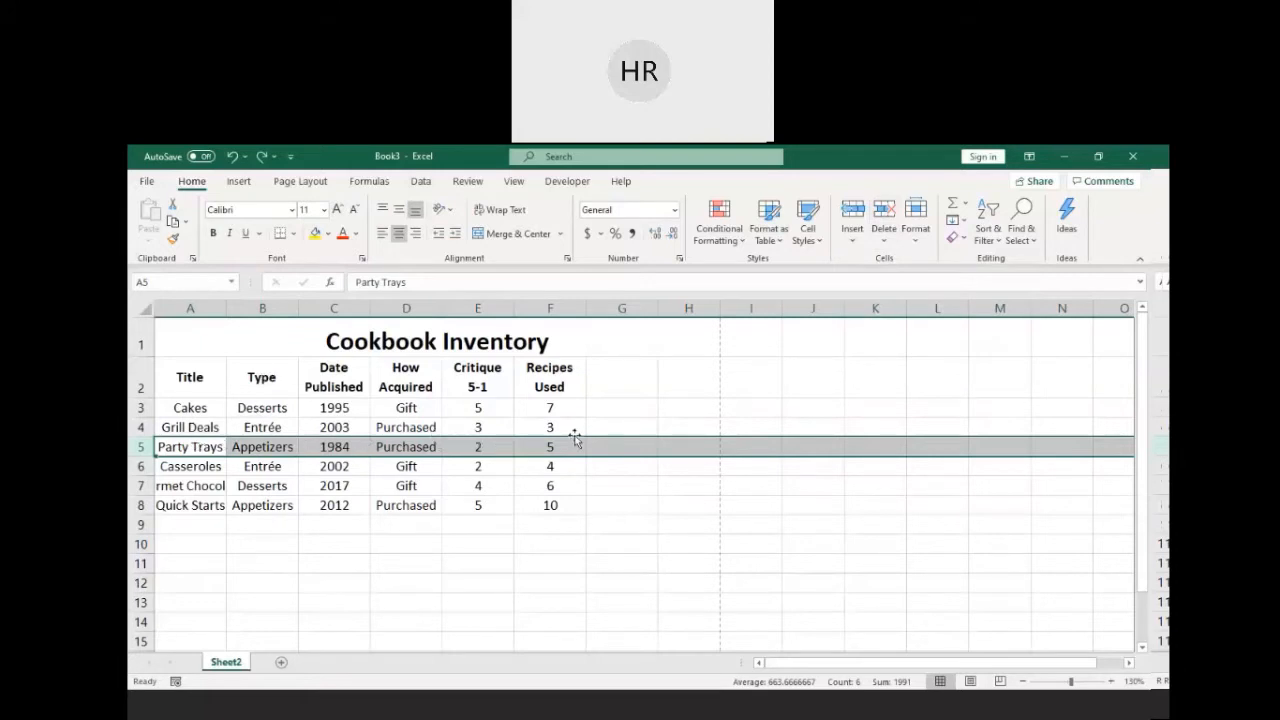
{"action": "left_click", "coordinate": [880, 212]}
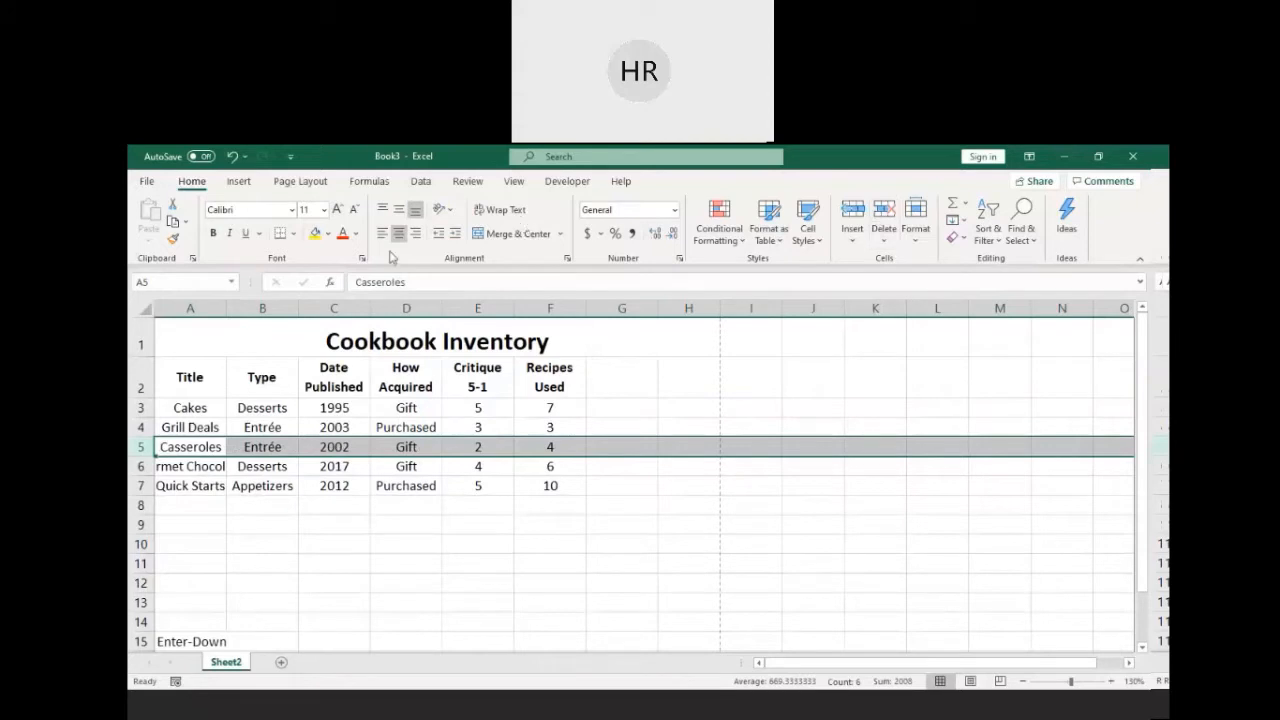
{"action": "left_click", "coordinate": [232, 156]}
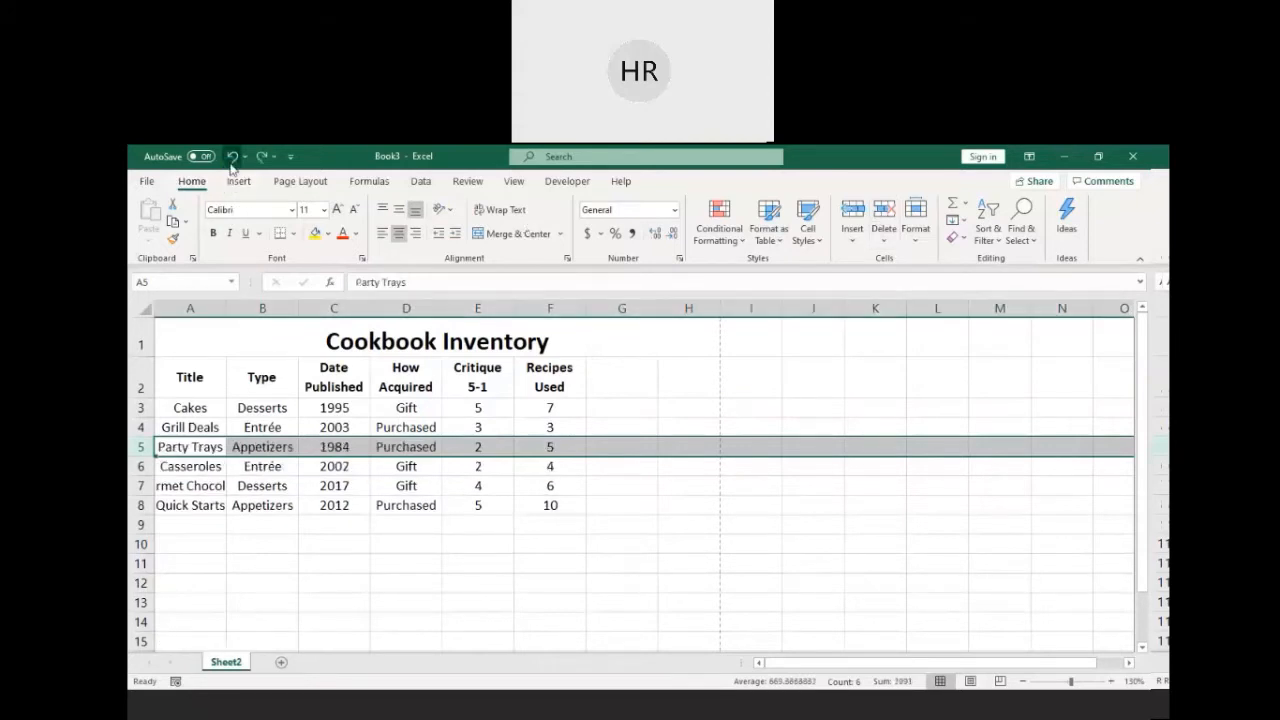
Step: Set the Sheet2 tab color to a light gray theme shade
{"action": "left_click", "coordinate": [916, 238]}
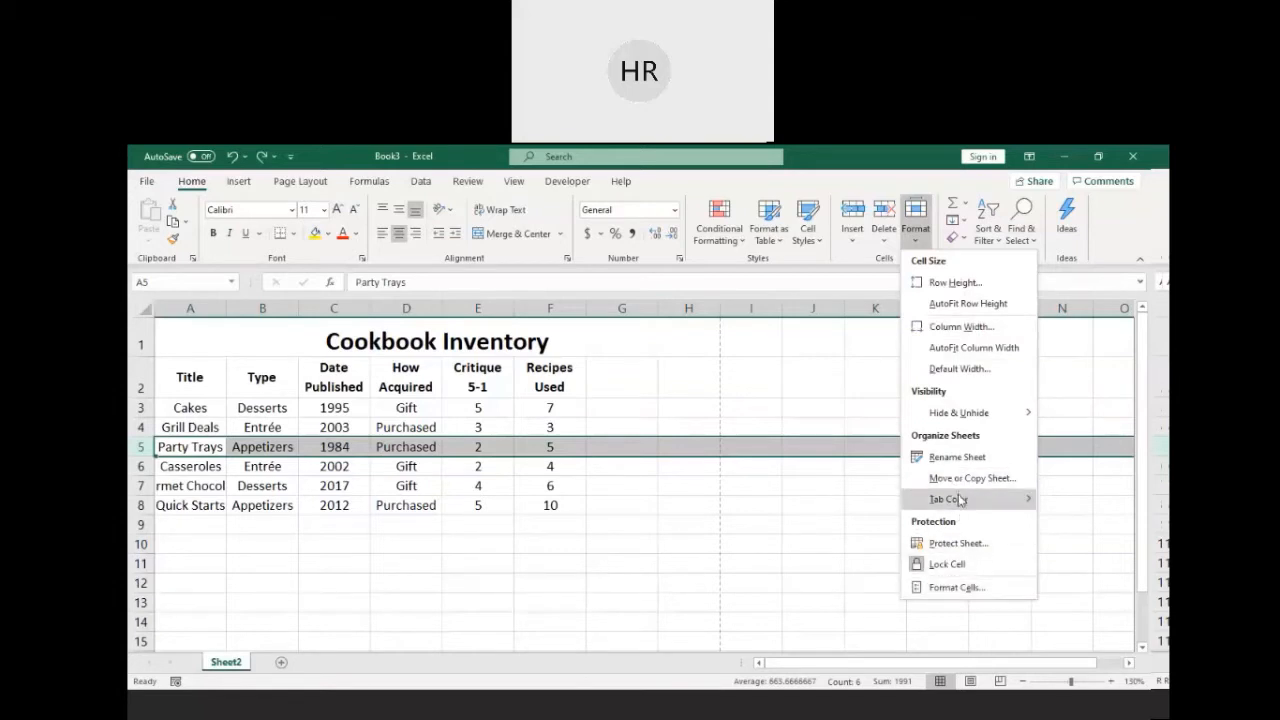
{"action": "mouse_move", "coordinate": [960, 503]}
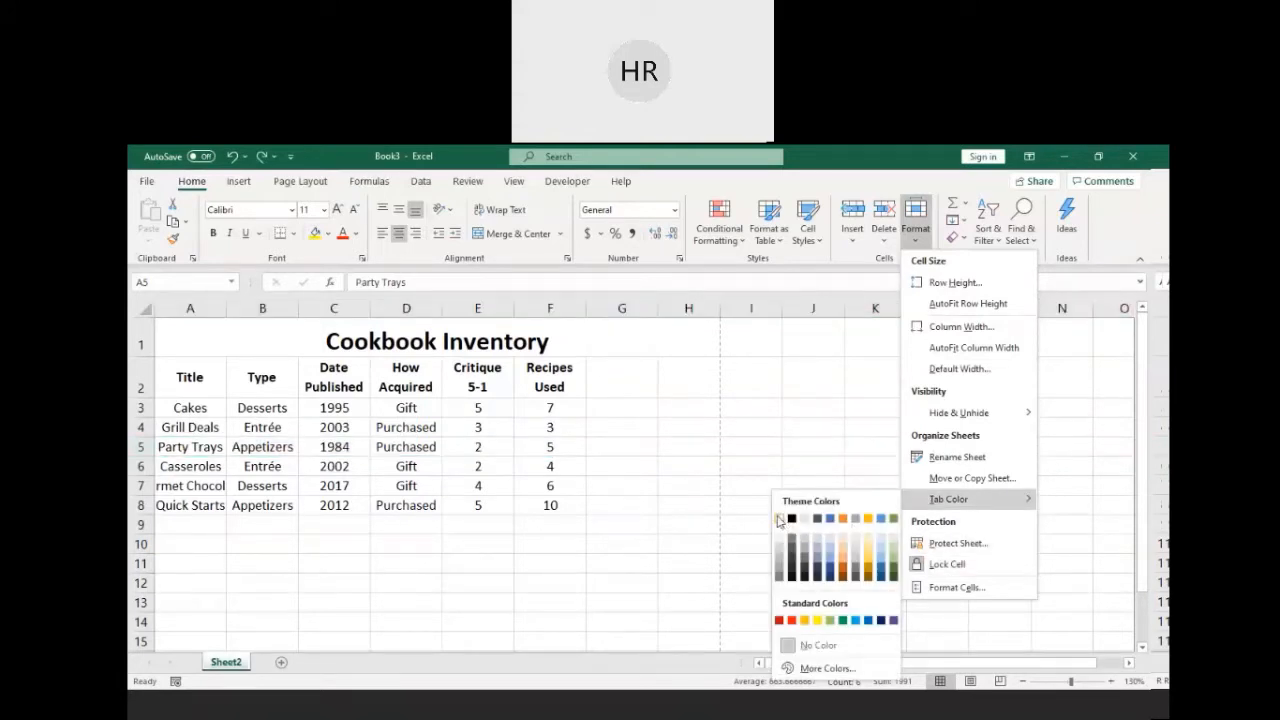
{"action": "left_click", "coordinate": [781, 554]}
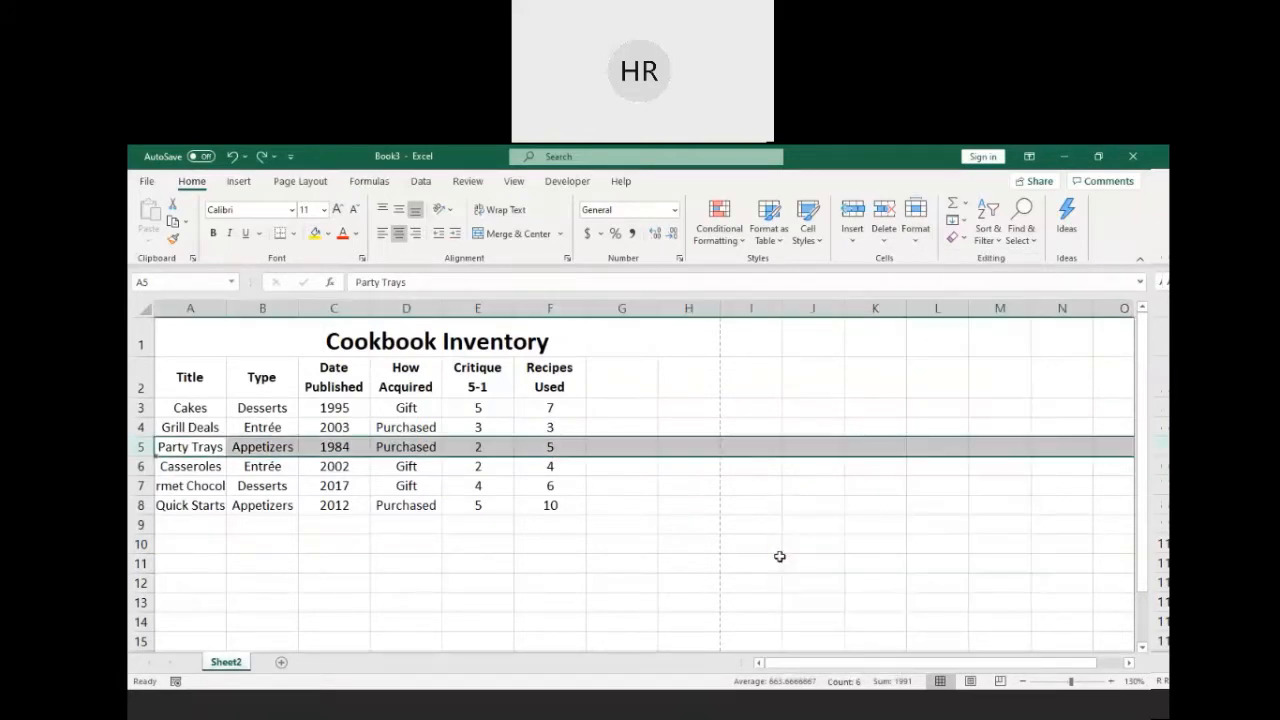
{"action": "left_click", "coordinate": [633, 527]}
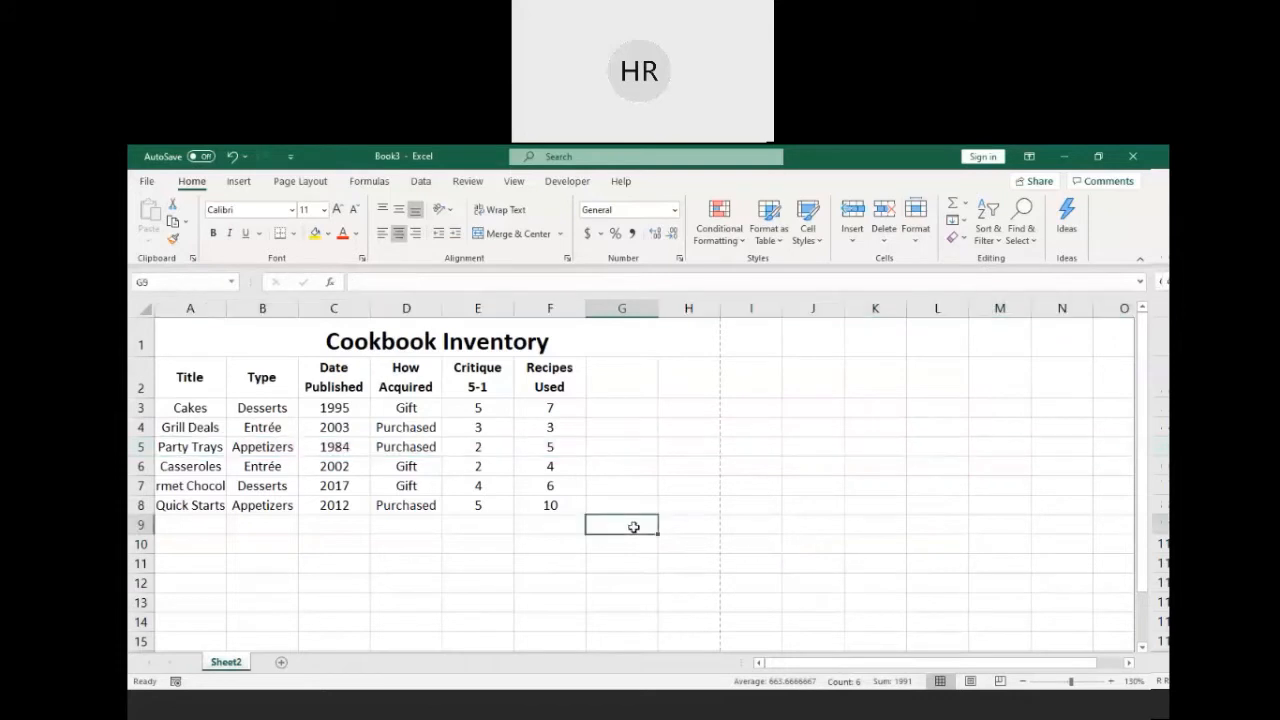
{"action": "left_click", "coordinate": [160, 444]}
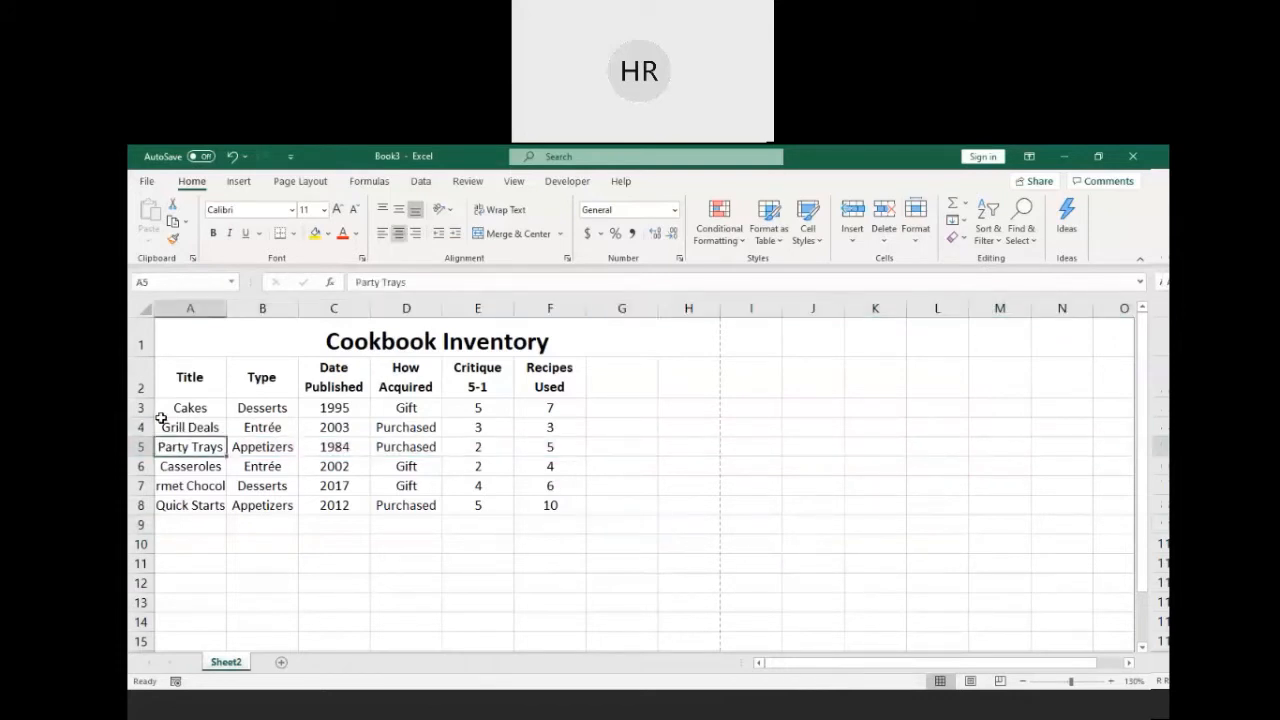
{"action": "left_click", "coordinate": [140, 407]}
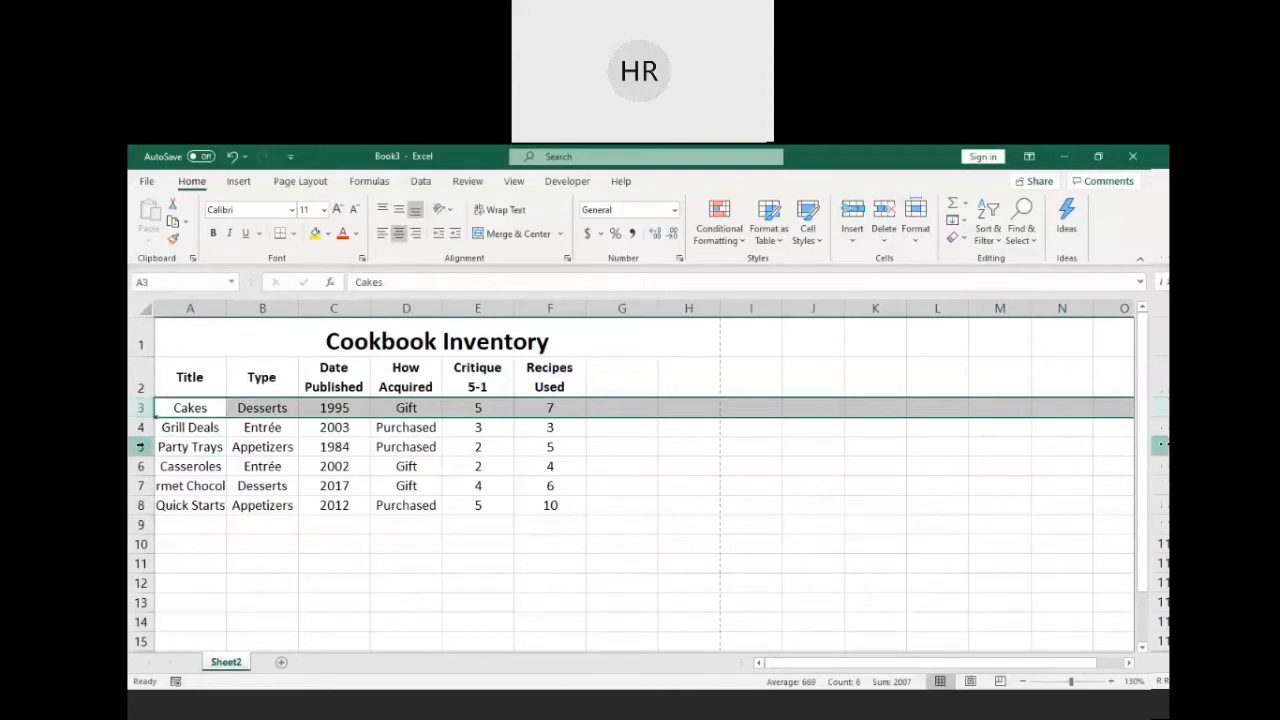
{"action": "left_click", "coordinate": [140, 446]}
{"action": "left_click", "coordinate": [140, 485]}
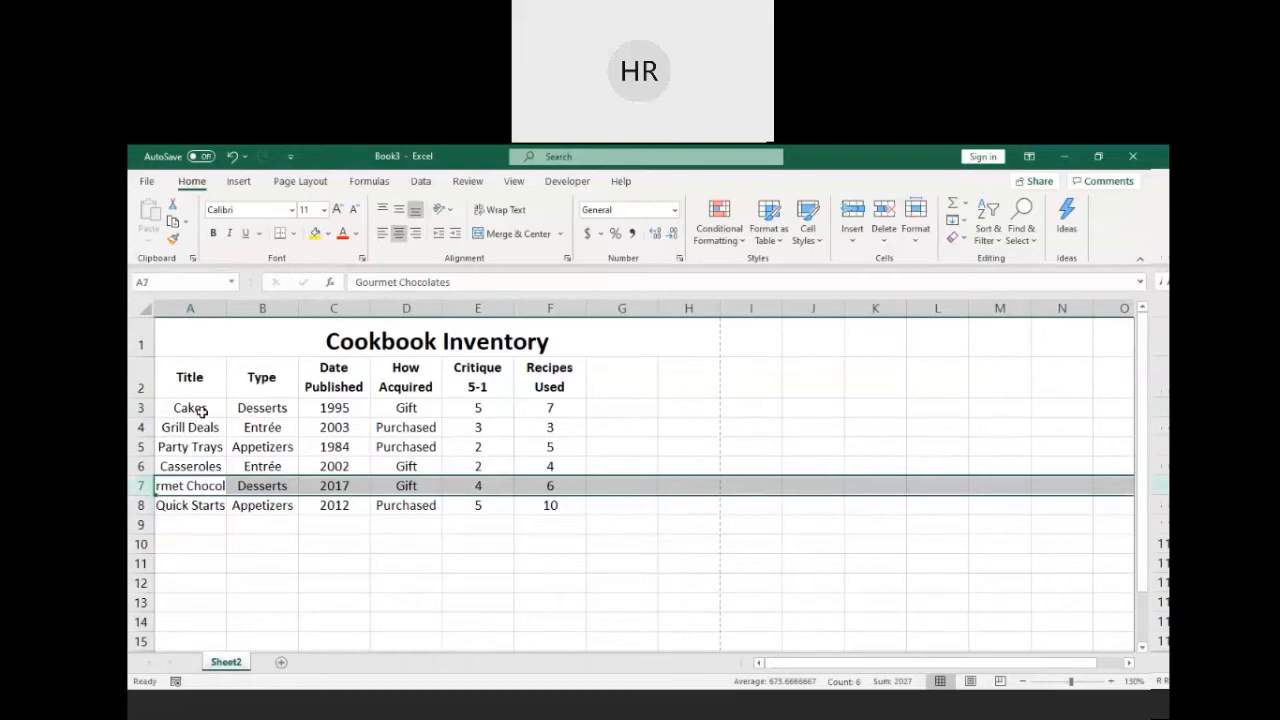
{"action": "left_click", "coordinate": [330, 563]}
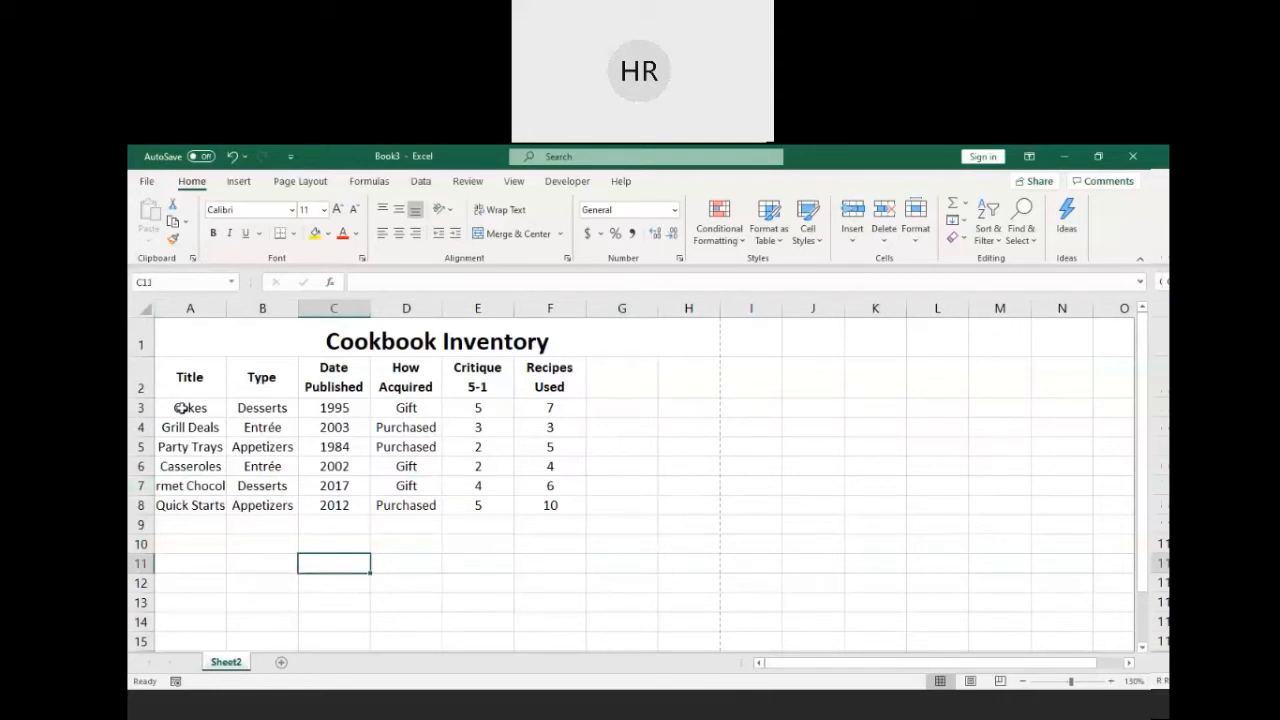
{"action": "left_click_drag", "start_coordinate": [168, 407], "coordinate": [540, 513]}
{"action": "left_click", "coordinate": [262, 403]}
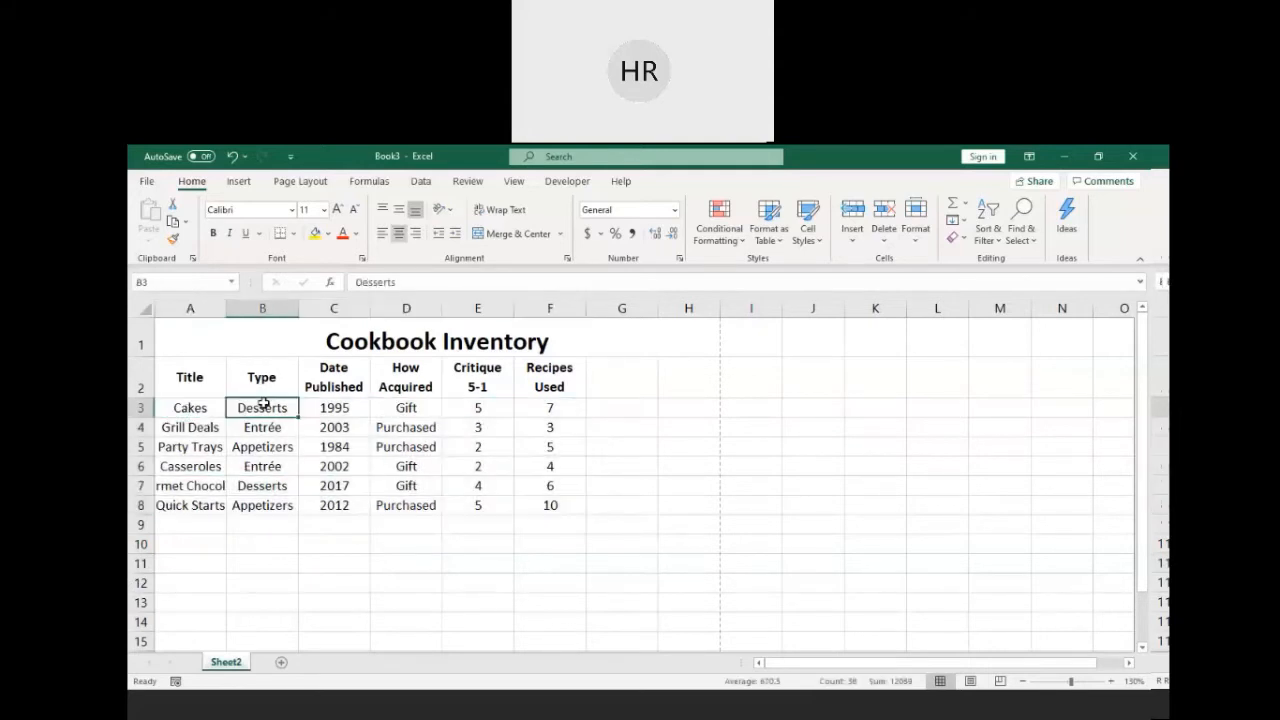
Step: Try to sort only the Date Published values in C3:C8 from smallest to largest
{"action": "left_click", "coordinate": [340, 407]}
{"action": "left_click_drag", "start_coordinate": [340, 407], "coordinate": [340, 507]}
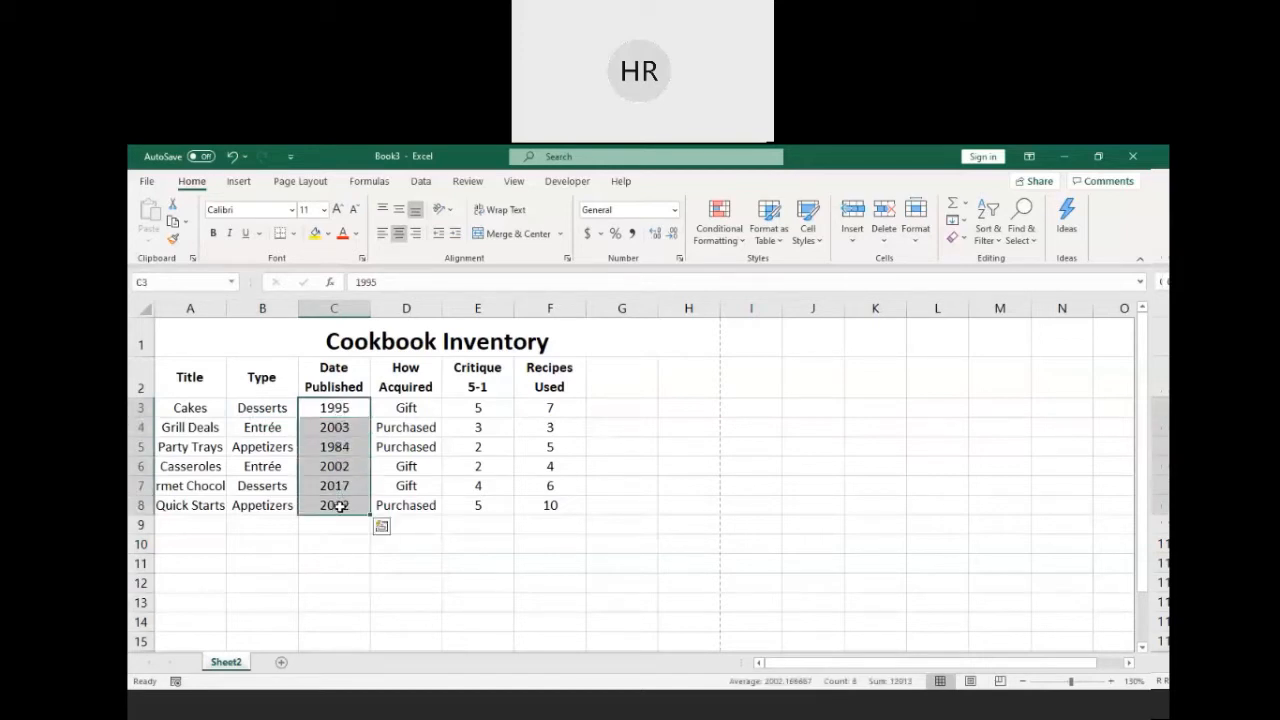
{"action": "left_click", "coordinate": [988, 228]}
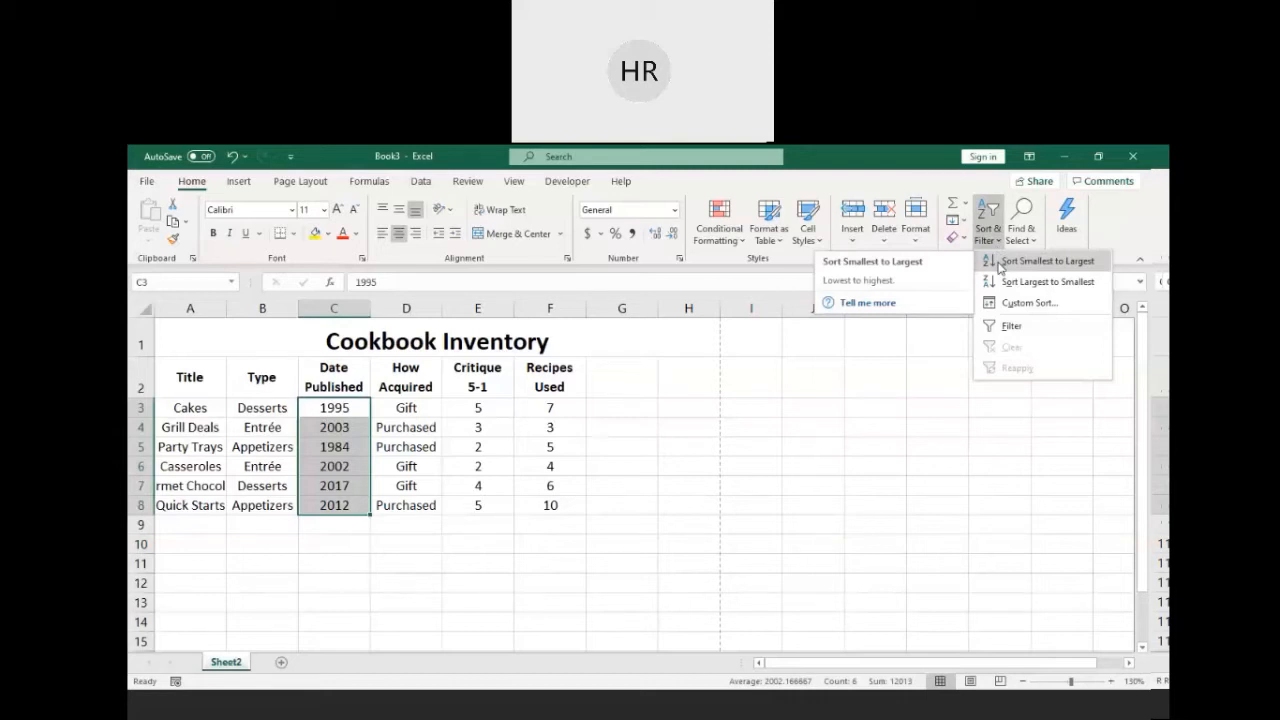
{"action": "left_click", "coordinate": [1001, 262]}
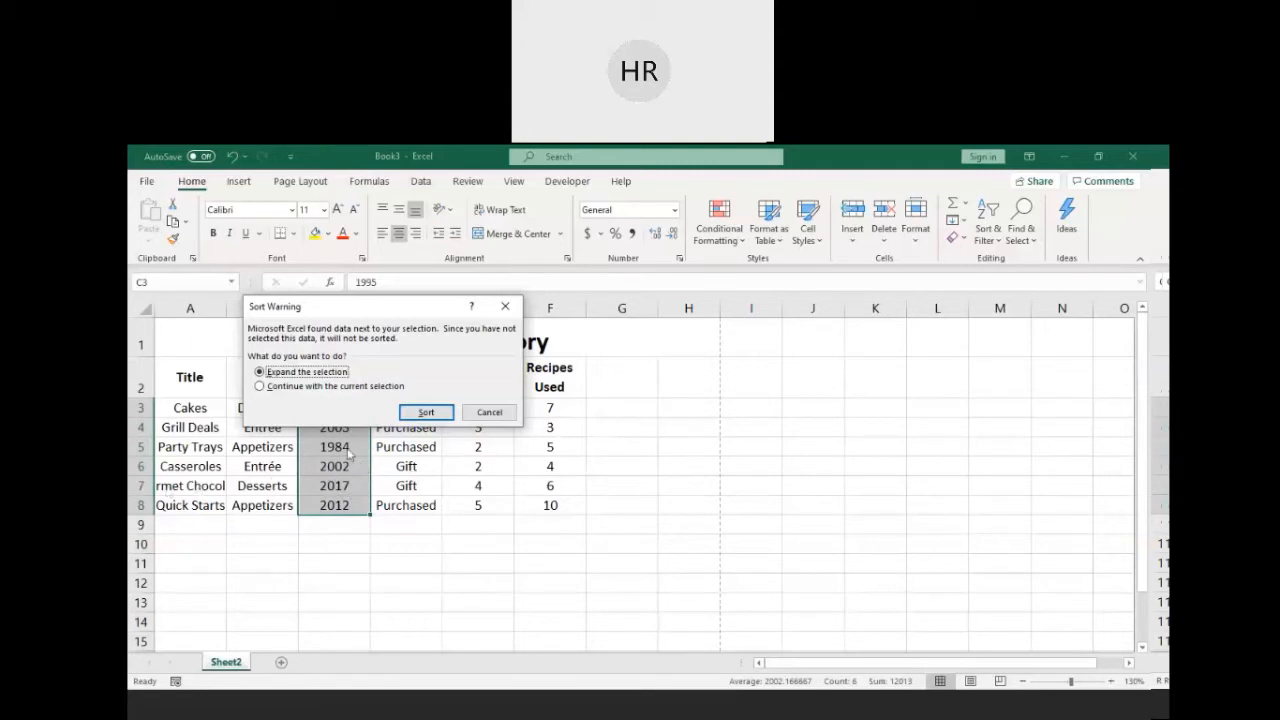
{"action": "left_click", "coordinate": [490, 413]}
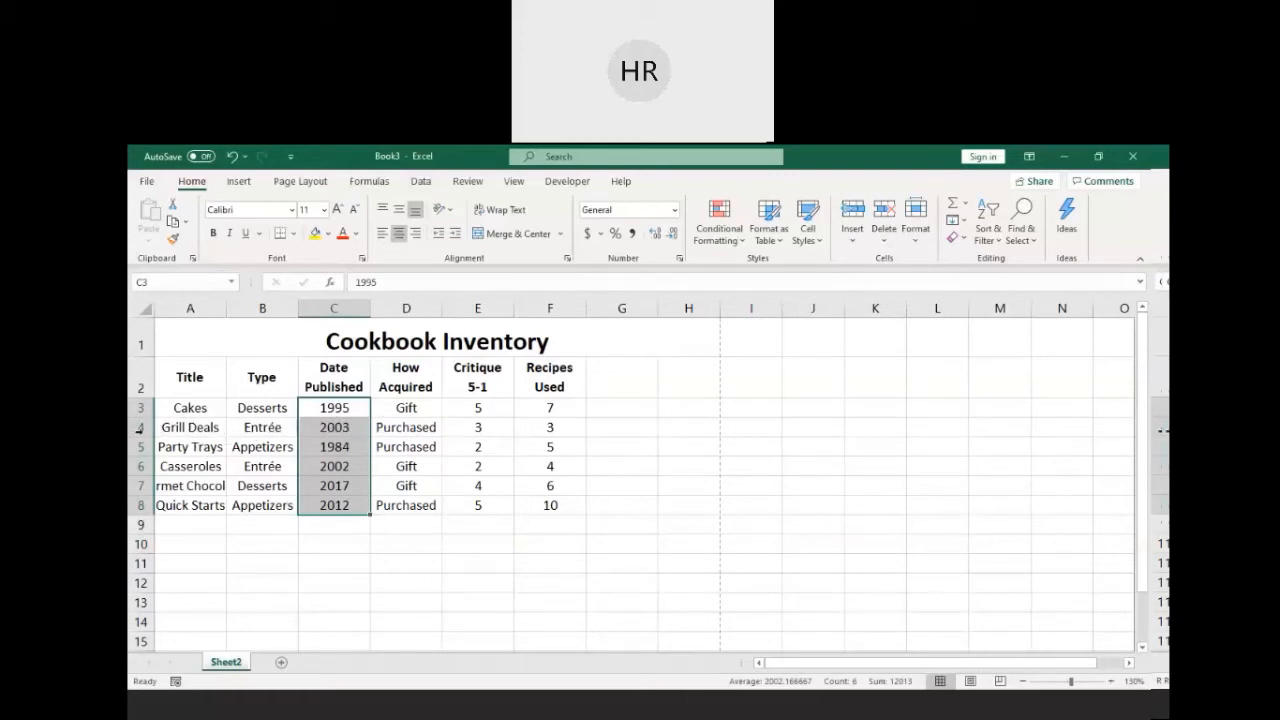
Step: Sort the complete cookbook records in A3:F8 by Title from A to Z
{"action": "left_click", "coordinate": [196, 409]}
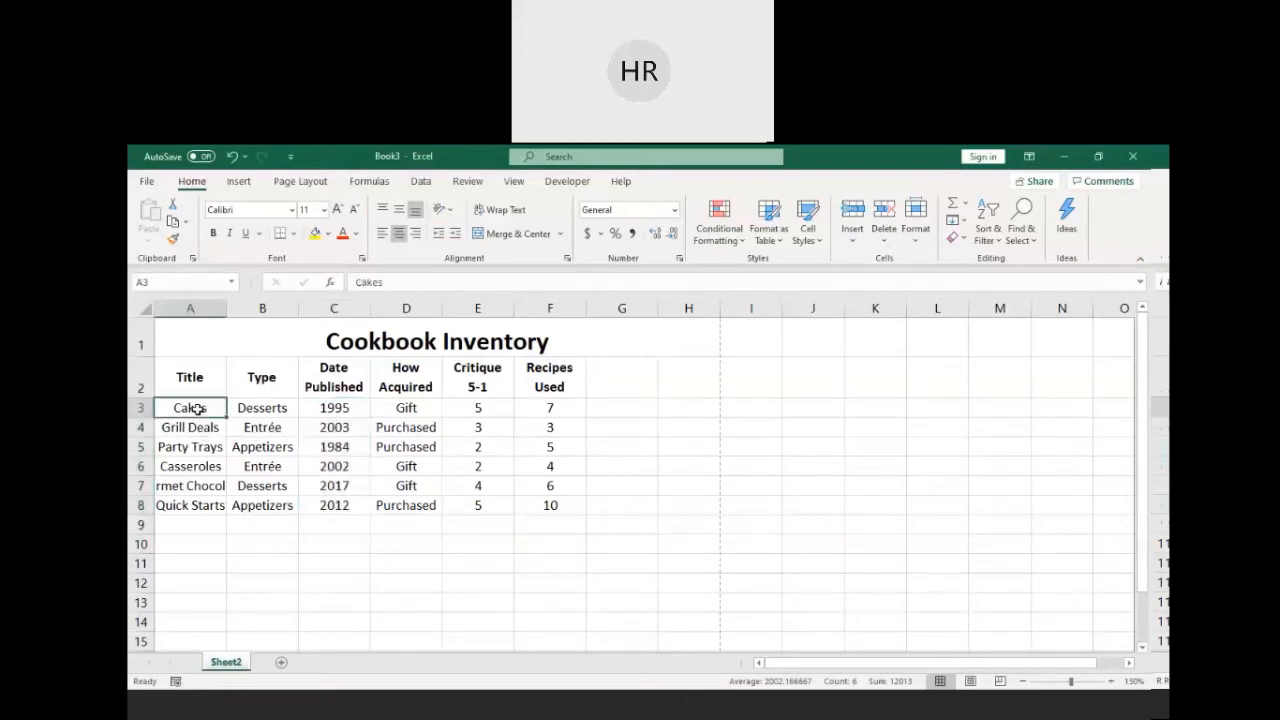
{"action": "left_click_drag", "start_coordinate": [196, 409], "coordinate": [549, 503]}
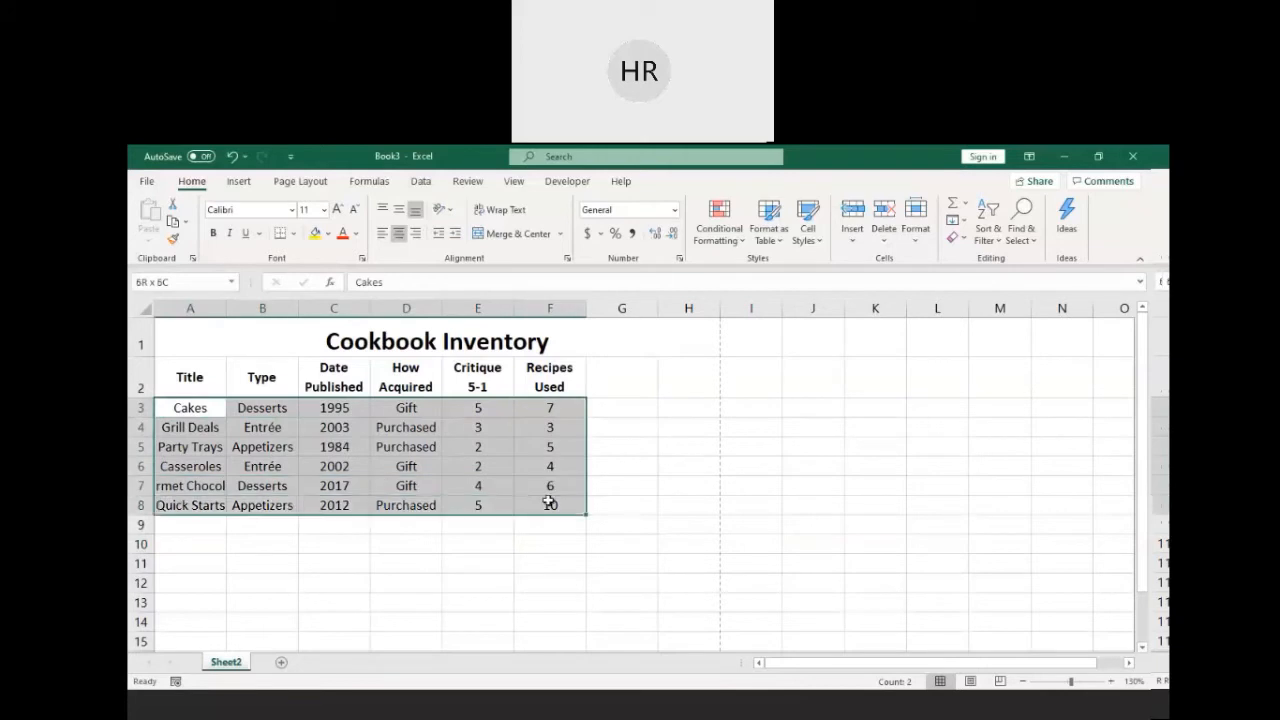
{"action": "left_click", "coordinate": [990, 225]}
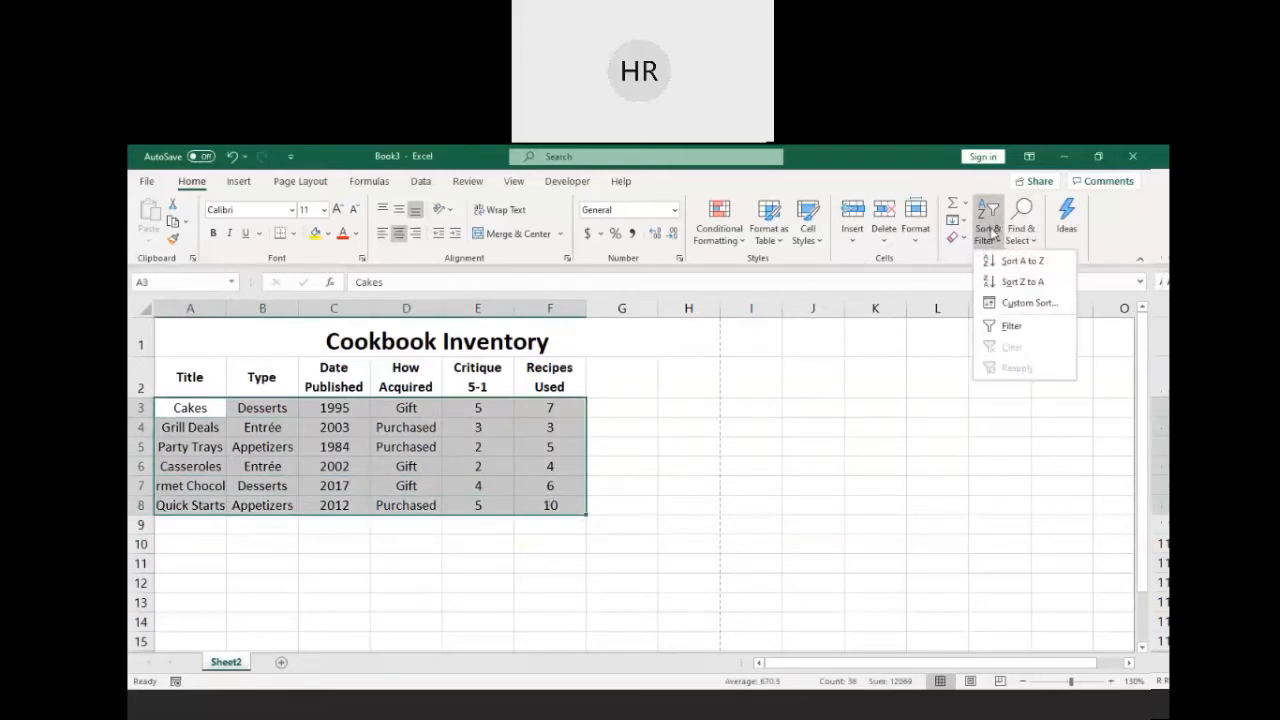
{"action": "left_click", "coordinate": [1007, 263]}
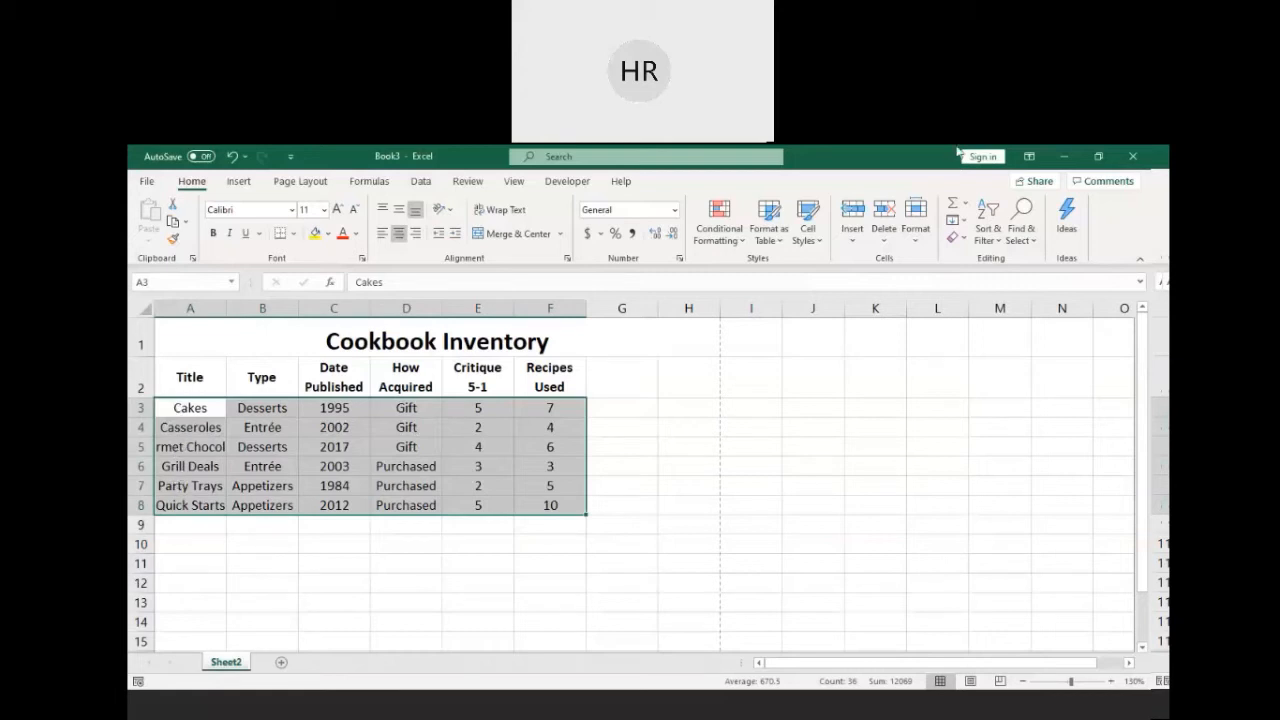
Step: Custom sort the cookbook records by Date Published on cell values, smallest to largest
{"action": "left_click", "coordinate": [980, 237]}
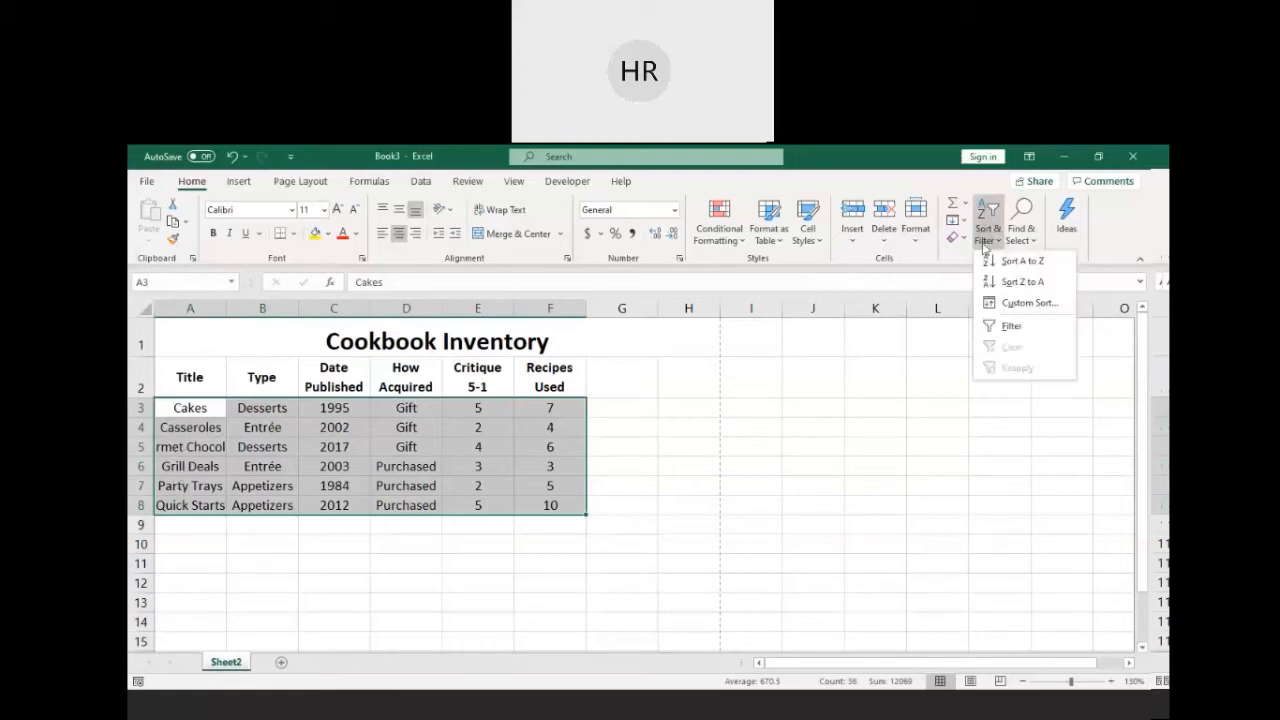
{"action": "left_click", "coordinate": [1005, 304]}
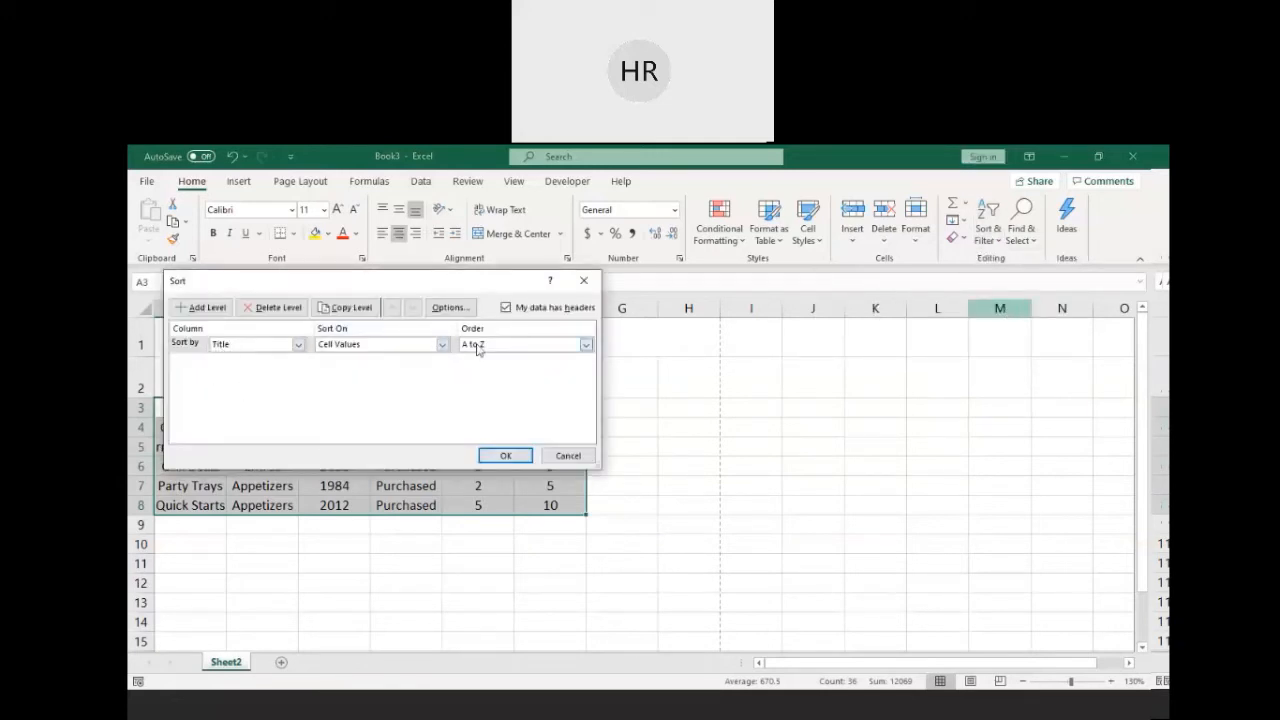
{"action": "left_click", "coordinate": [298, 345]}
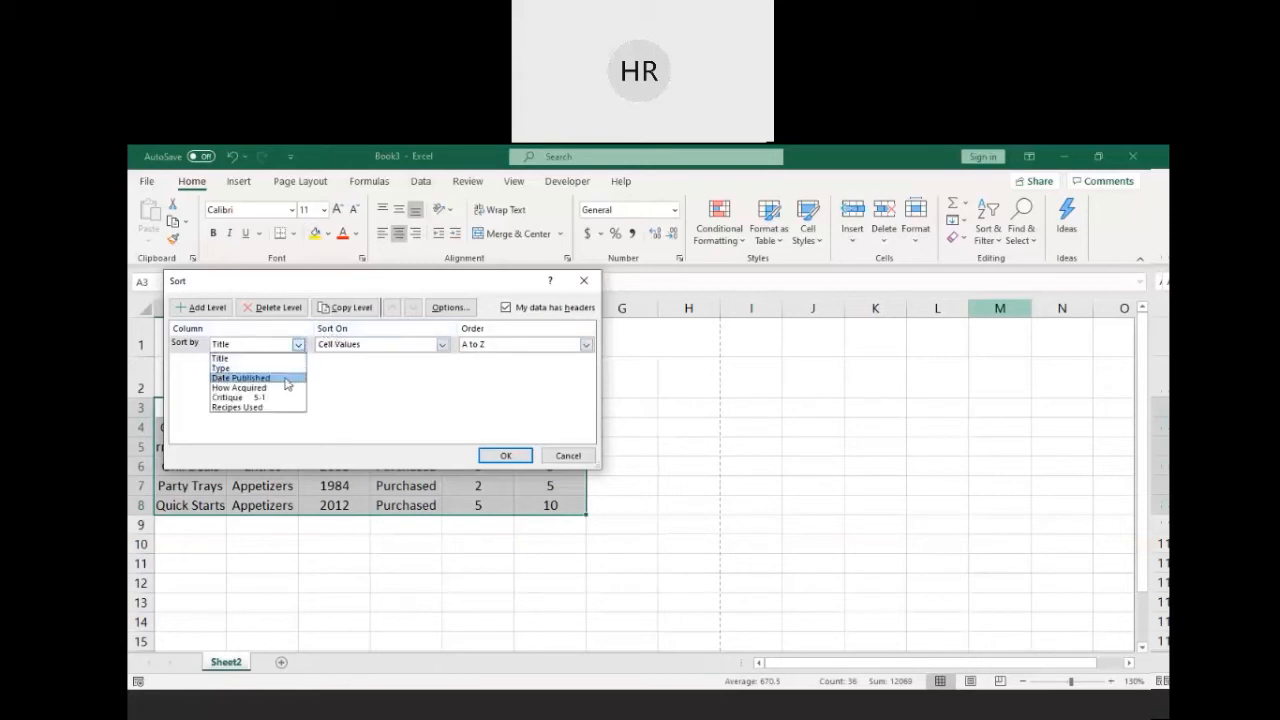
{"action": "left_click", "coordinate": [287, 384]}
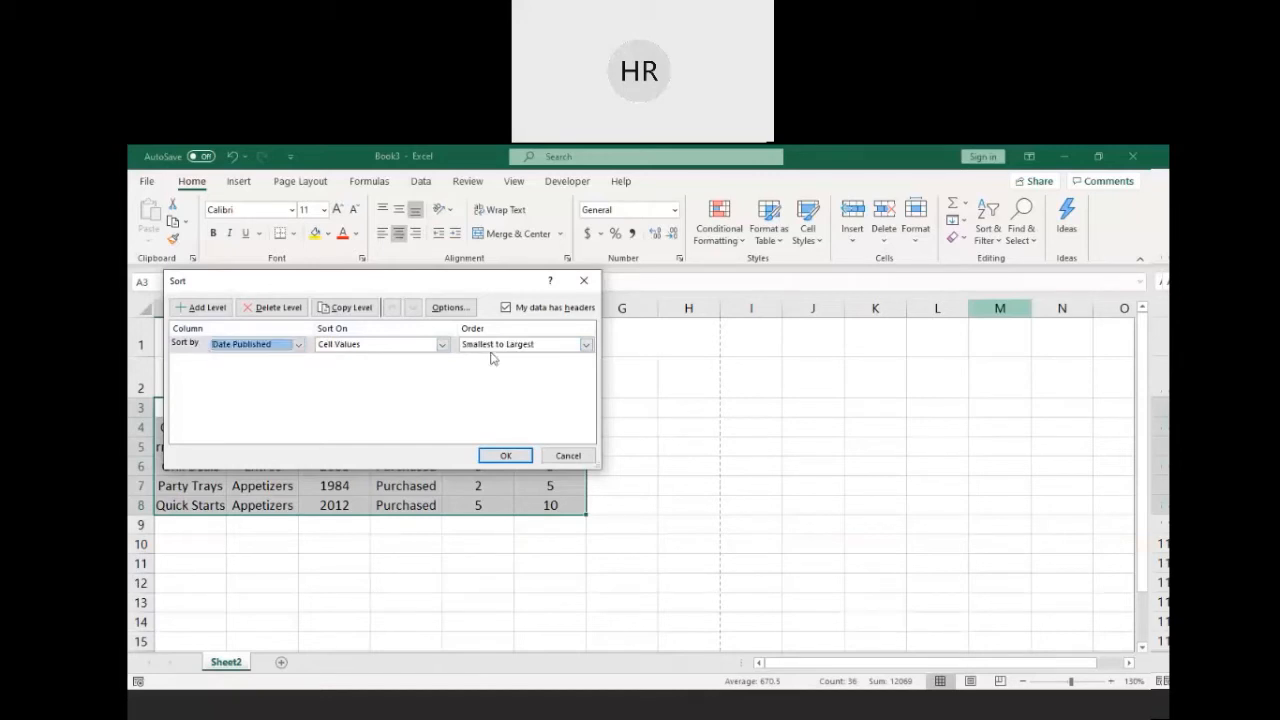
{"action": "left_click", "coordinate": [491, 452]}
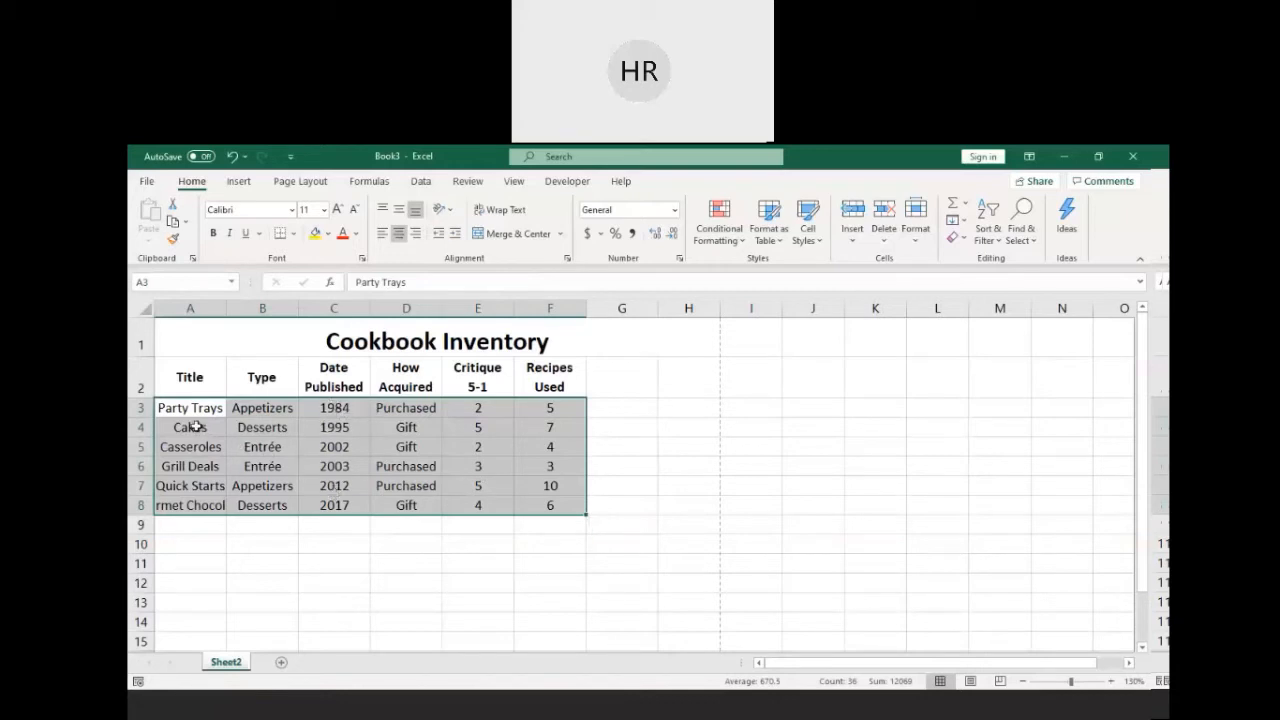
Step: Custom sort the cookbook records by Recipes Used on cell values, smallest to largest
{"action": "left_click", "coordinate": [986, 236]}
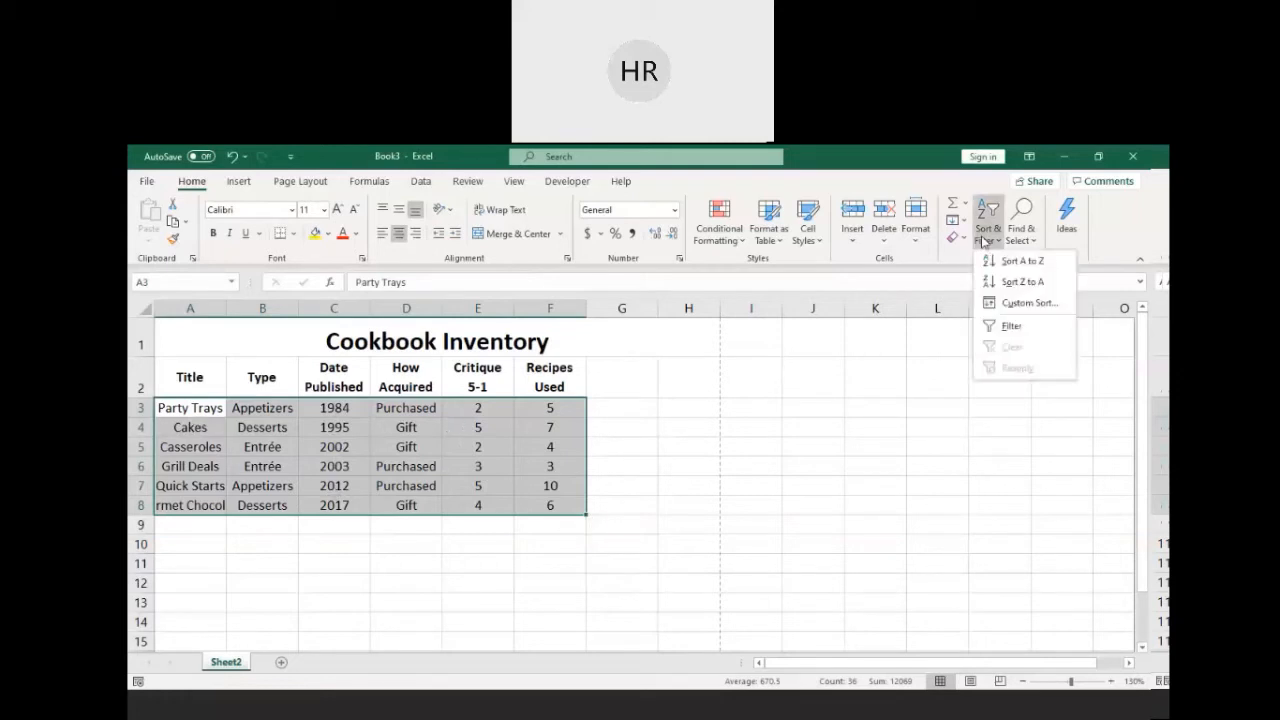
{"action": "left_click", "coordinate": [1021, 312]}
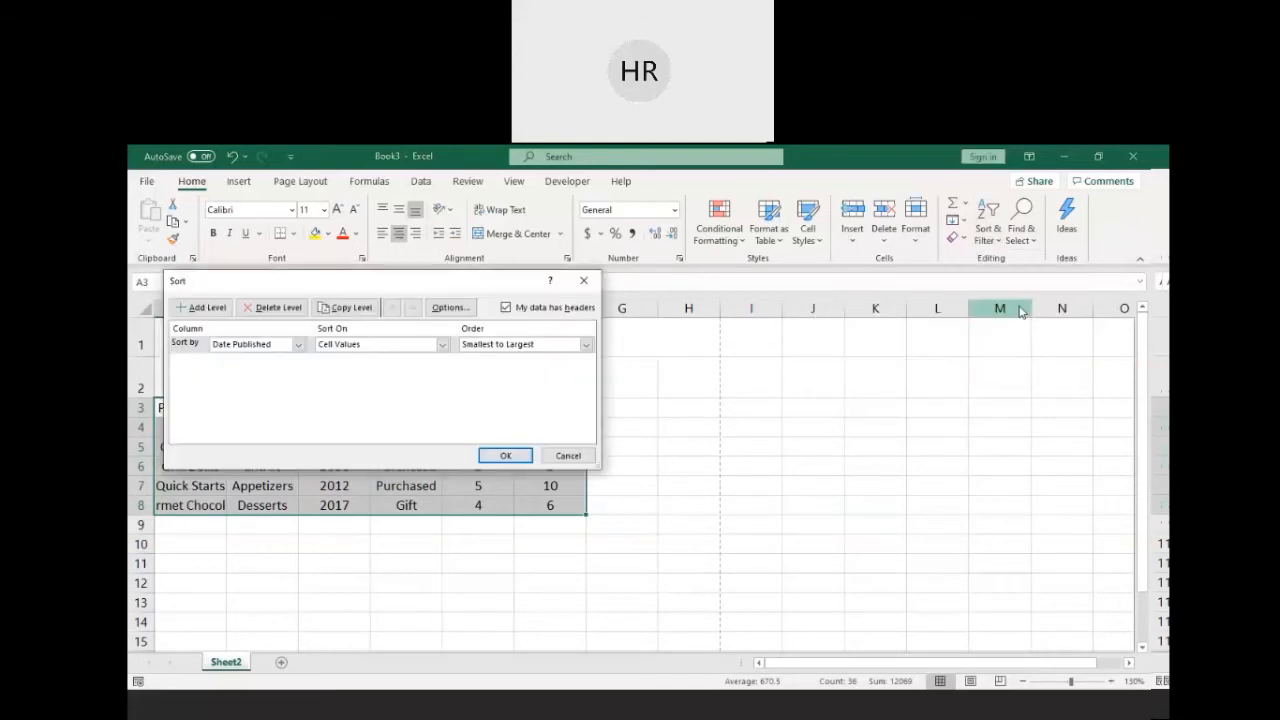
{"action": "left_click", "coordinate": [297, 346]}
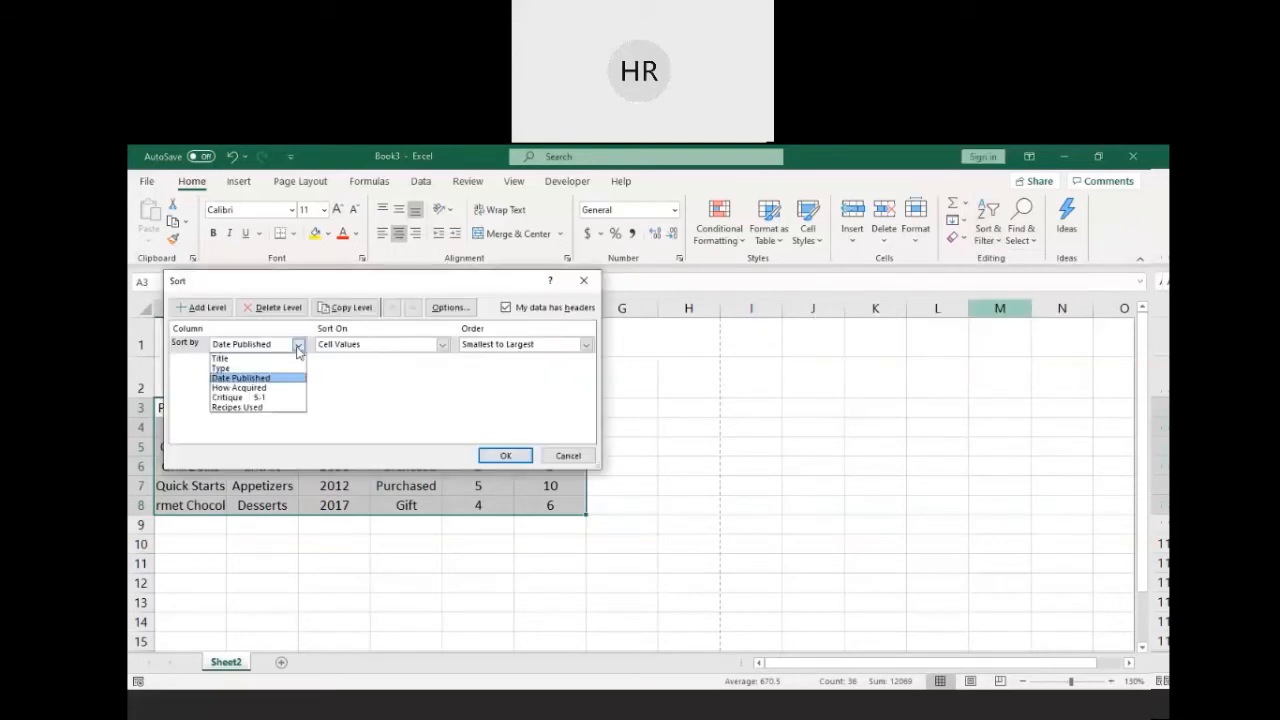
{"action": "left_click", "coordinate": [287, 408]}
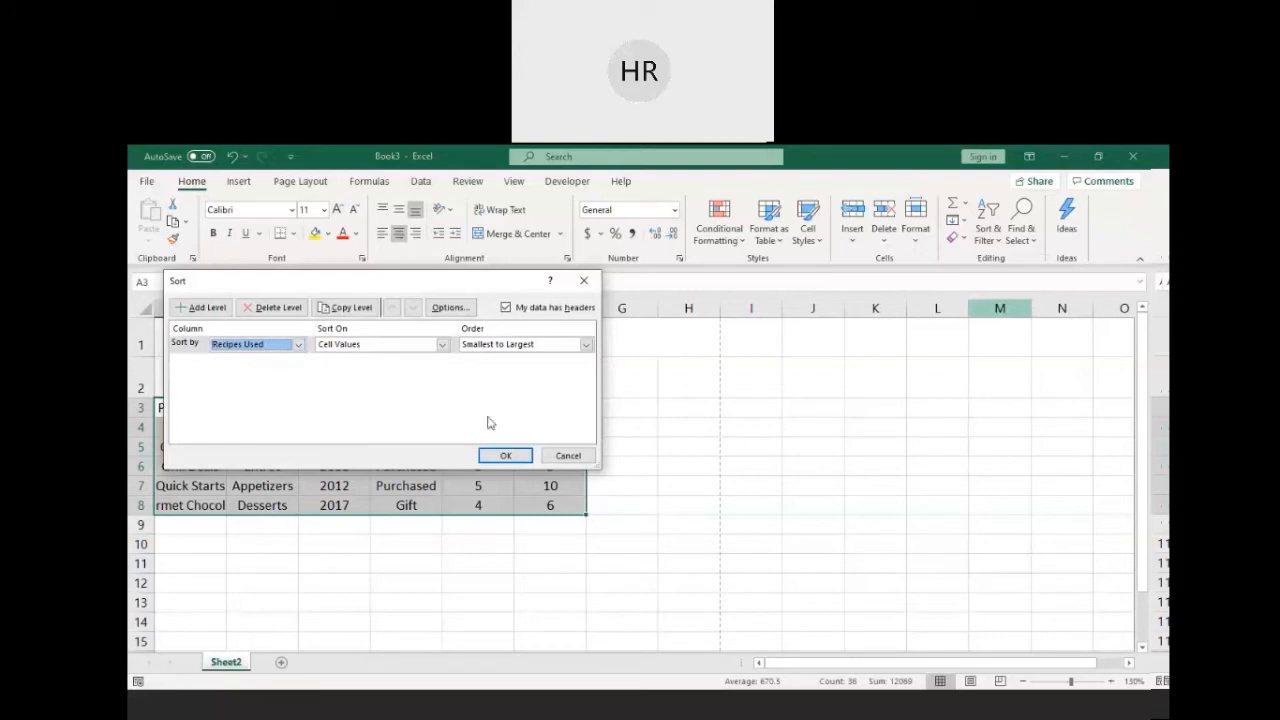
{"action": "left_click", "coordinate": [523, 456]}
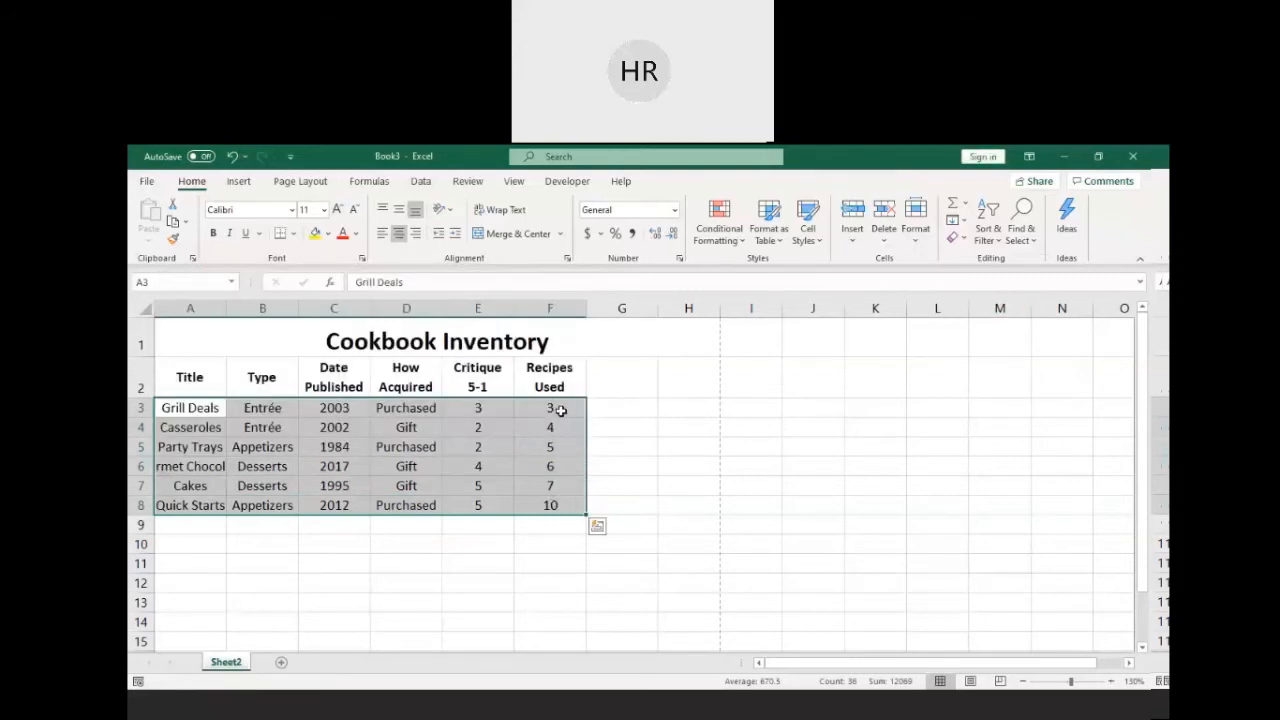
Step: Custom sort the cookbook records by Critique 5-1, smallest to largest, and deselect the table
{"action": "left_click", "coordinate": [992, 236]}
{"action": "left_click", "coordinate": [1000, 302]}
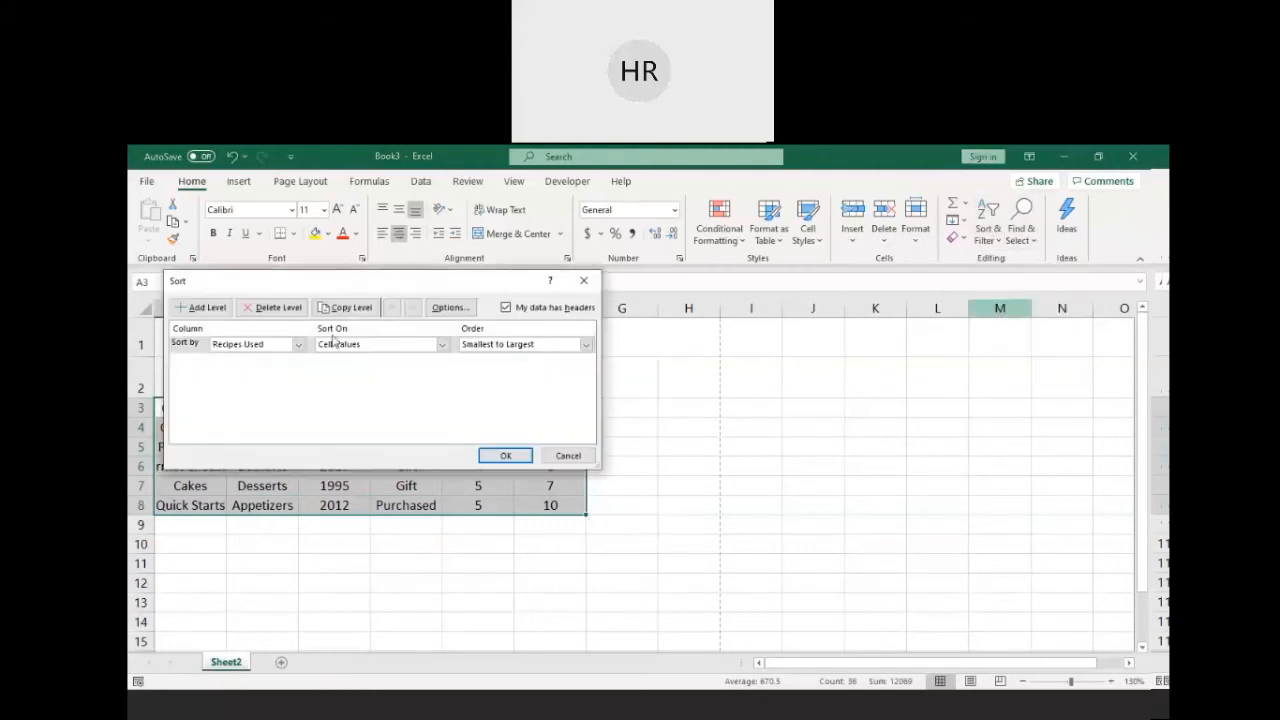
{"action": "left_click", "coordinate": [298, 344]}
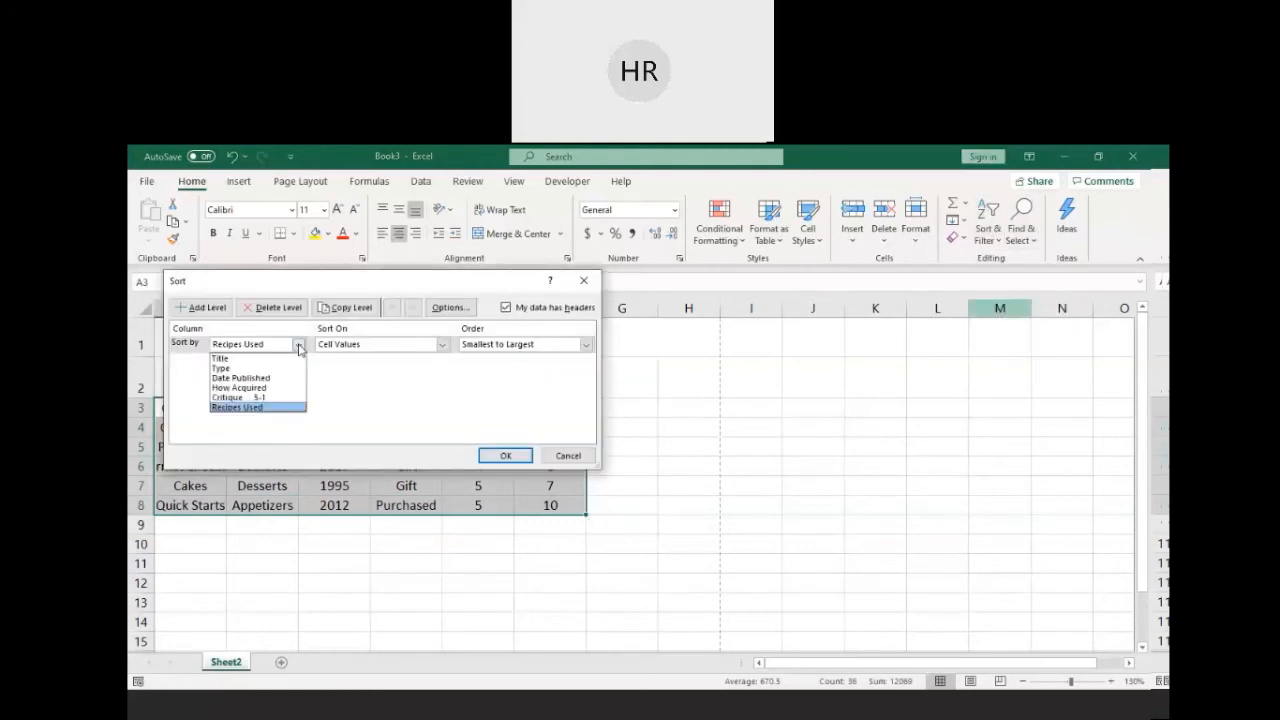
{"action": "left_click", "coordinate": [252, 398]}
{"action": "left_click", "coordinate": [517, 455]}
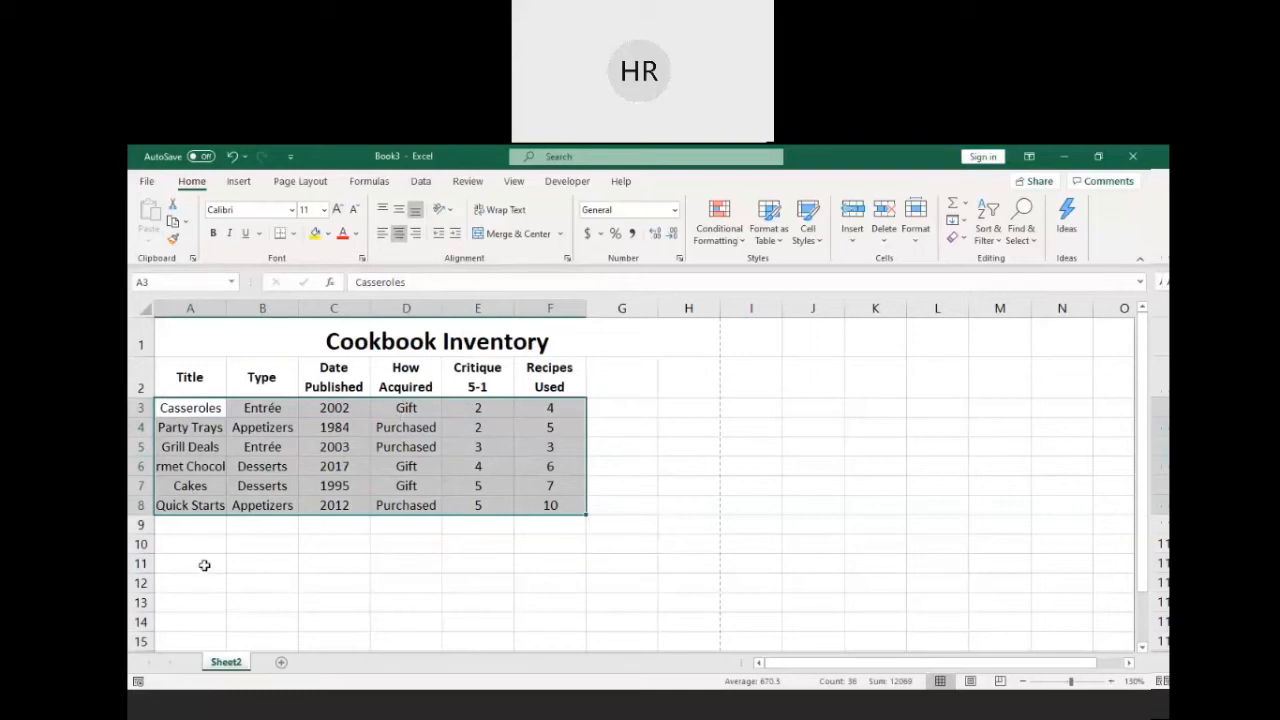
{"action": "left_click", "coordinate": [448, 556]}
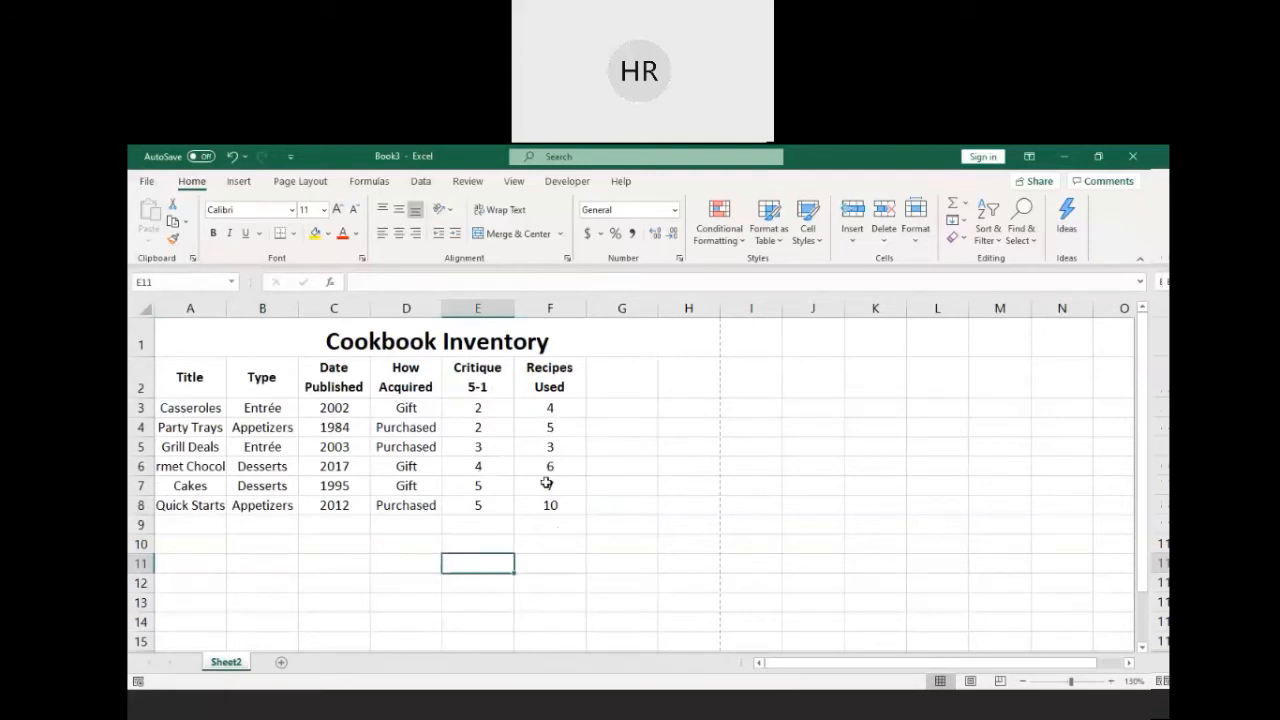
Step: Insert a blank column before the Title column
{"action": "left_click", "coordinate": [178, 526]}
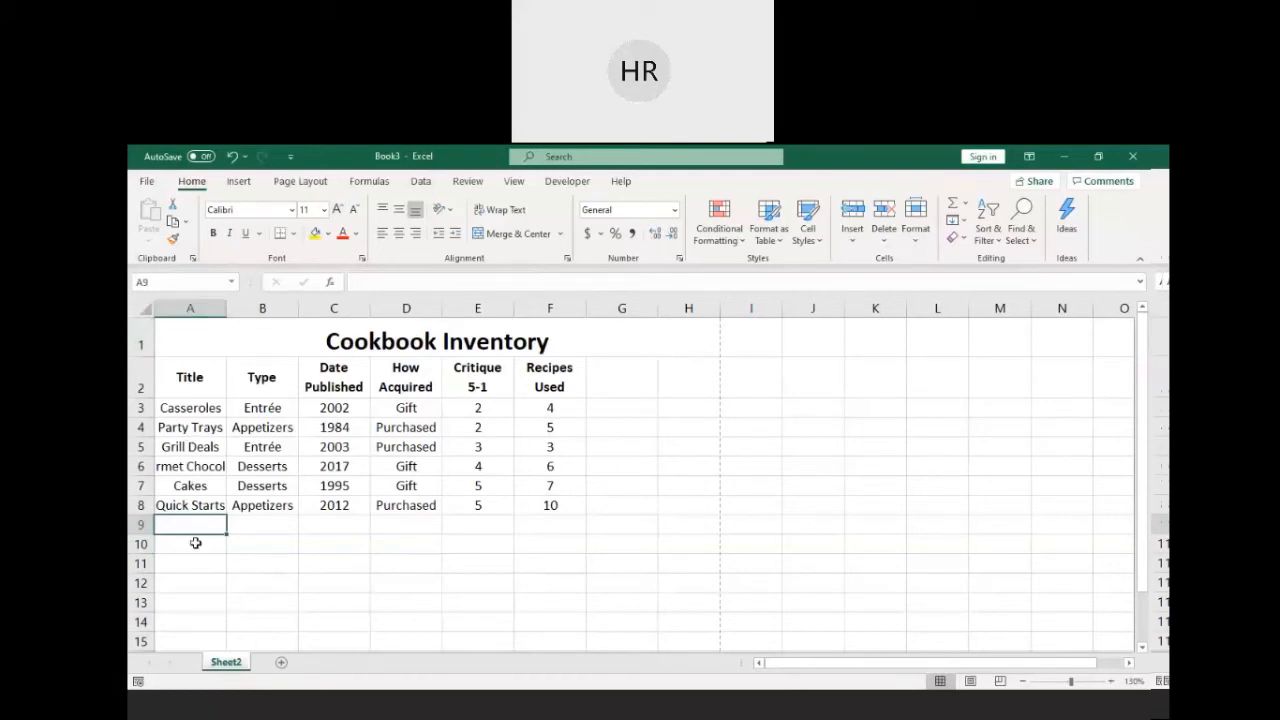
{"action": "left_click", "coordinate": [164, 305]}
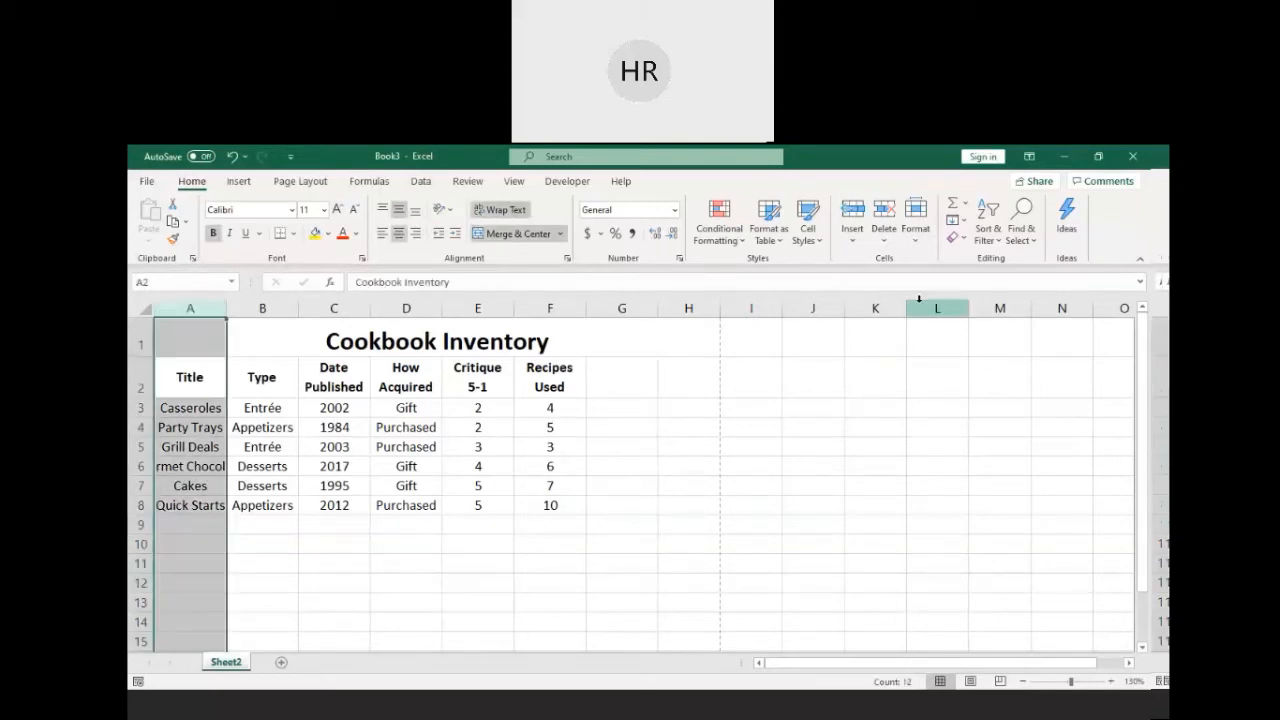
{"action": "left_click", "coordinate": [848, 232]}
{"action": "left_click", "coordinate": [853, 258]}
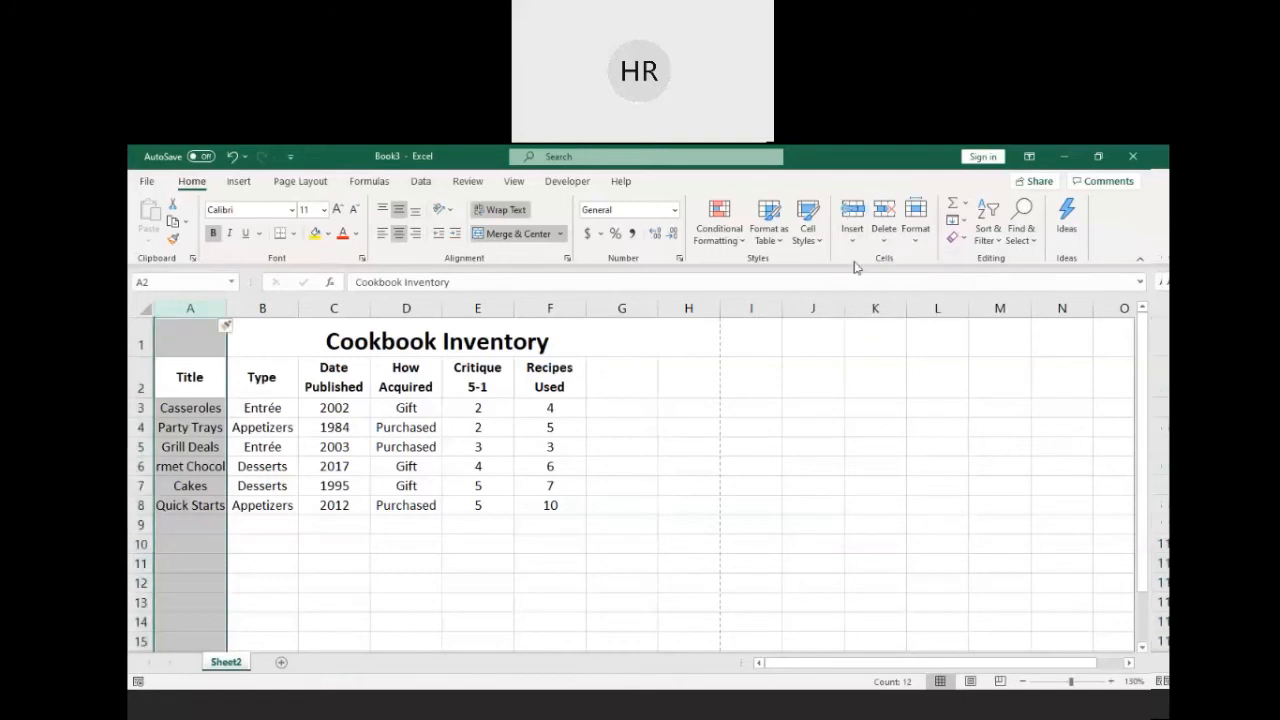
Step: Enter the label Totals in A9, in the row below Quick Starts, and select G9 under Recipes Used
{"action": "left_click", "coordinate": [187, 526]}
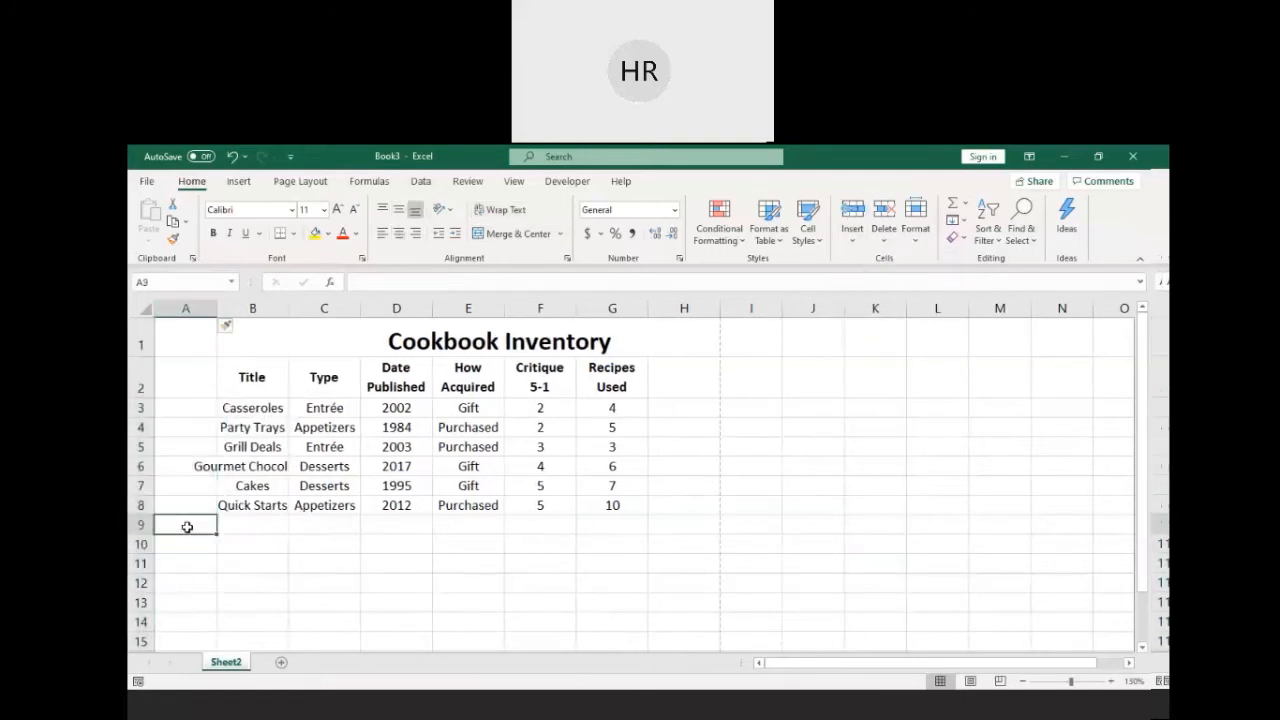
{"action": "type", "text": "Tot"}
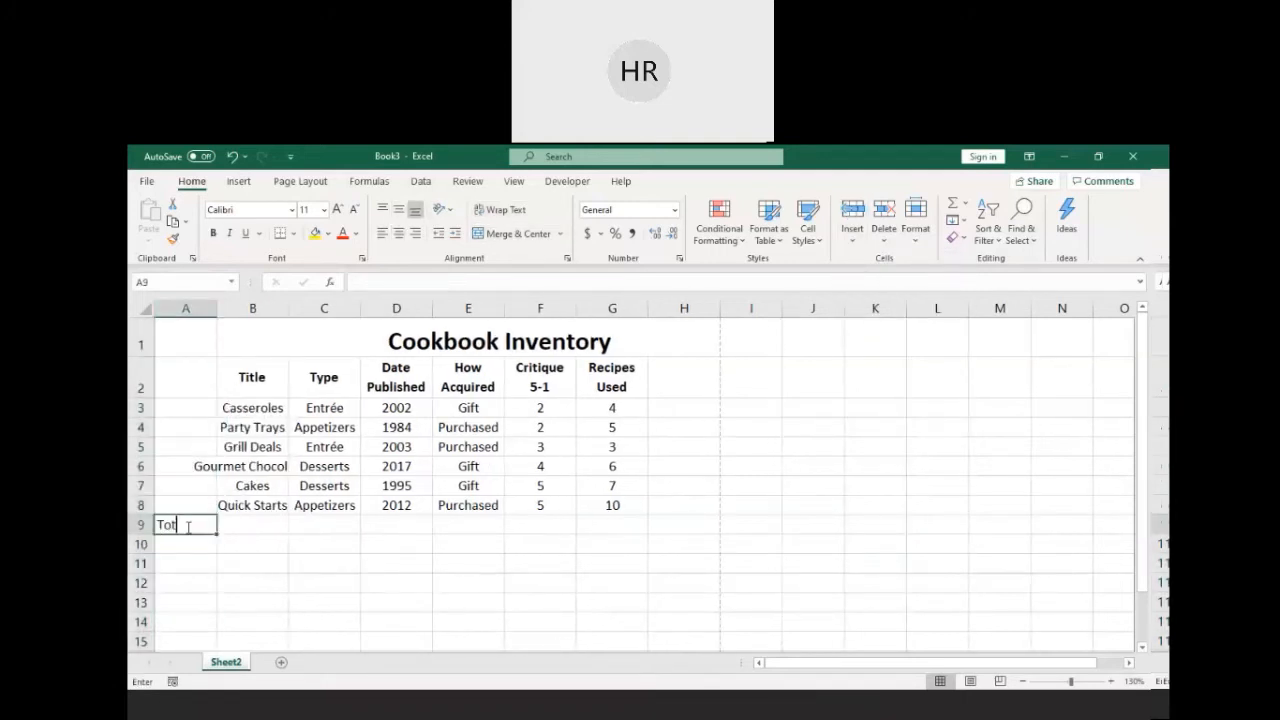
{"action": "type", "text": "als"}
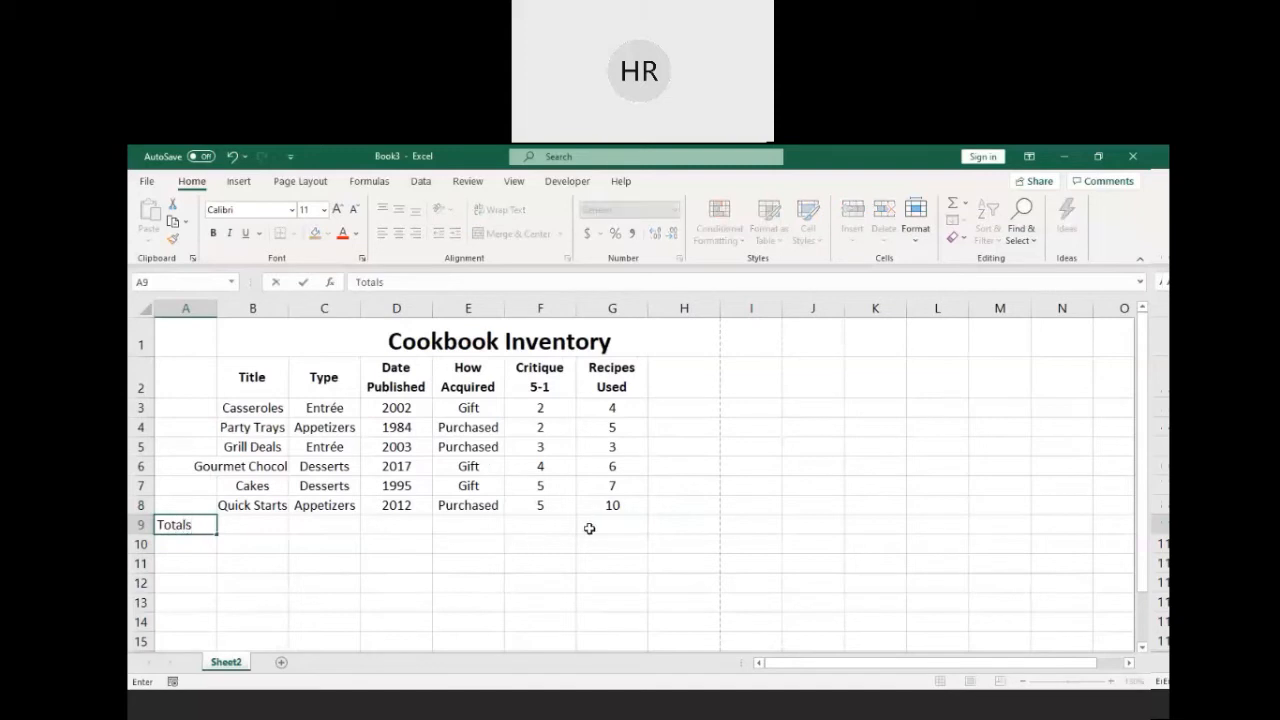
{"action": "left_click", "coordinate": [607, 526]}
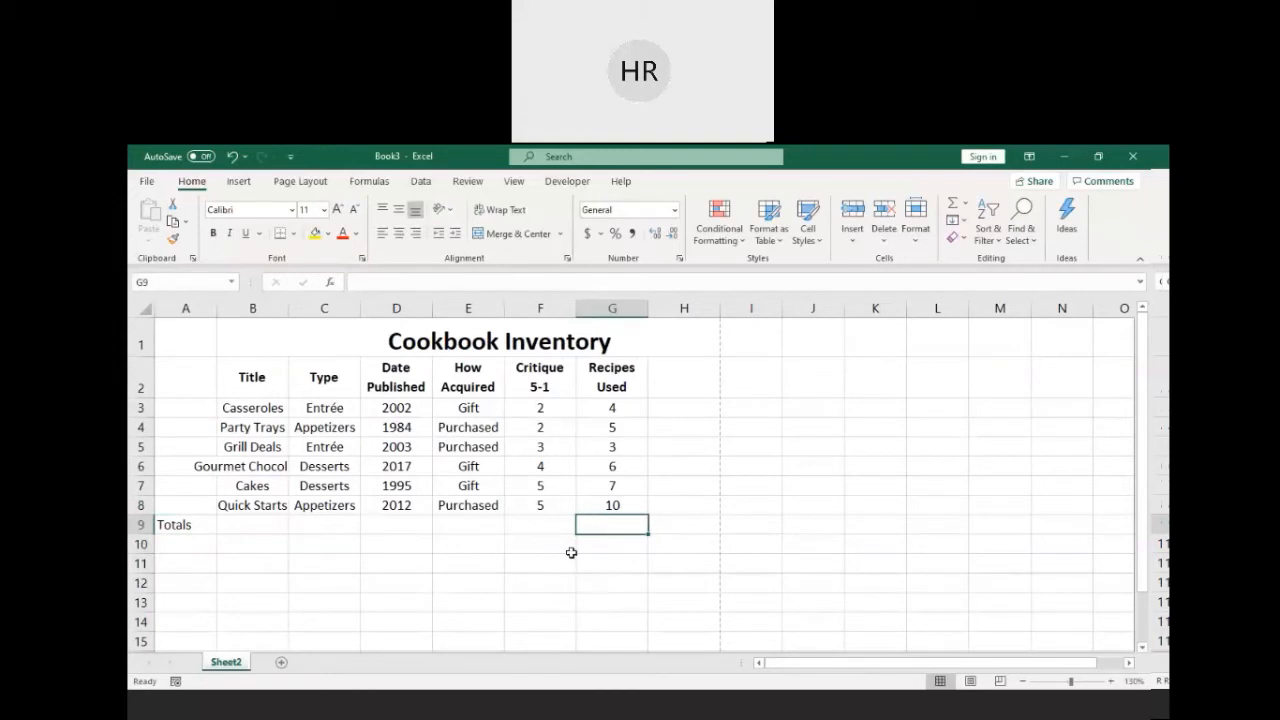
Step: Switch to the Book1 (version 1) workbook and copy the calculation examples in A1:C4
{"action": "scroll", "coordinate": [571, 553], "scroll_direction": "down", "scroll_amount": 1}
{"action": "scroll", "coordinate": [571, 553], "scroll_direction": "down", "scroll_amount": 3}
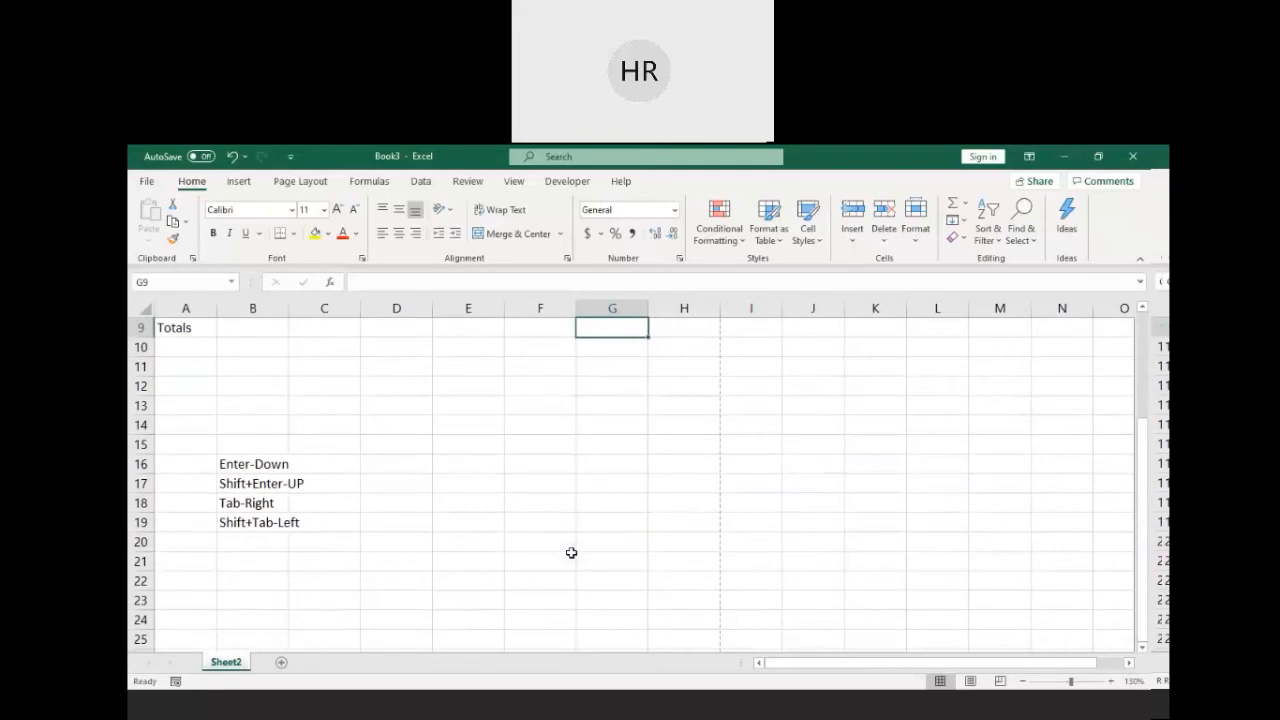
{"action": "scroll", "coordinate": [571, 553], "scroll_direction": "up", "scroll_amount": 1}
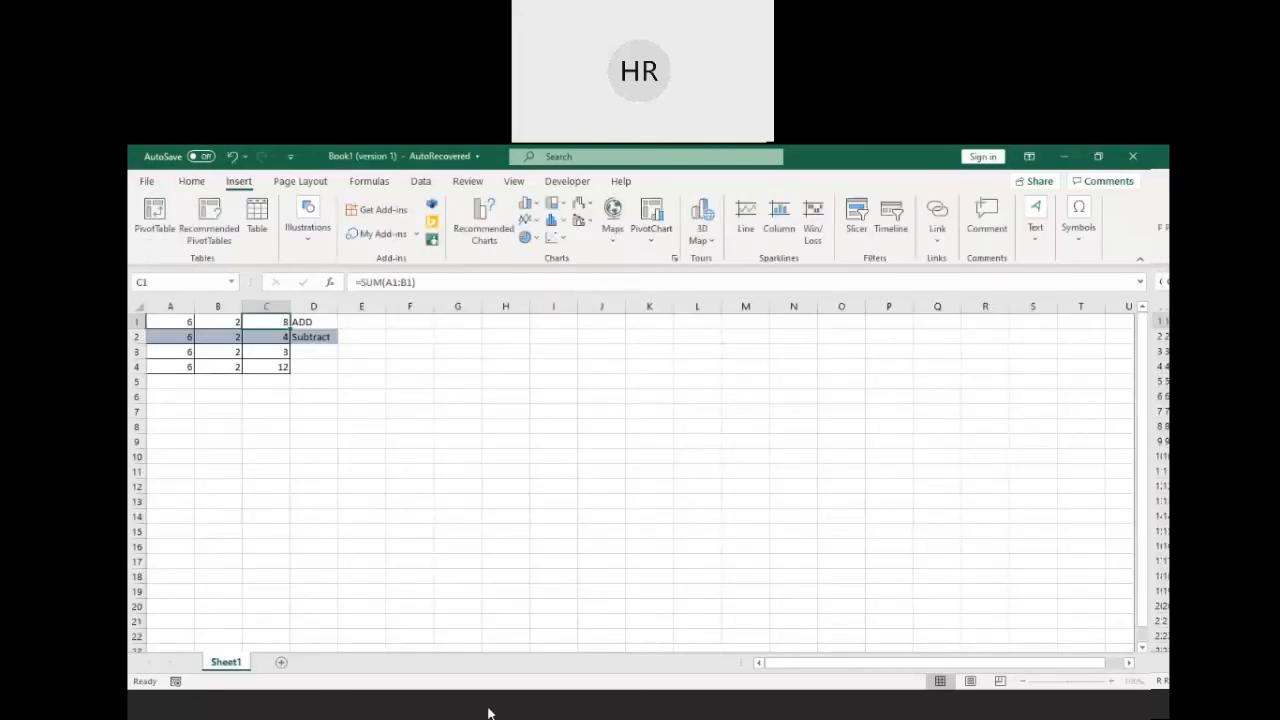
{"action": "left_click", "coordinate": [165, 321]}
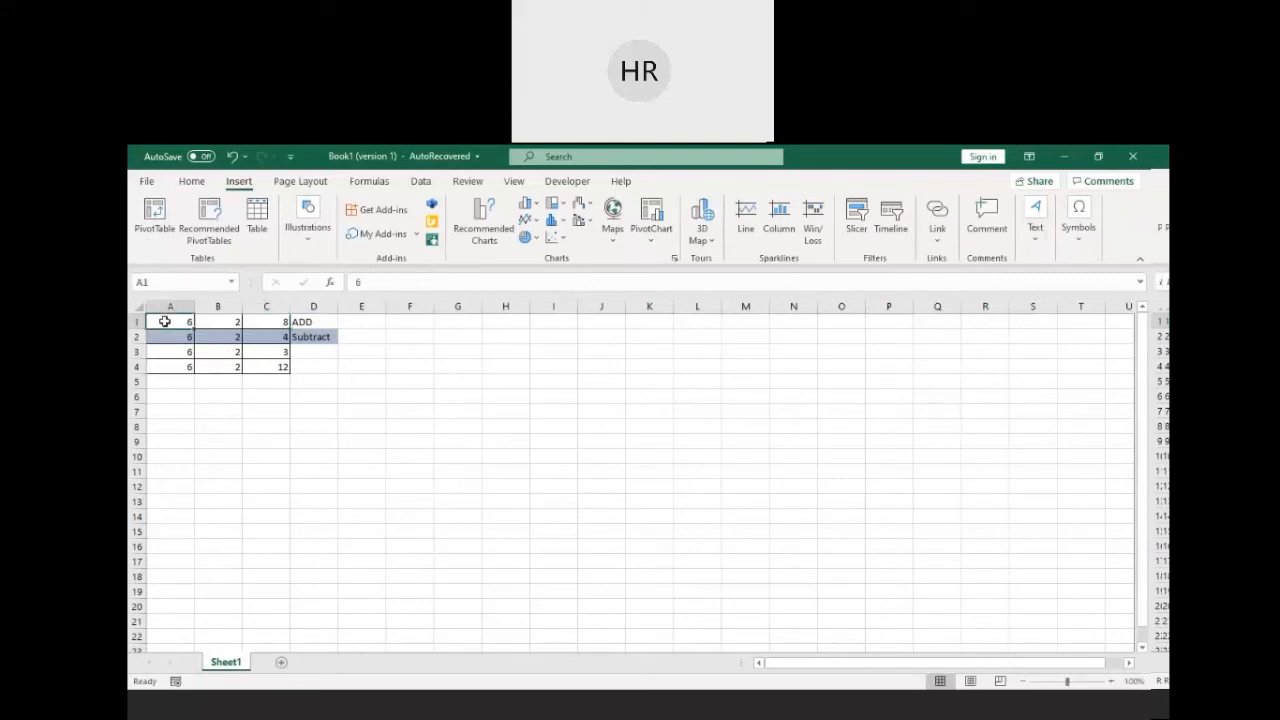
{"action": "left_click_drag", "start_coordinate": [165, 321], "coordinate": [269, 367]}
{"action": "key", "text": "ctrl+c"}
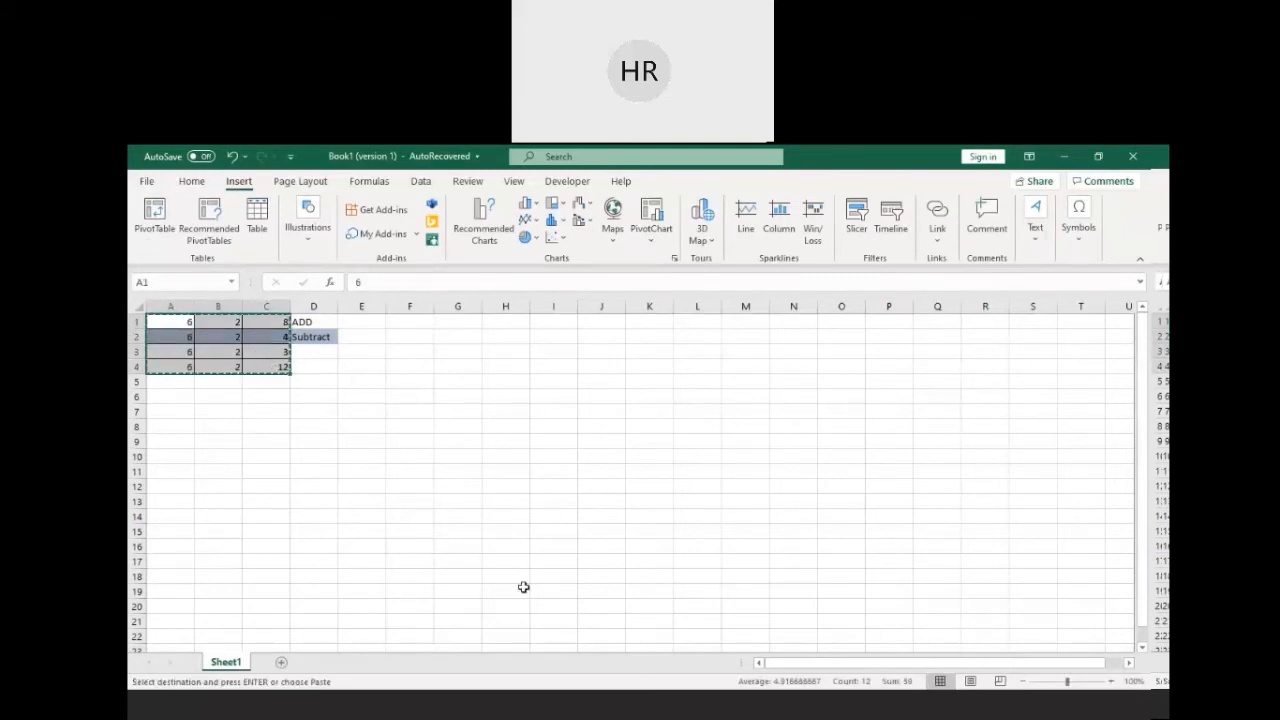
Step: Return to the Book3 workbook and paste the copied calculation block beside the inventory table, starting at I9
{"action": "left_click", "coordinate": [607, 708]}
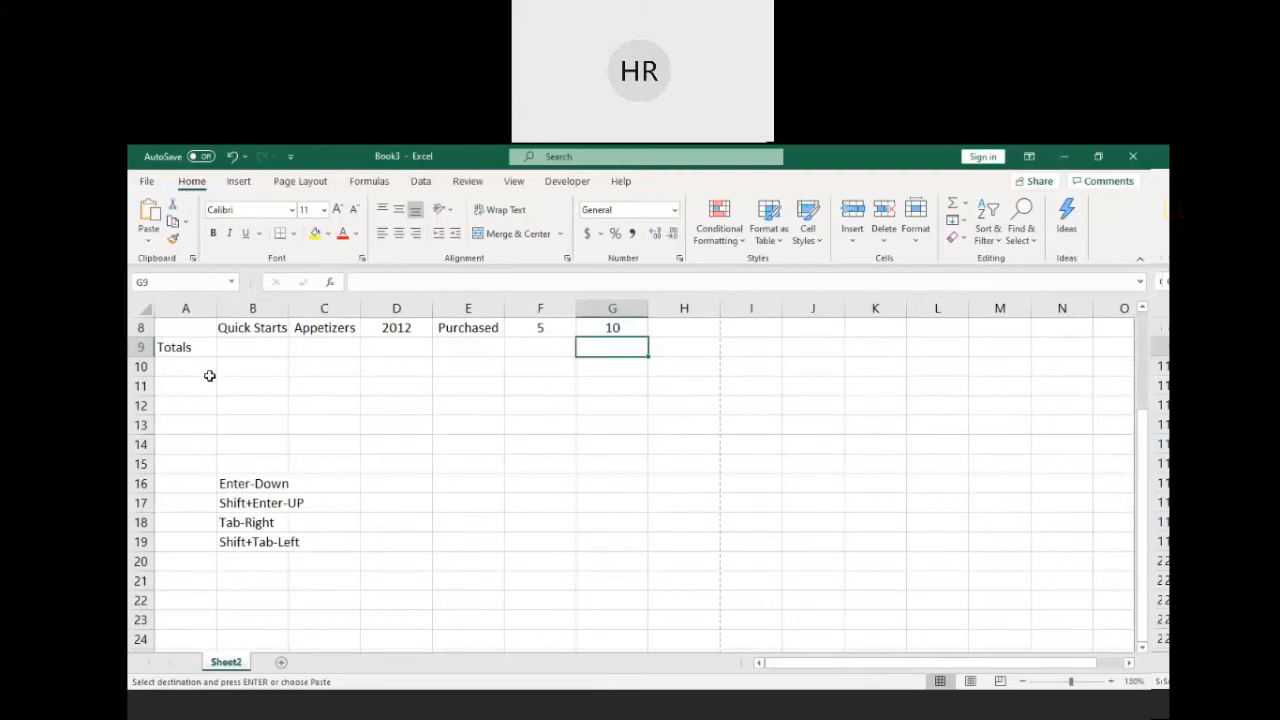
{"action": "mouse_move", "coordinate": [745, 348]}
{"action": "left_mouse_down"}
{"action": "mouse_move", "coordinate": [888, 481]}
{"action": "mouse_move", "coordinate": [927, 469]}
{"action": "left_mouse_up"}
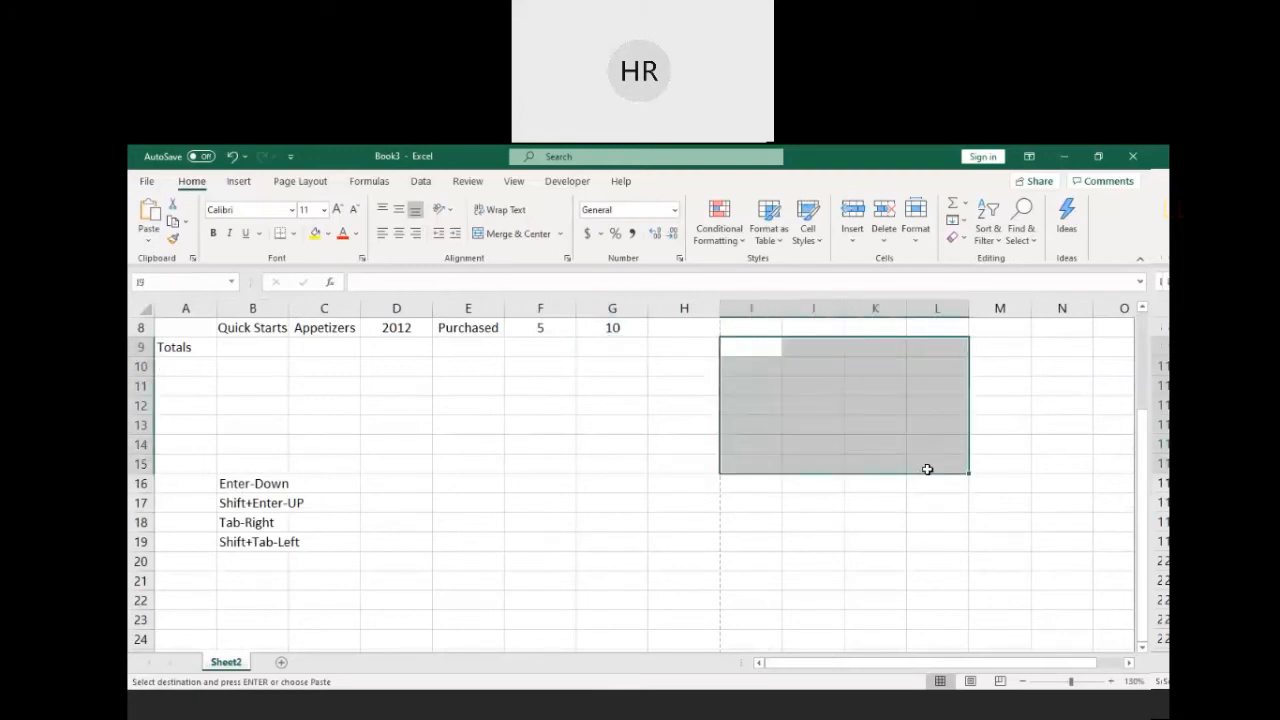
{"action": "left_click", "coordinate": [850, 410]}
{"action": "left_click", "coordinate": [767, 350]}
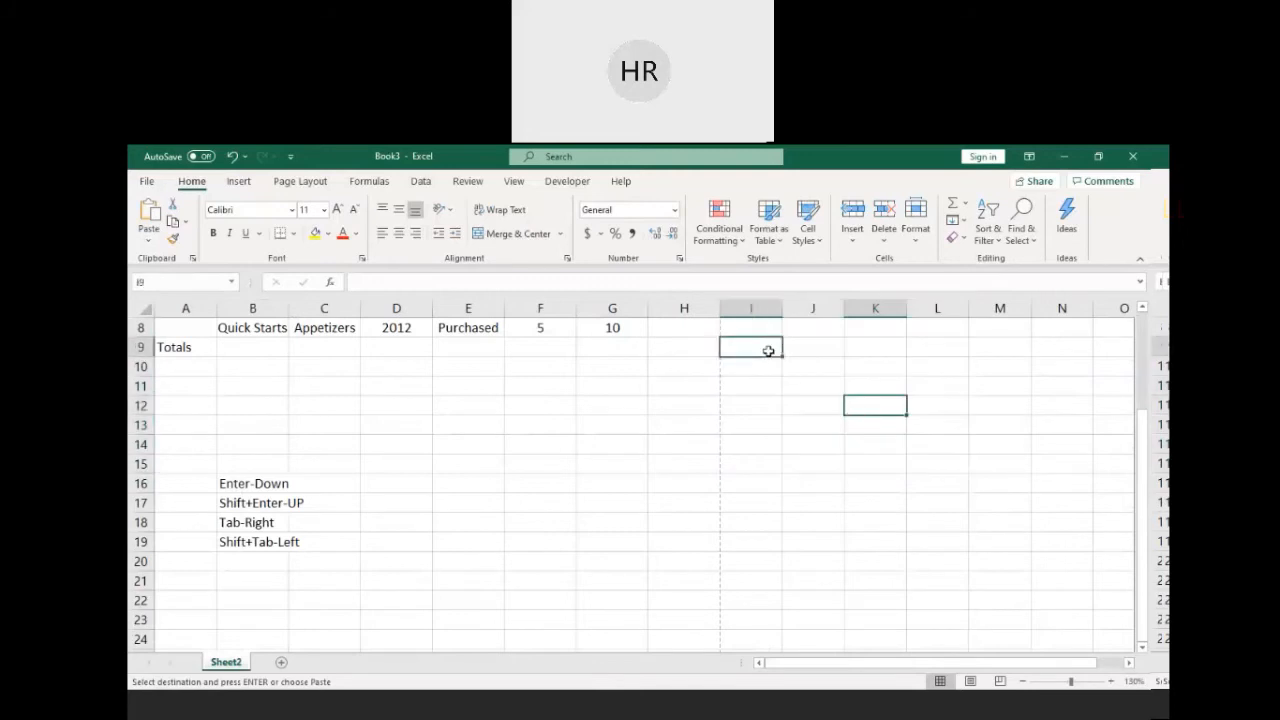
{"action": "key", "text": "ctrl+v"}
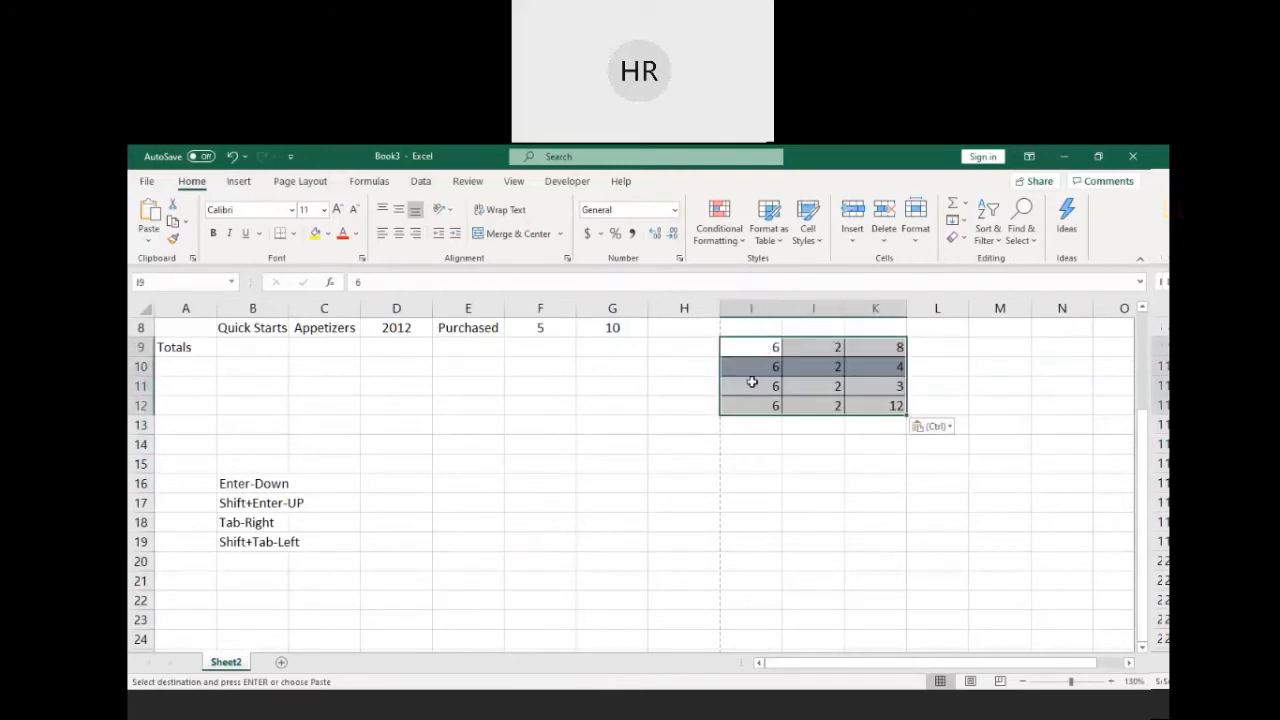
{"action": "scroll", "coordinate": [749, 410], "scroll_direction": "up", "scroll_amount": 2}
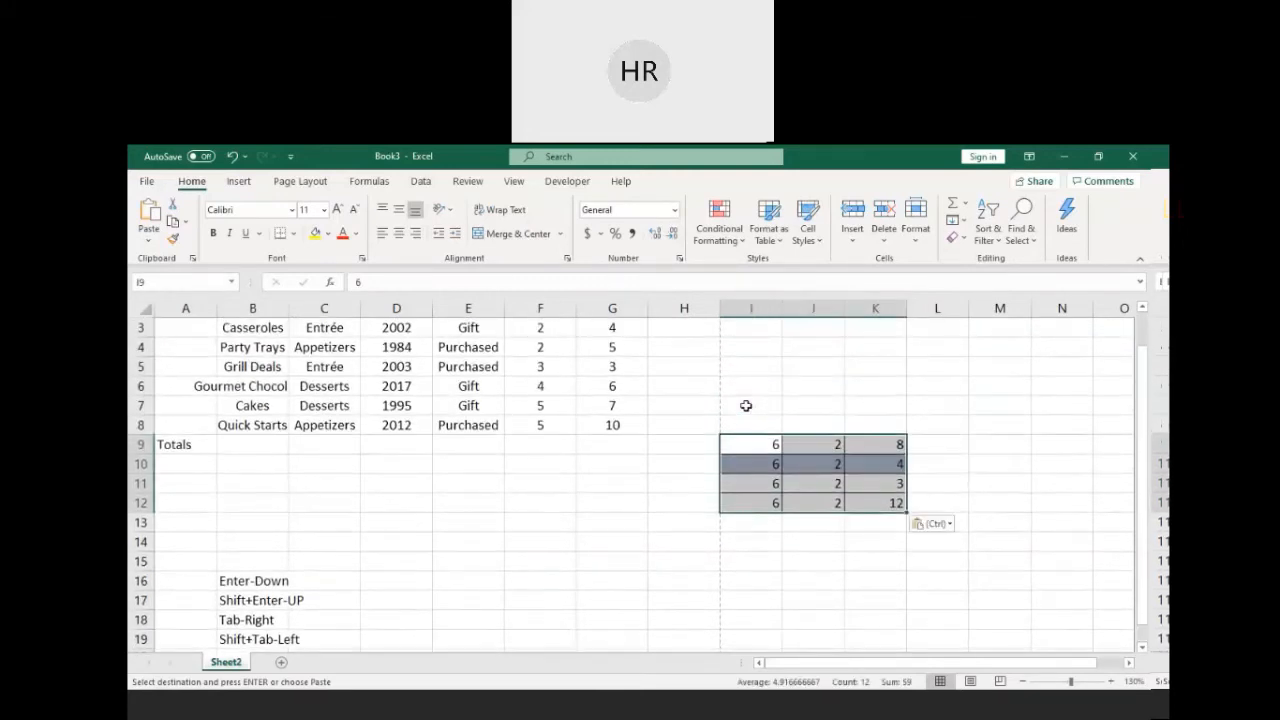
Step: Label the first two pasted calculation rows in the Book3 workbook, entering Add in L9 and Subtract in L10
{"action": "left_click", "coordinate": [518, 714]}
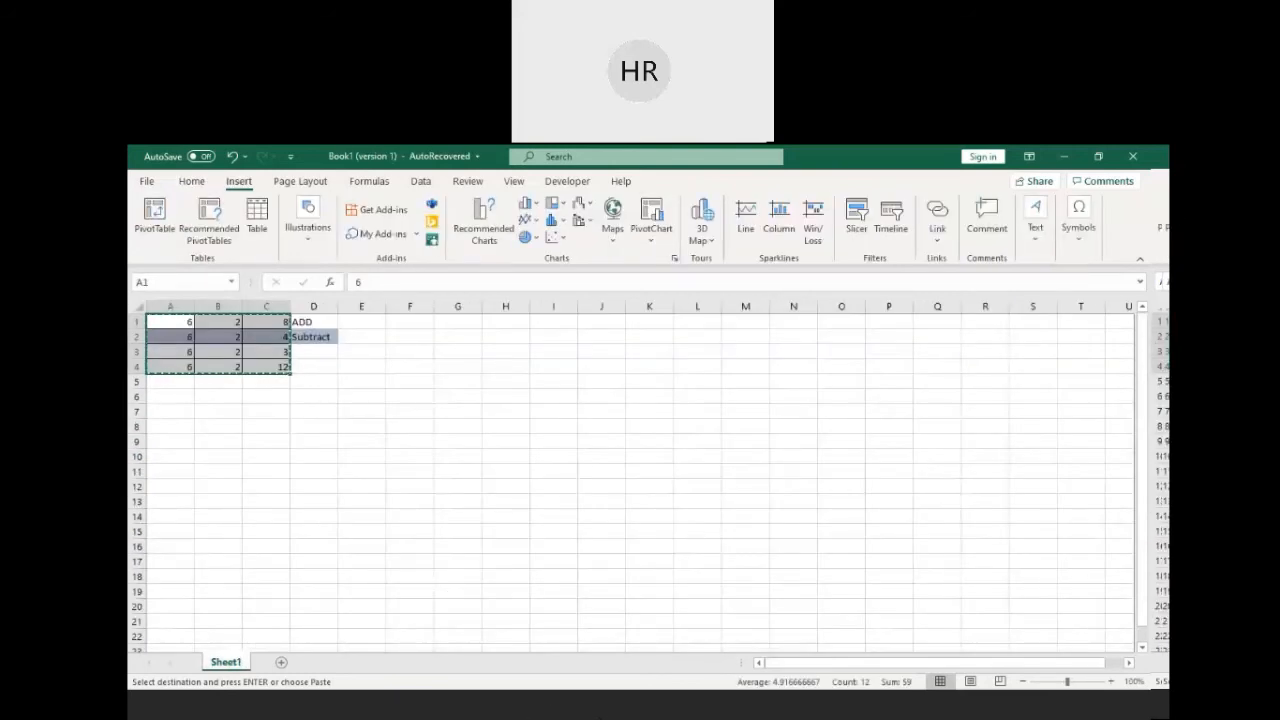
{"action": "left_click", "coordinate": [634, 706]}
{"action": "left_click", "coordinate": [931, 439]}
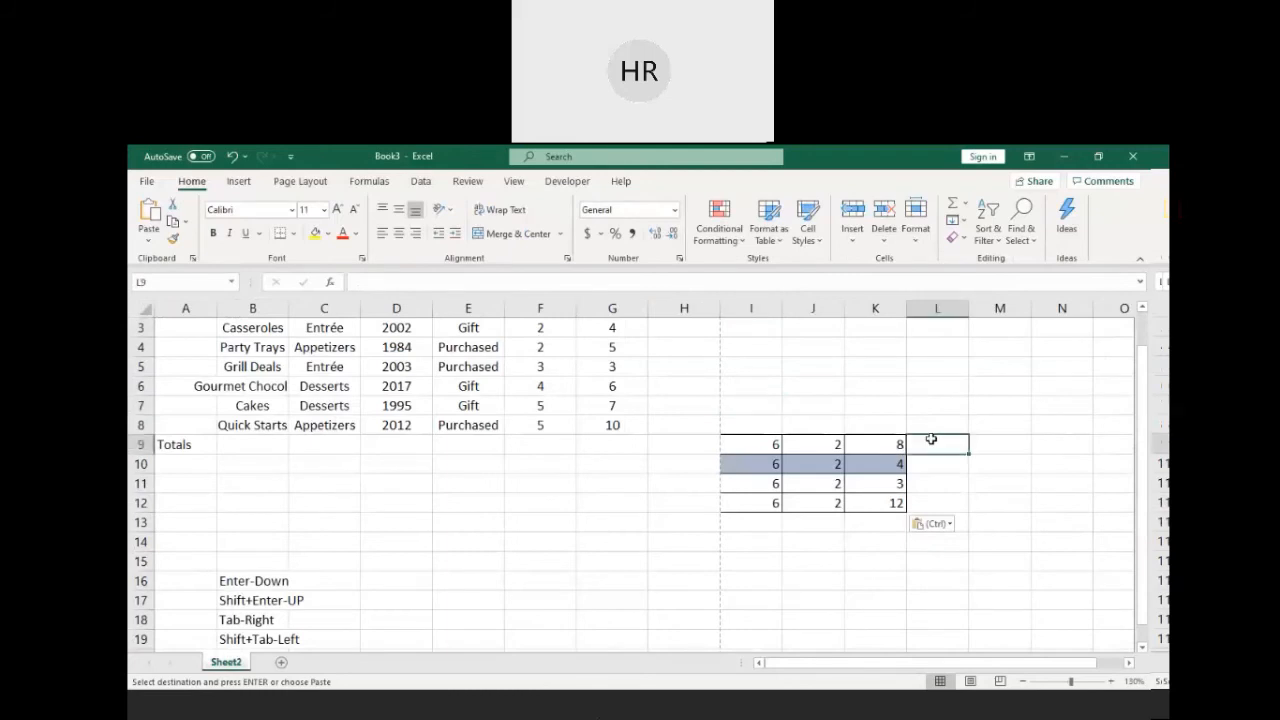
{"action": "type", "text": "Ad"}
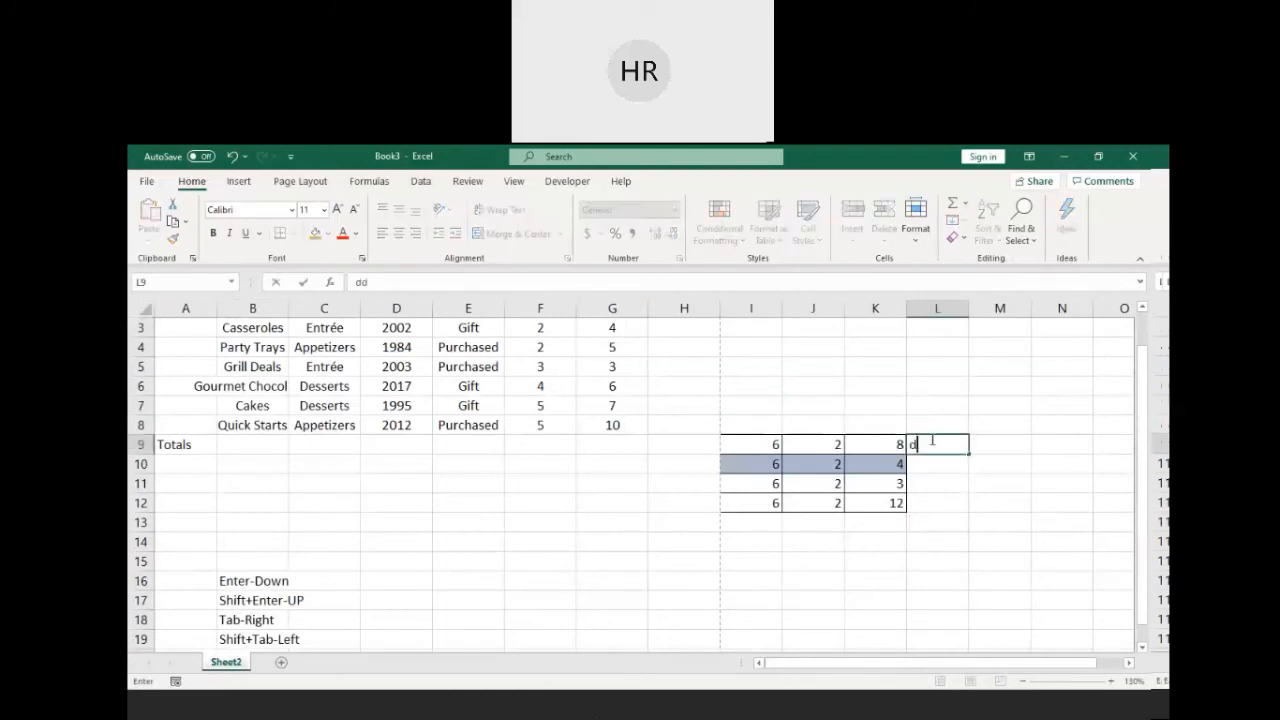
{"action": "type", "text": "d"}
{"action": "key", "text": "Return"}
{"action": "type", "text": "Sub"}
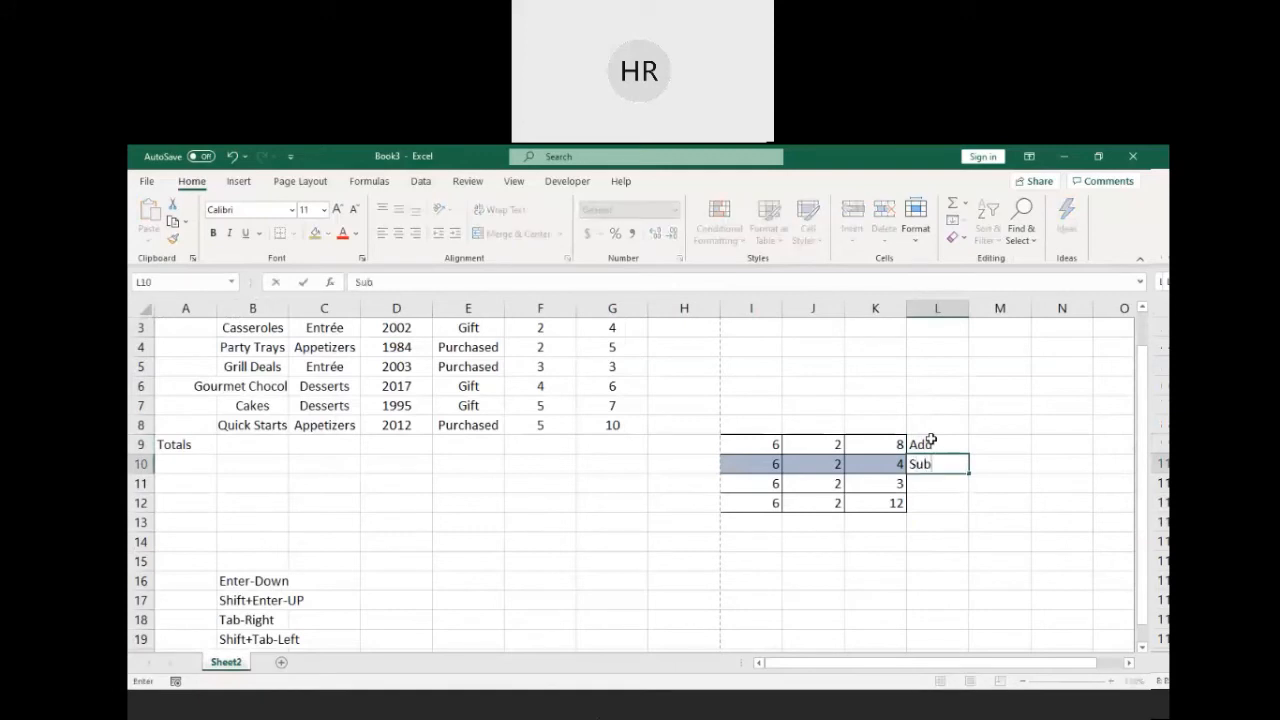
{"action": "type", "text": "tract"}
{"action": "key", "text": "Return"}
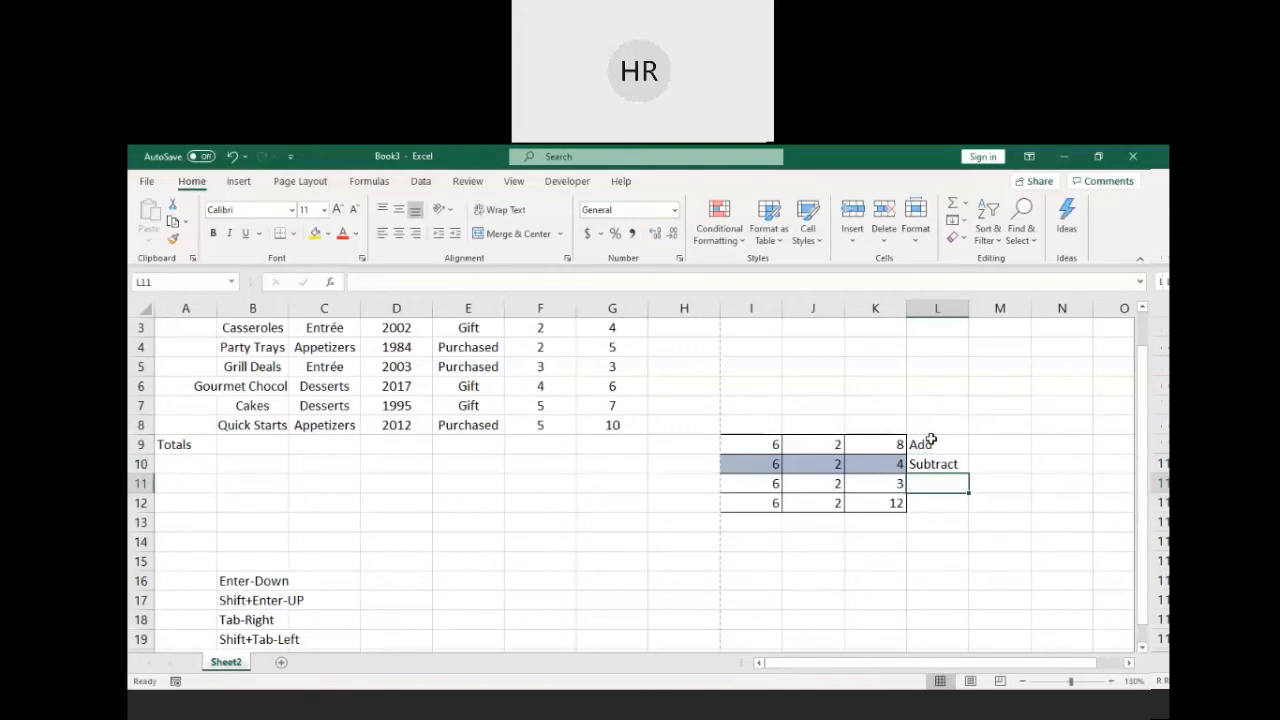
Step: Label the remaining two calculation rows, entering Divide in L11 and Multiply in L12
{"action": "type", "text": "Mu"}
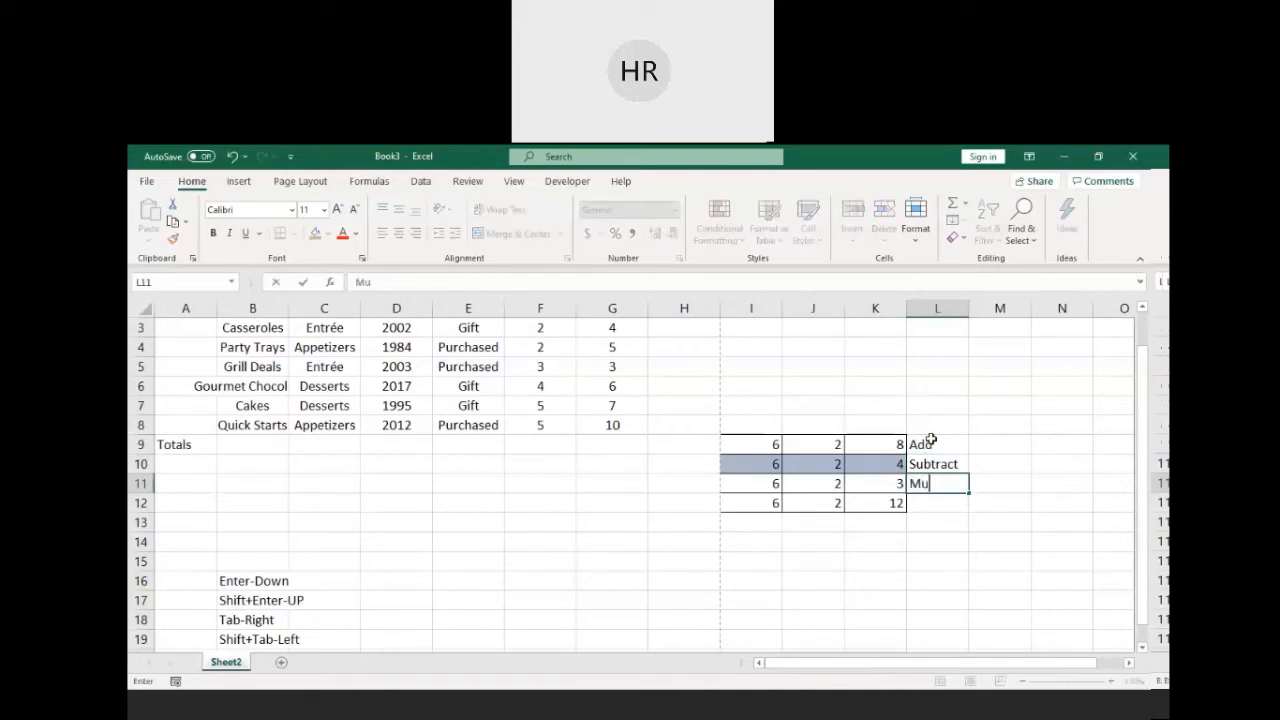
{"action": "key", "text": "BackSpace"}
{"action": "key", "text": "BackSpace"}
{"action": "type", "text": "ivide"}
{"action": "key", "text": "Return"}
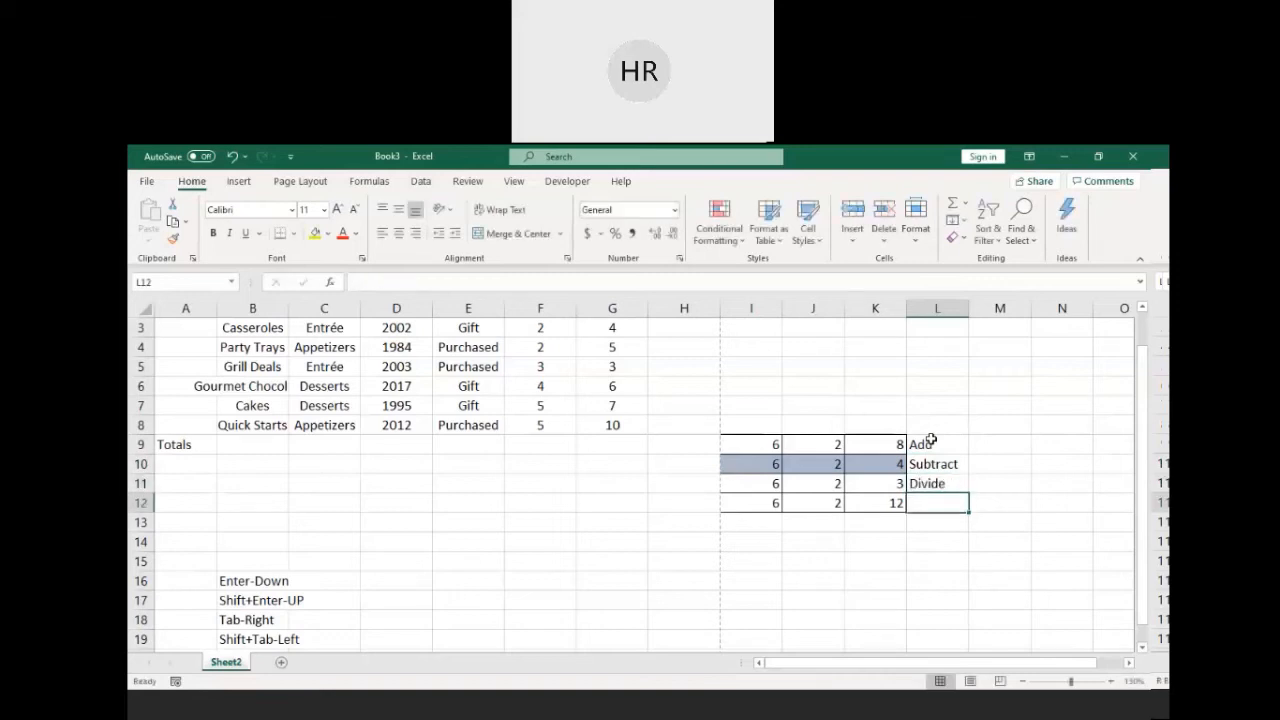
{"action": "type", "text": "Multiply"}
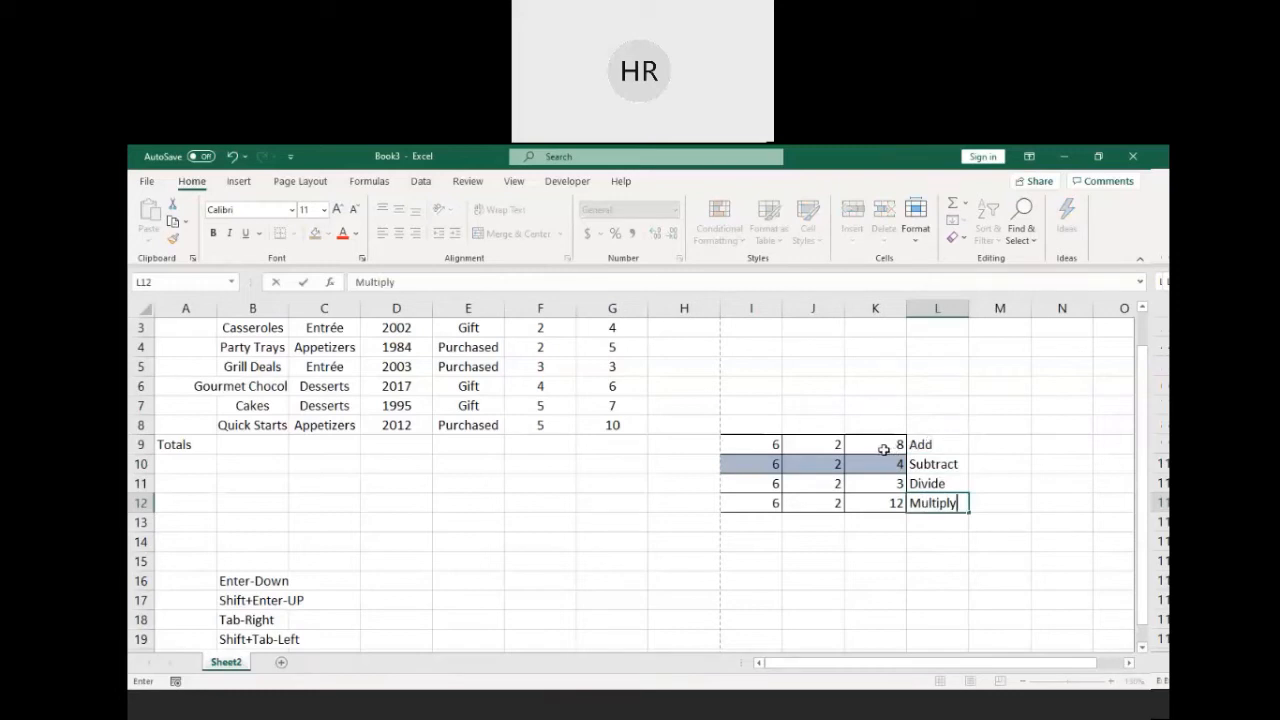
{"action": "left_click", "coordinate": [897, 447]}
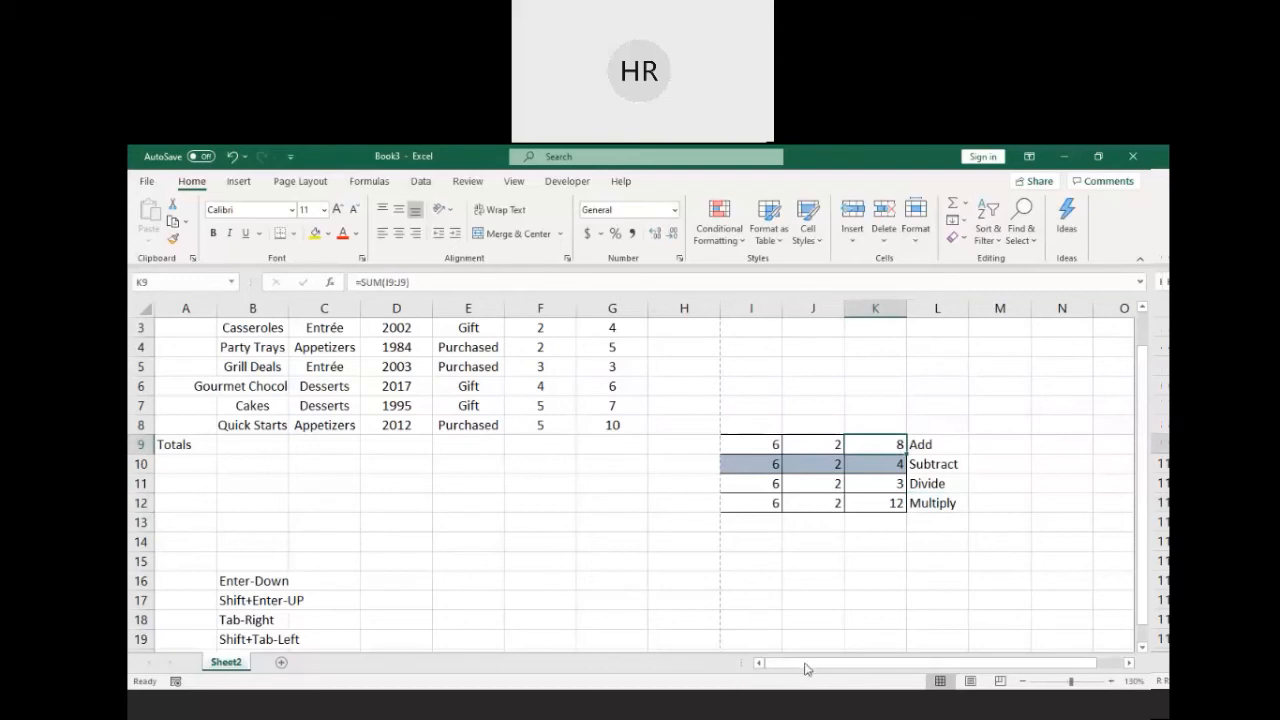
Step: Examine the addition example by comparing the input cell I9 with the formula in K9
{"action": "left_click_drag", "start_coordinate": [806, 668], "coordinate": [900, 667]}
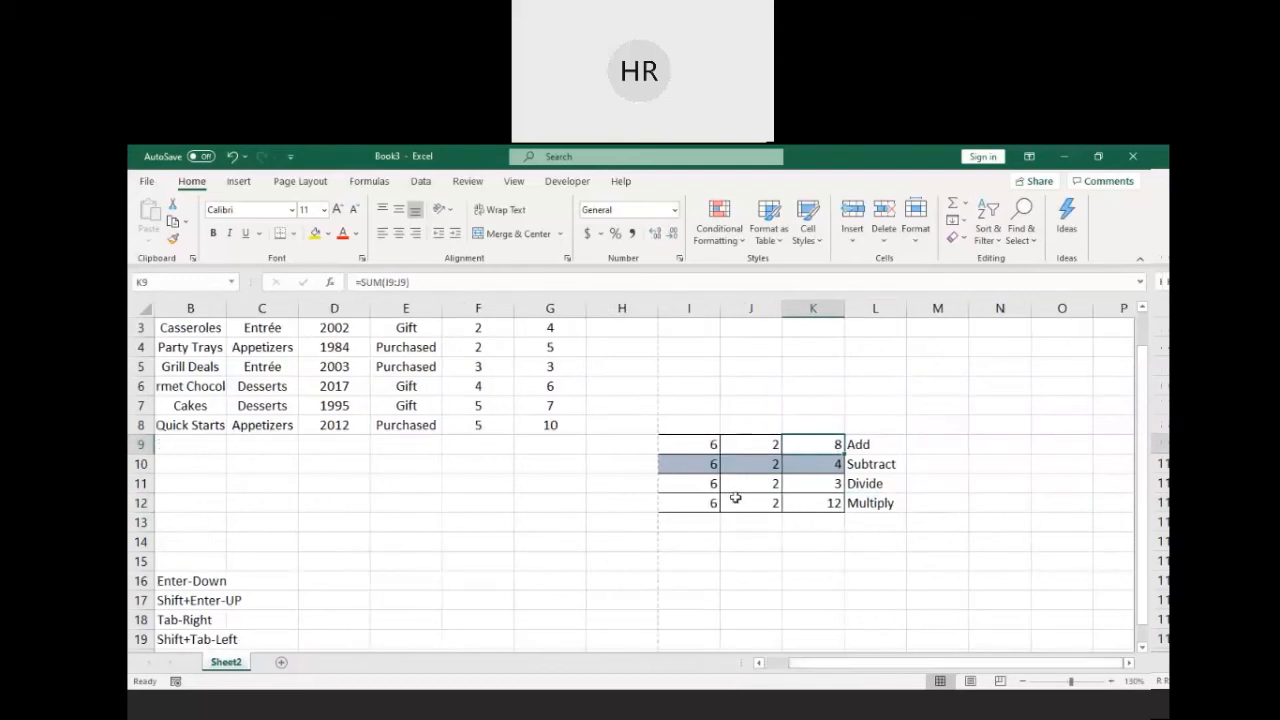
{"action": "left_click", "coordinate": [697, 443]}
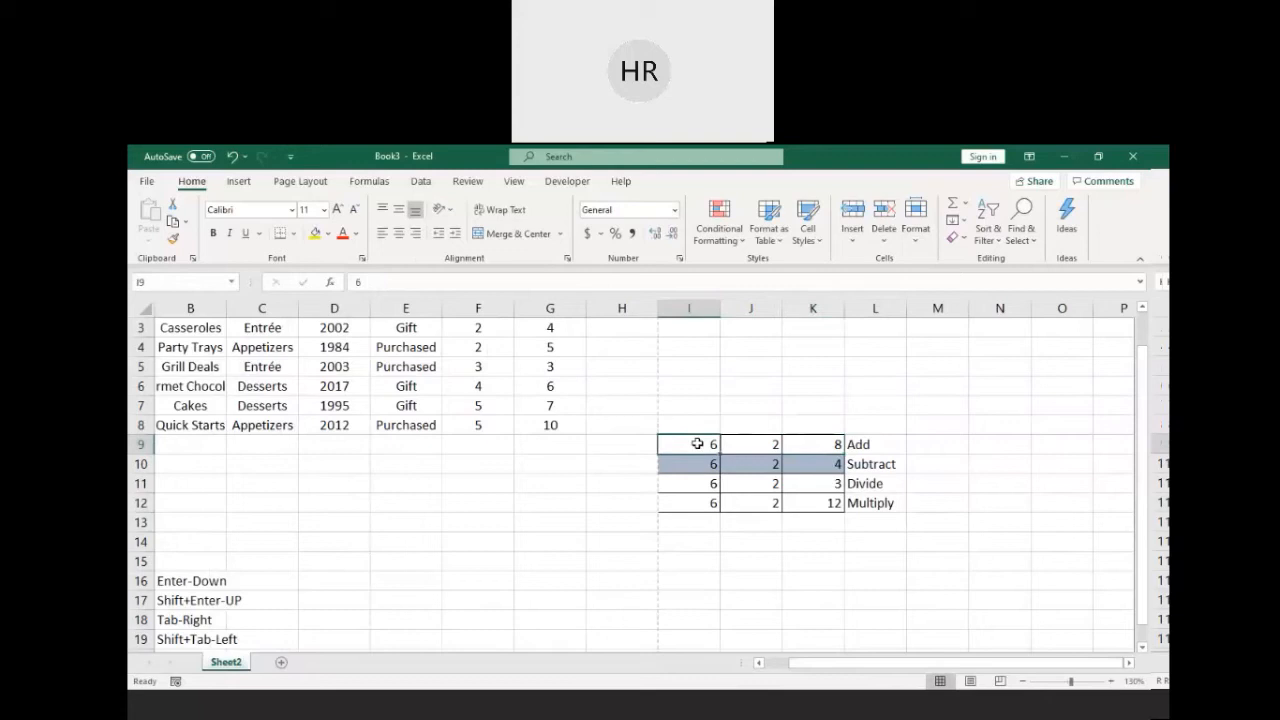
{"action": "left_click", "coordinate": [822, 446]}
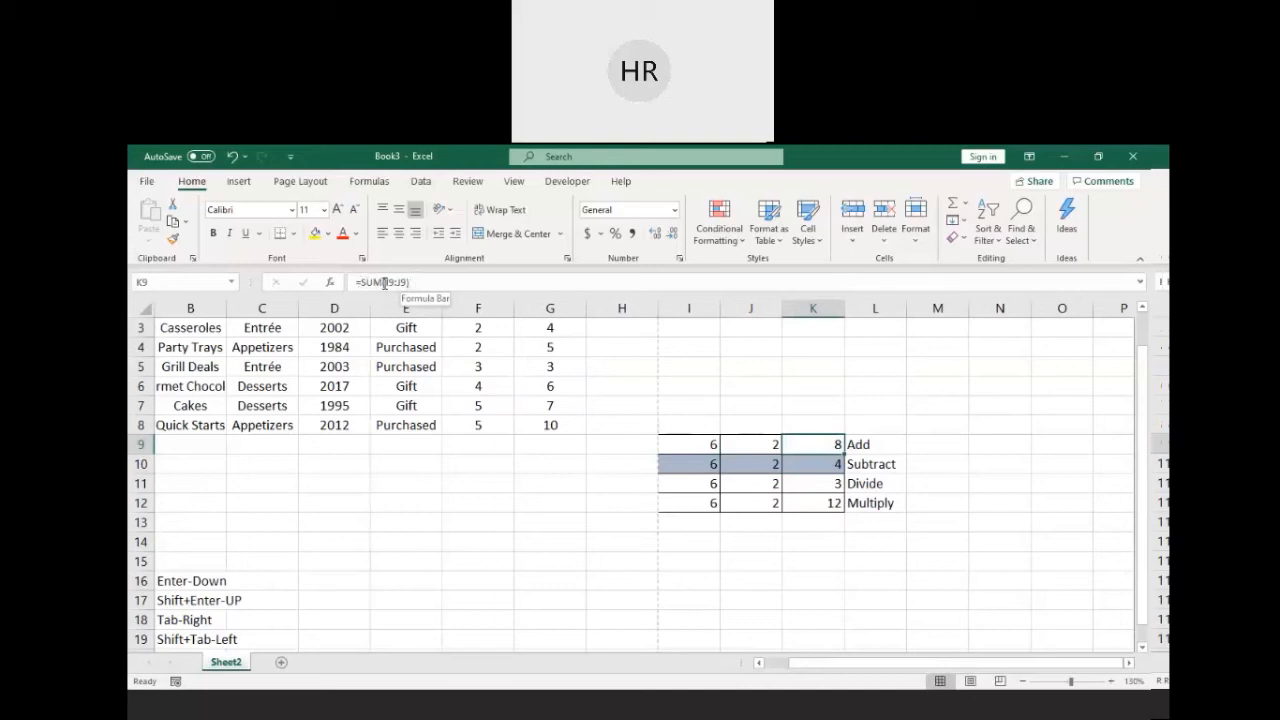
{"action": "left_click", "coordinate": [691, 442], "text": "ctrl"}
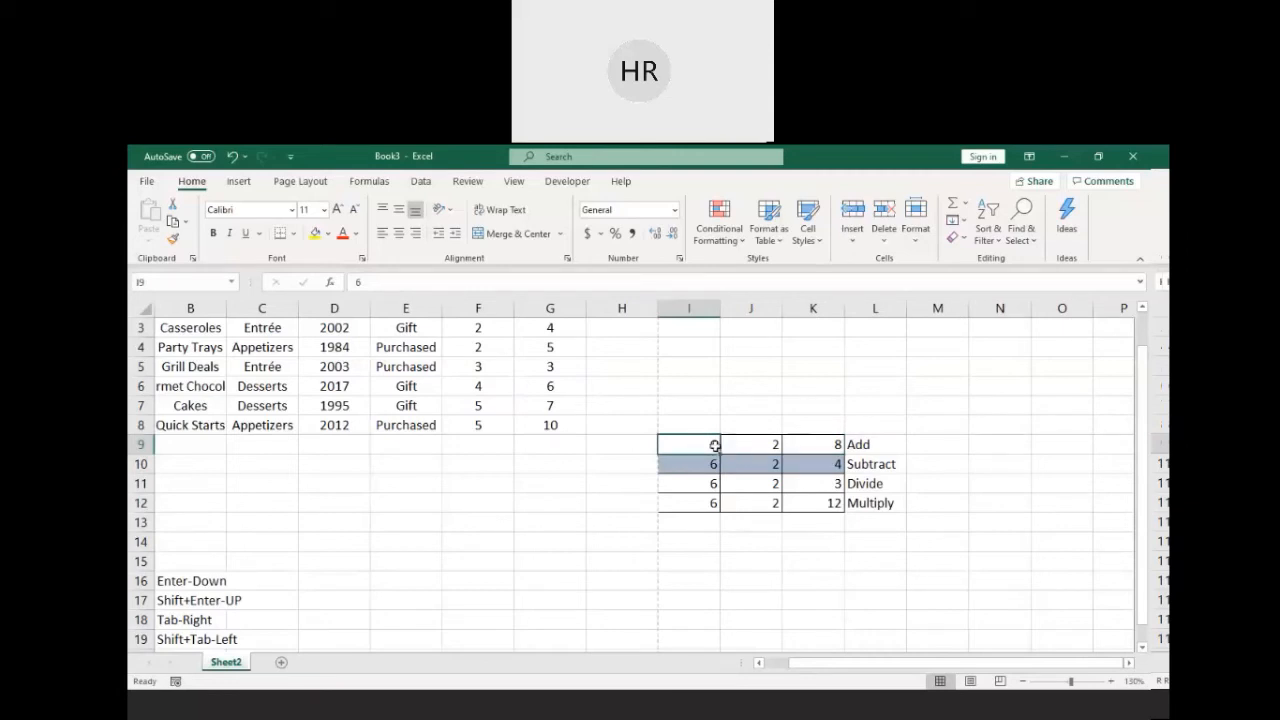
{"action": "left_click", "coordinate": [801, 443]}
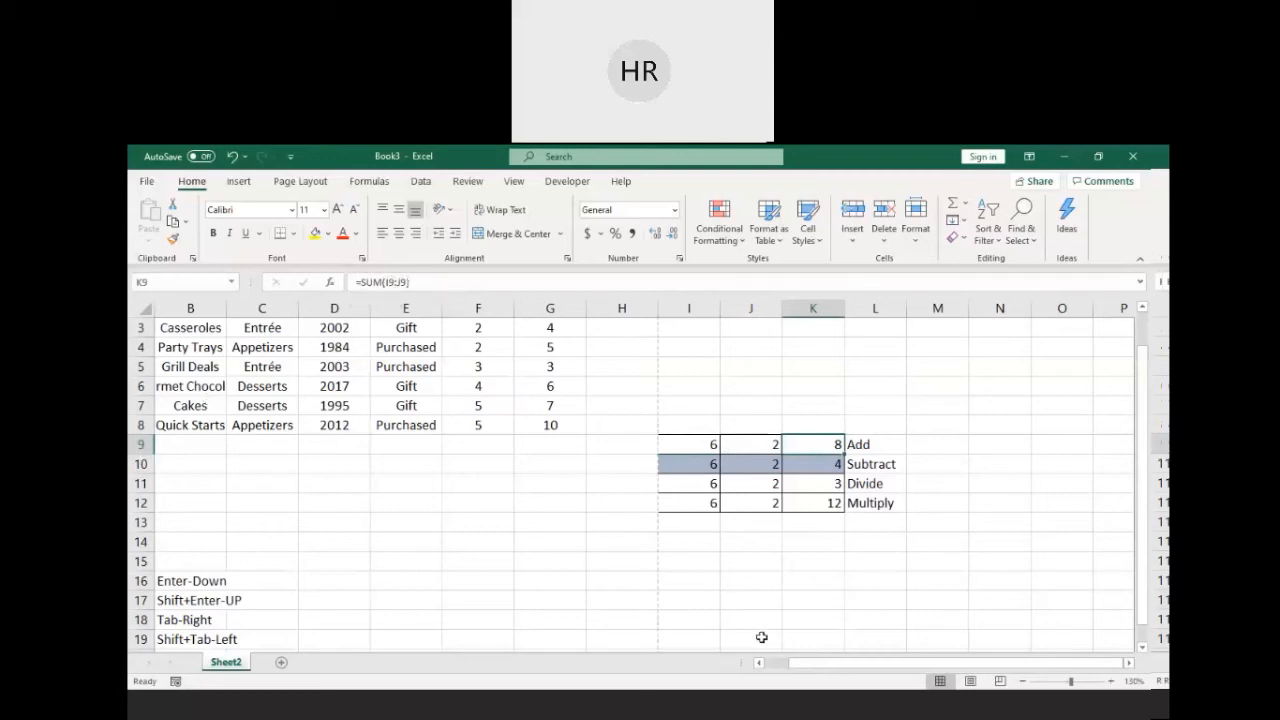
Step: Enter the formula =SUM(G3:G8) in G9 to total the Recipes Used column in the Totals row
{"action": "left_click_drag", "start_coordinate": [795, 667], "coordinate": [768, 666]}
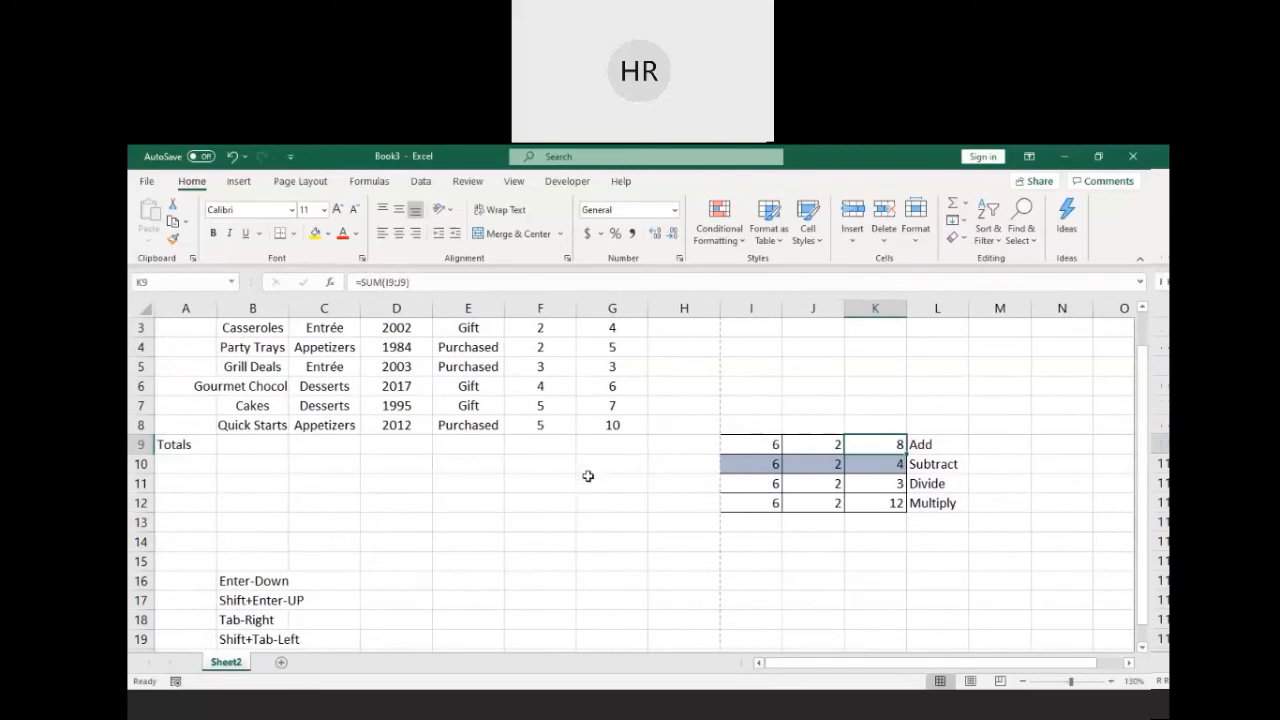
{"action": "left_click", "coordinate": [599, 440]}
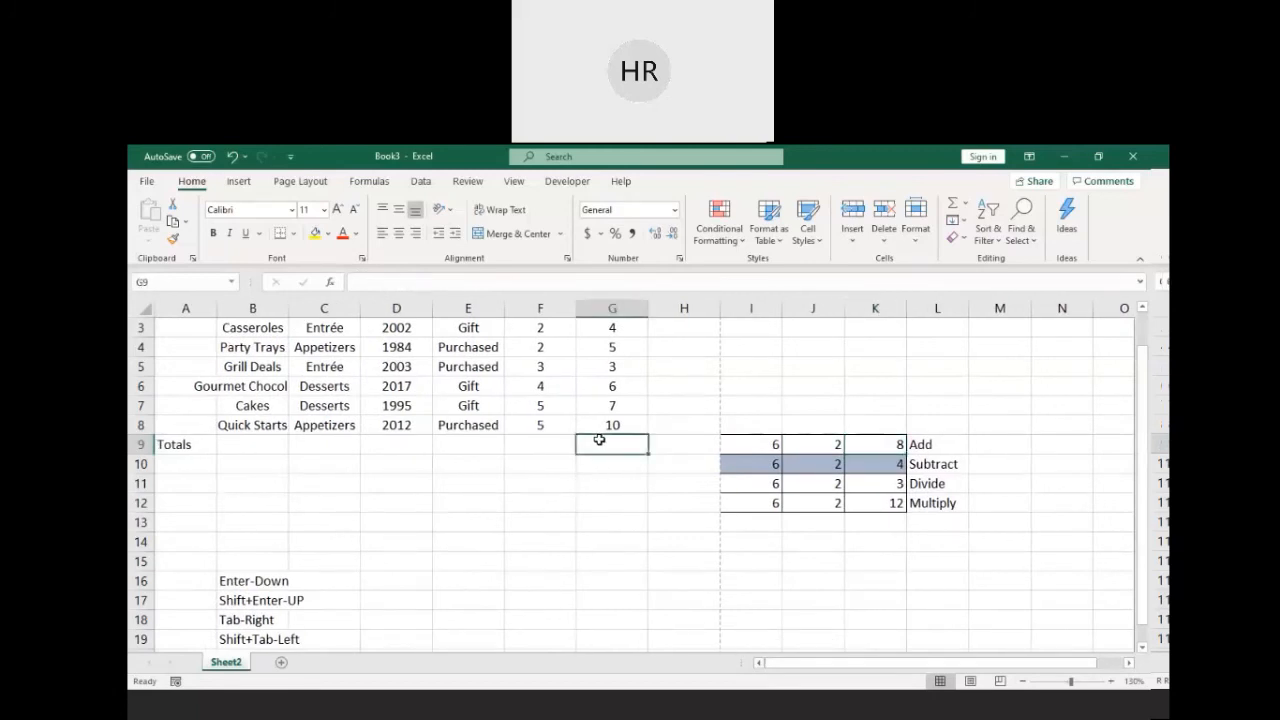
{"action": "type", "text": "="}
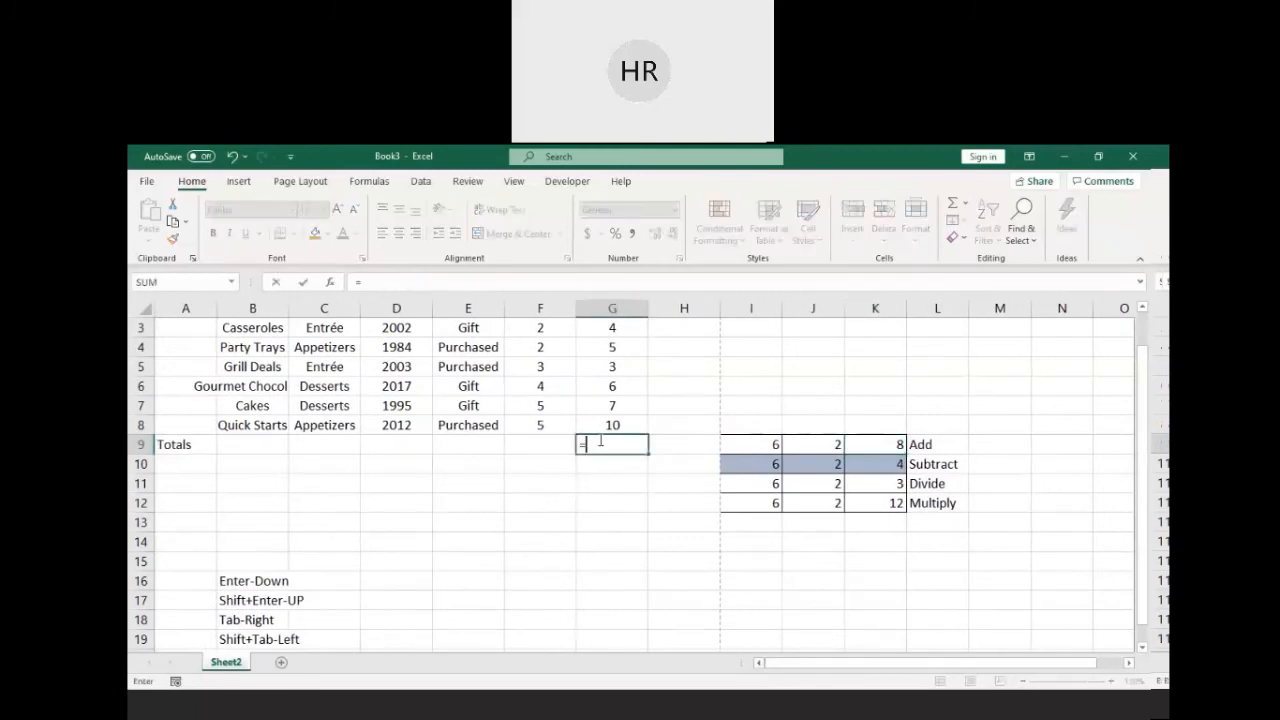
{"action": "type", "text": "SUM"}
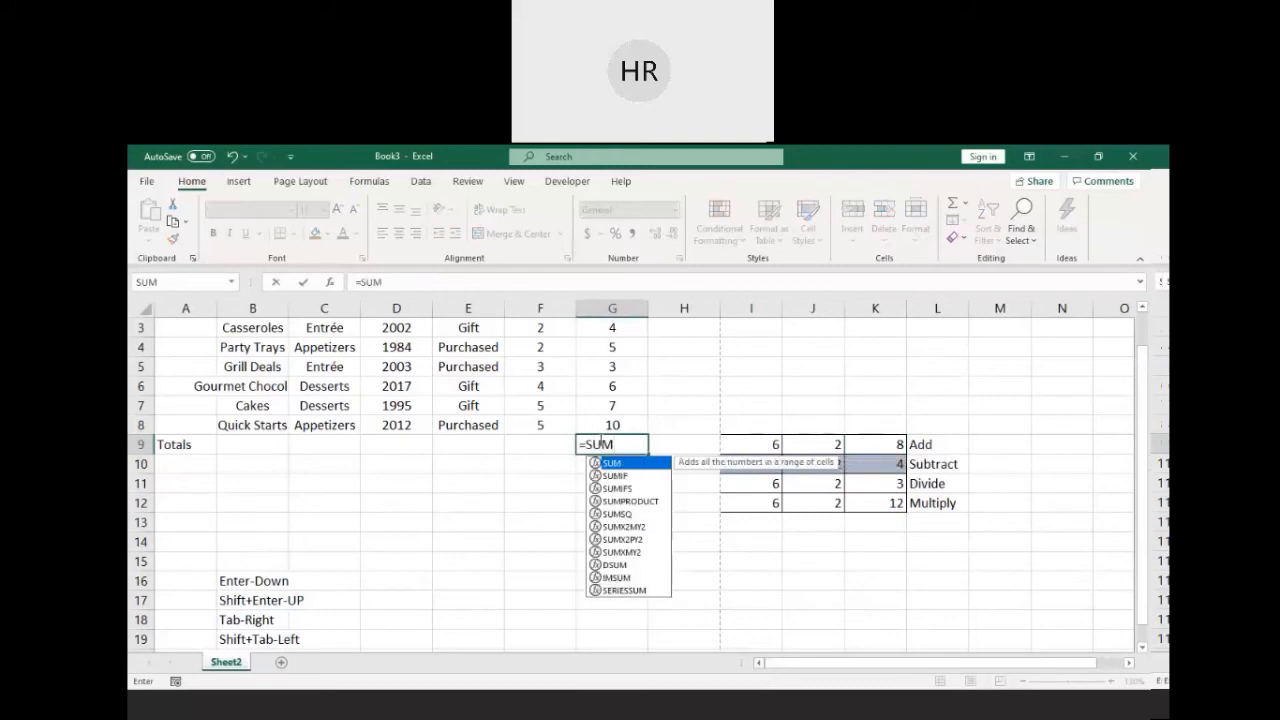
{"action": "type", "text": "("}
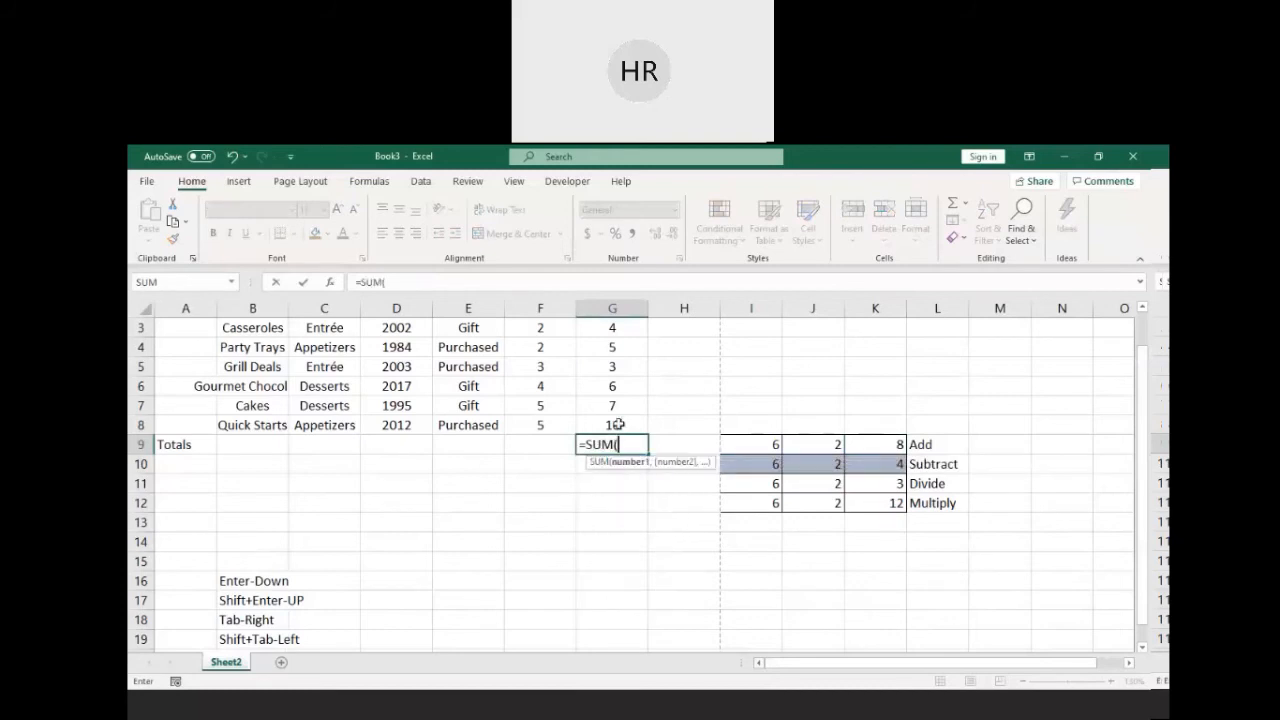
{"action": "scroll", "coordinate": [620, 420], "scroll_direction": "up", "scroll_amount": 1}
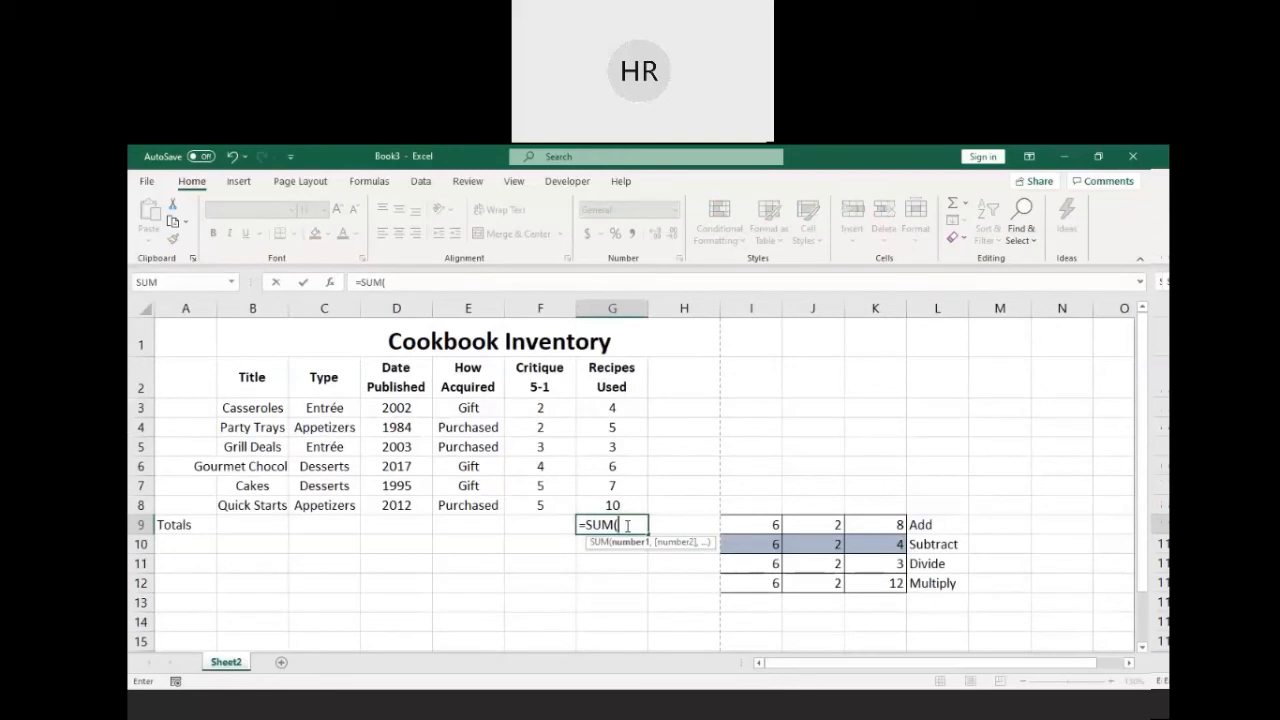
{"action": "type", "text": "G3"}
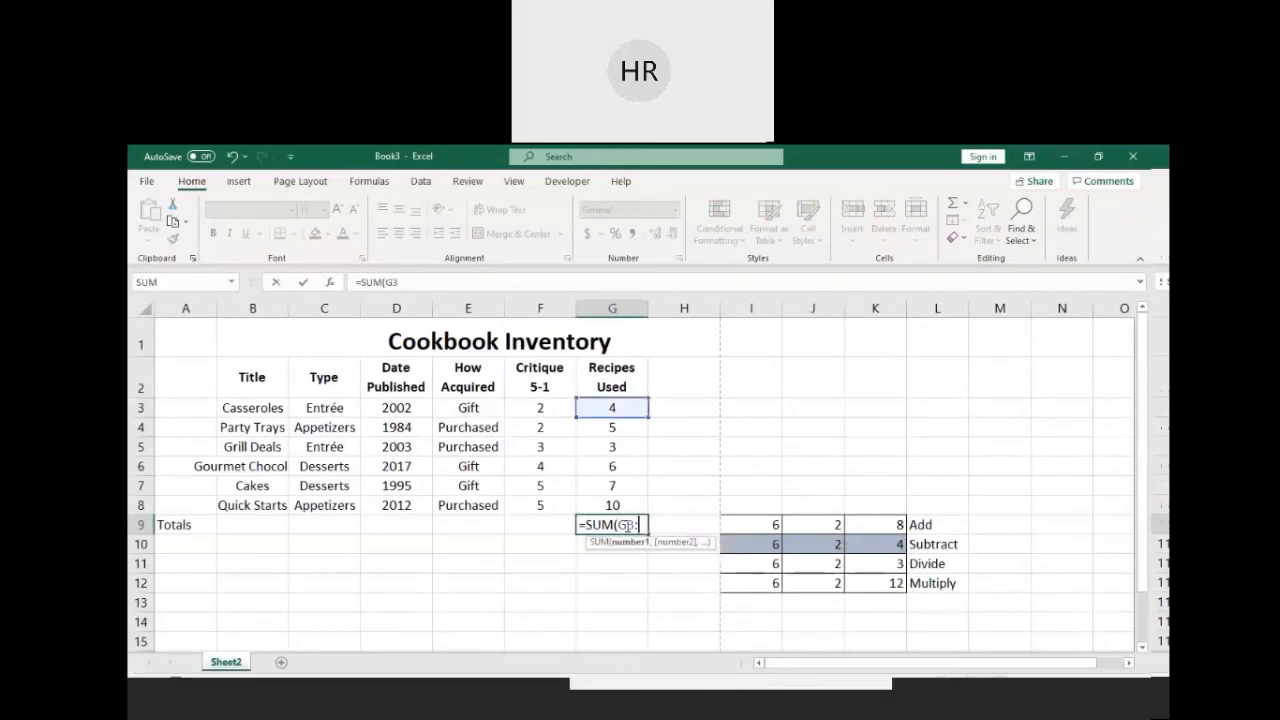
{"action": "type", "text": ":G8"}
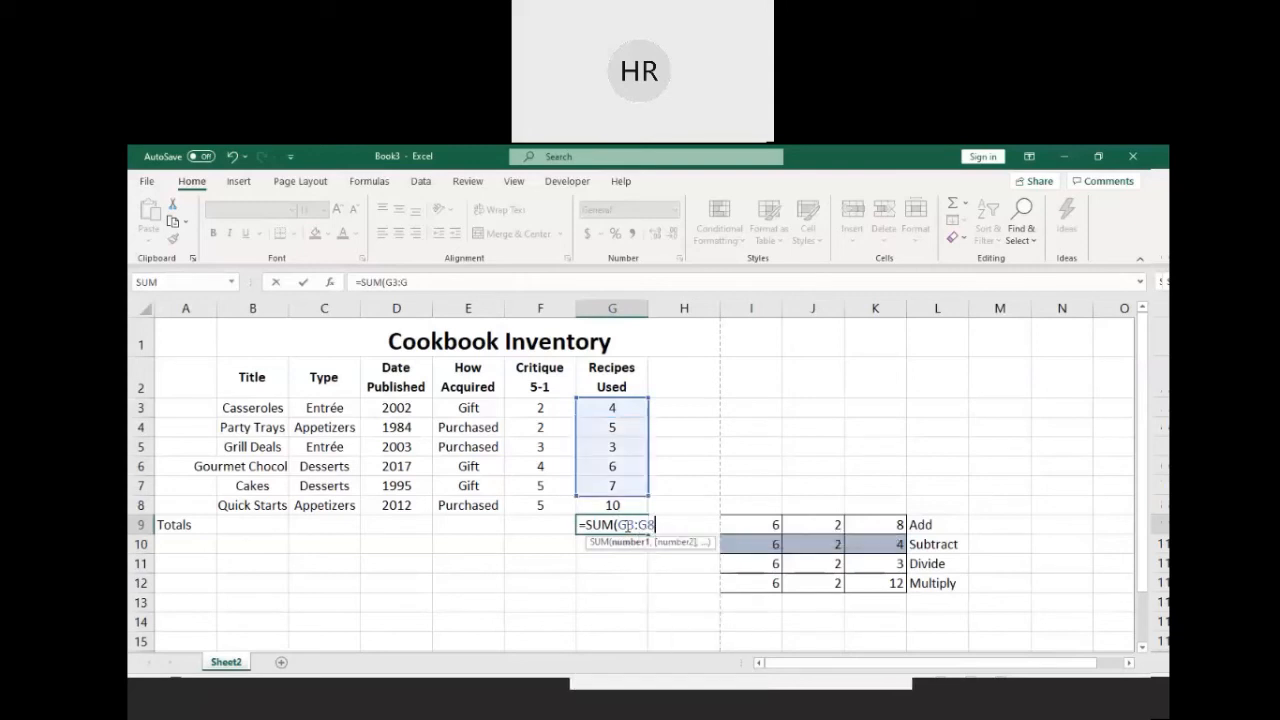
{"action": "type", "text": ")"}
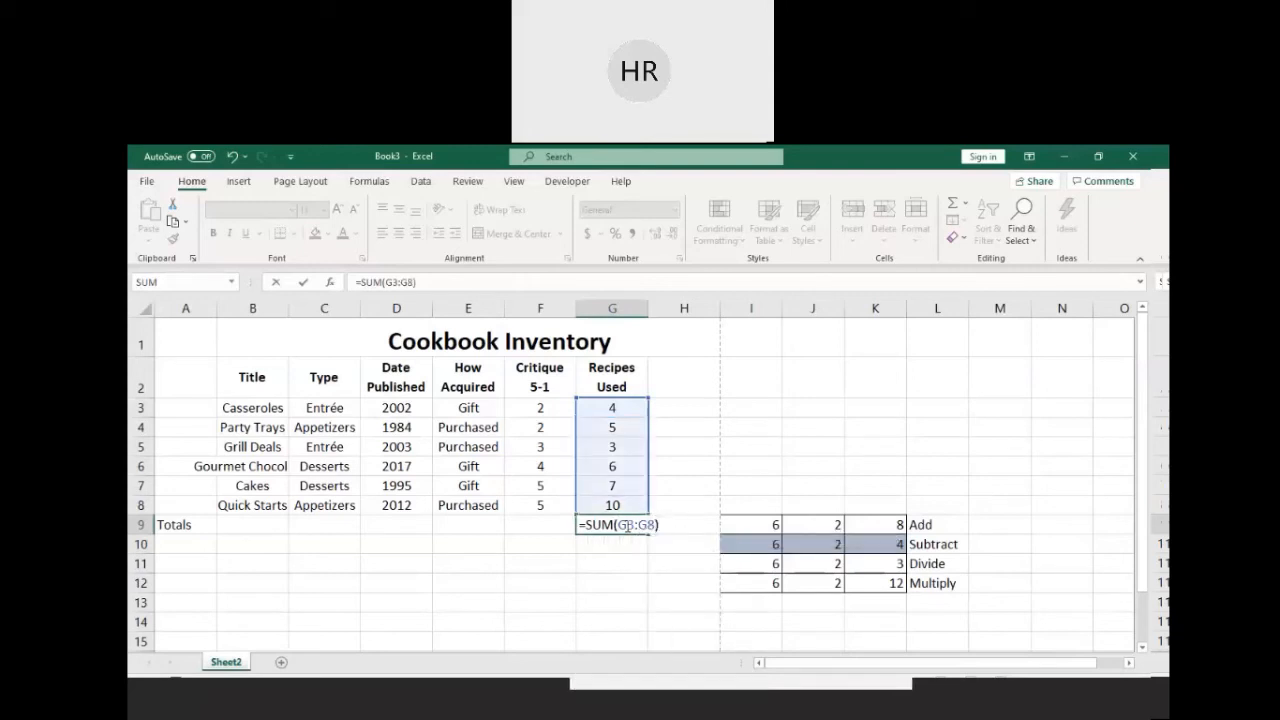
{"action": "key", "text": "Return"}
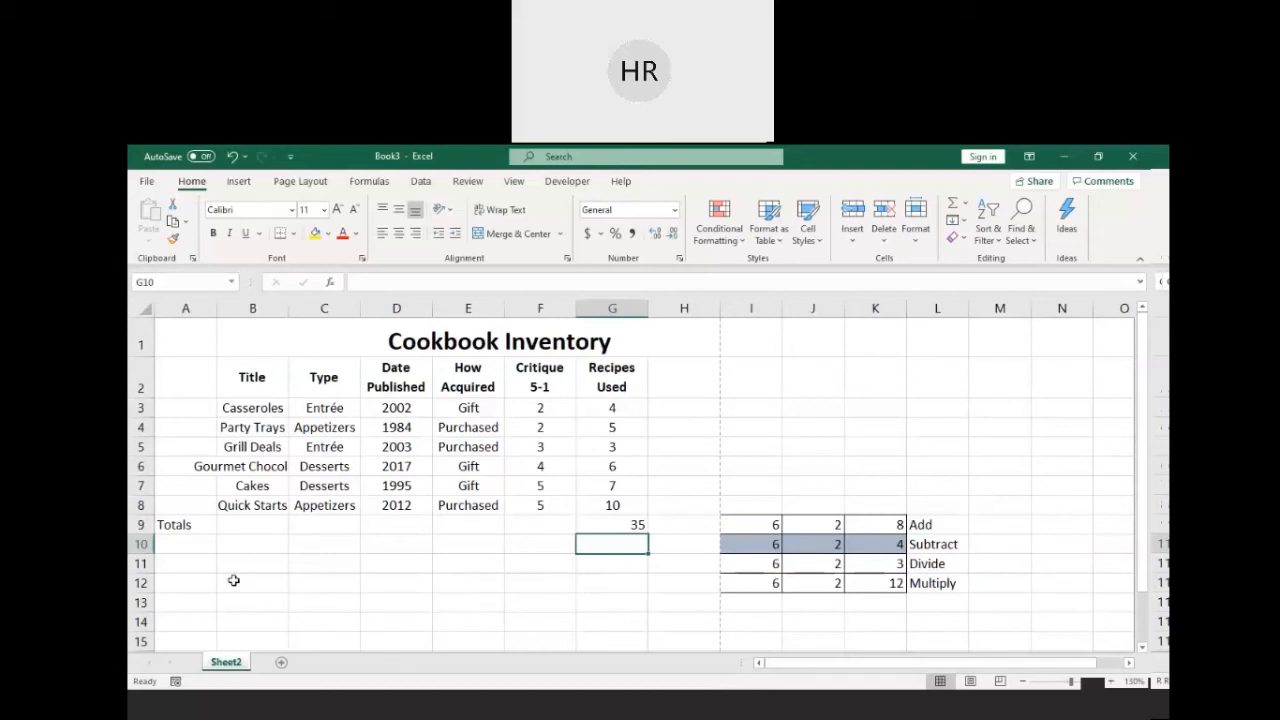
Step: Insert a row above Cakes and fill in Veggies as its title and Entrée as its type
{"action": "left_click", "coordinate": [140, 485]}
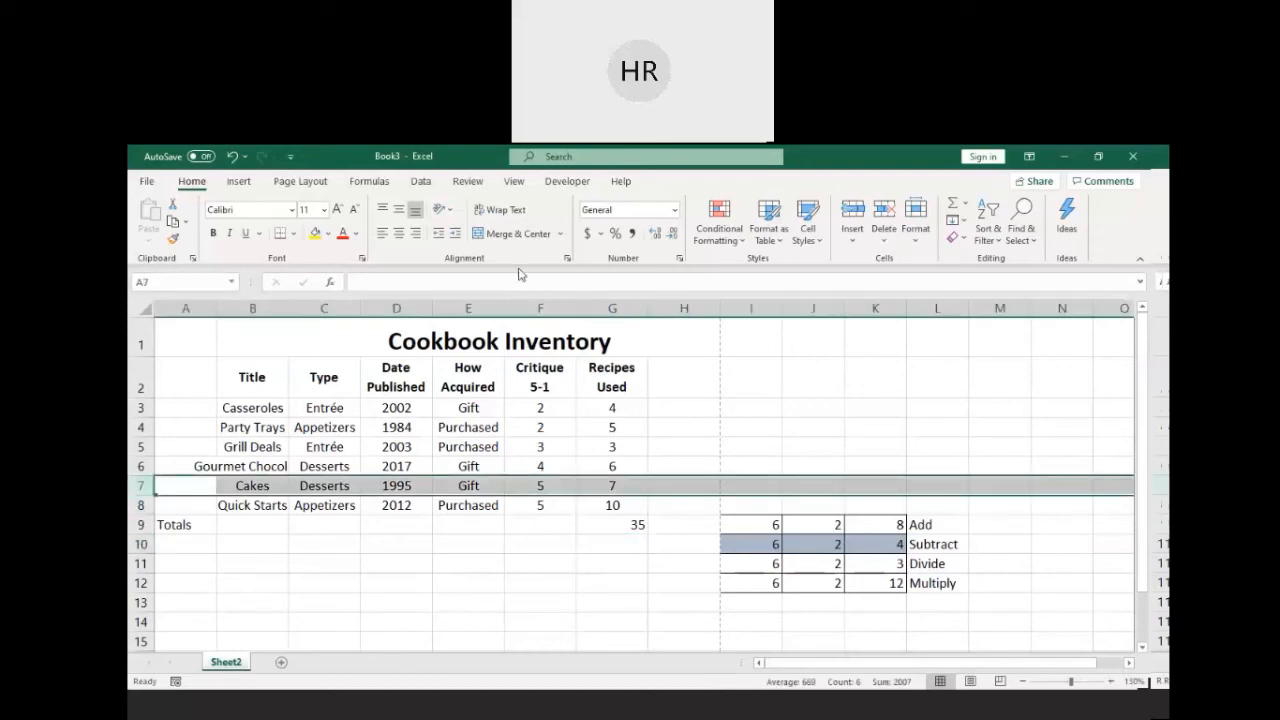
{"action": "left_click", "coordinate": [852, 215]}
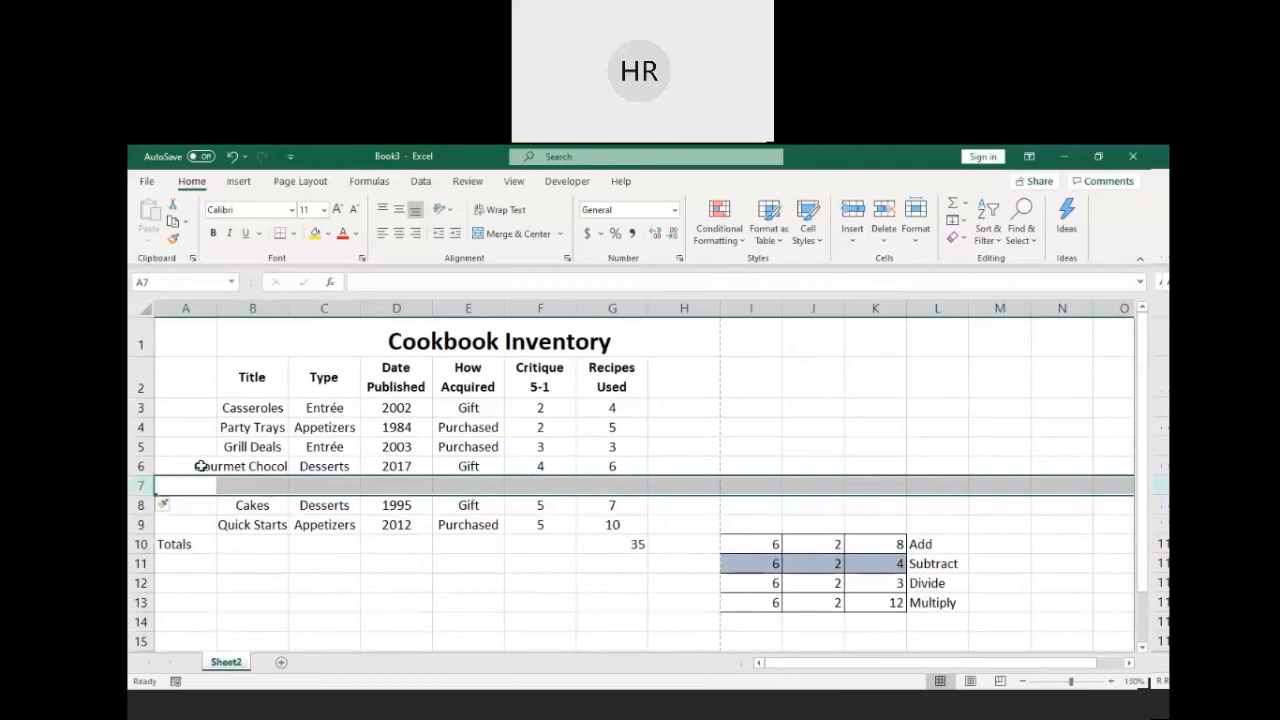
{"action": "left_click", "coordinate": [254, 484]}
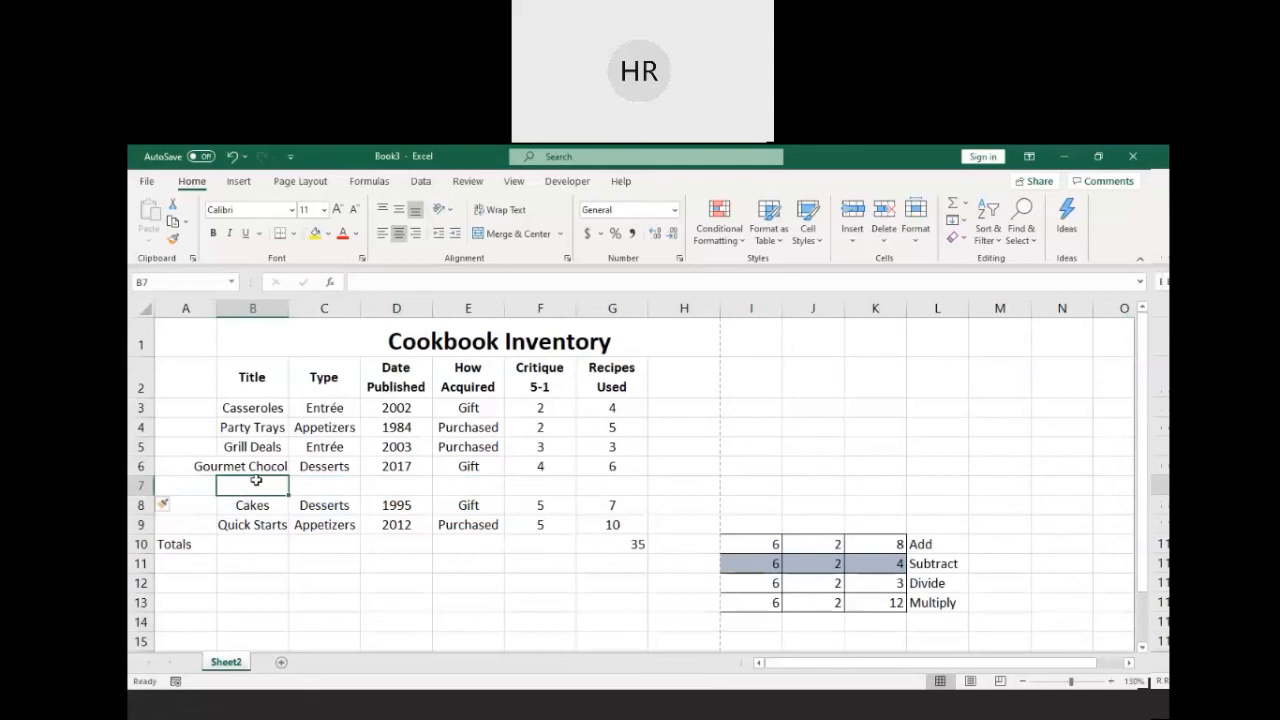
{"action": "type", "text": "Veggies"}
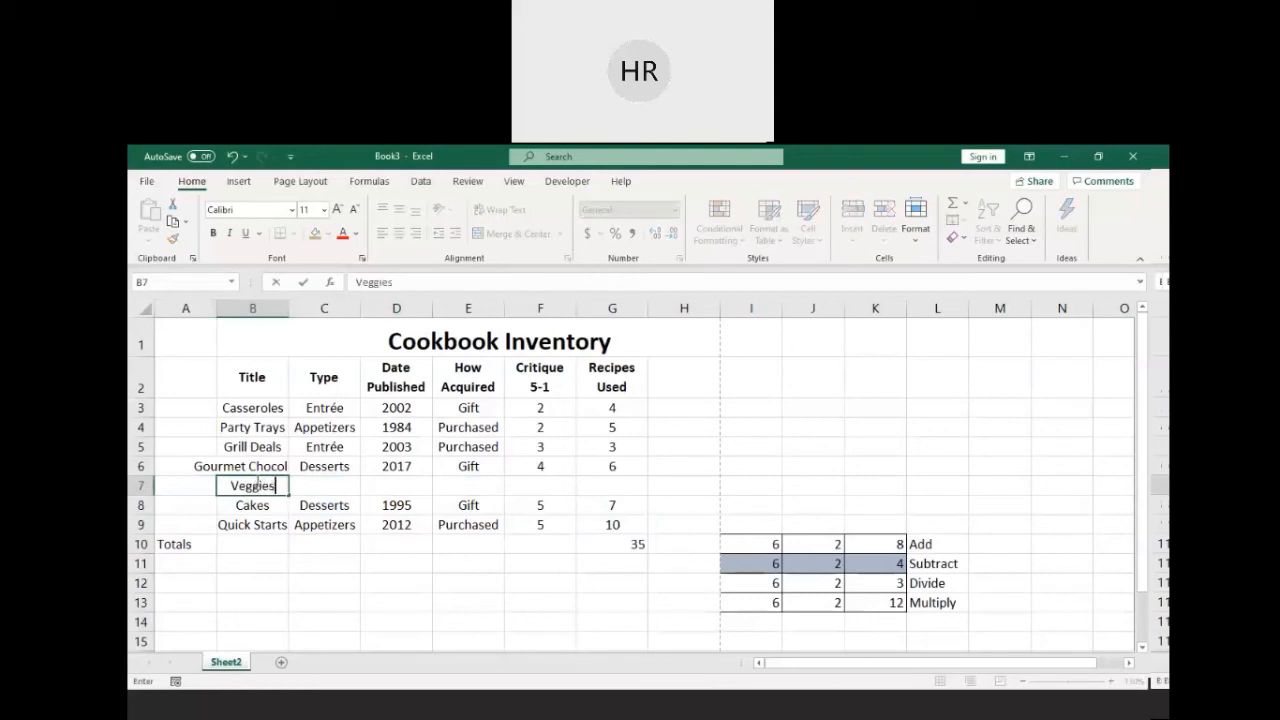
{"action": "key", "text": "Tab"}
{"action": "type", "text": "Entrée"}
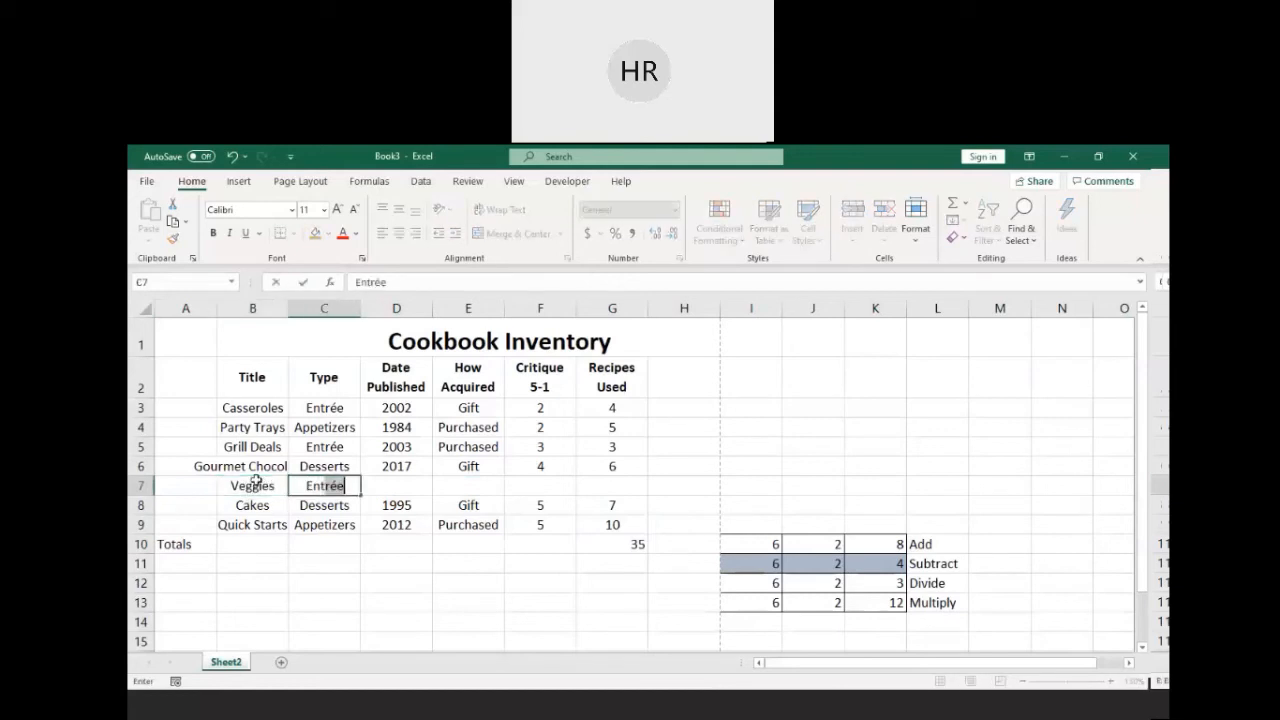
Step: Set Recipes Used to 5 for the Veggies row, leaving its date, acquisition and critique cells blank
{"action": "key", "text": "Tab"}
{"action": "key", "text": "Tab"}
{"action": "key", "text": "Tab"}
{"action": "key", "text": "Tab"}
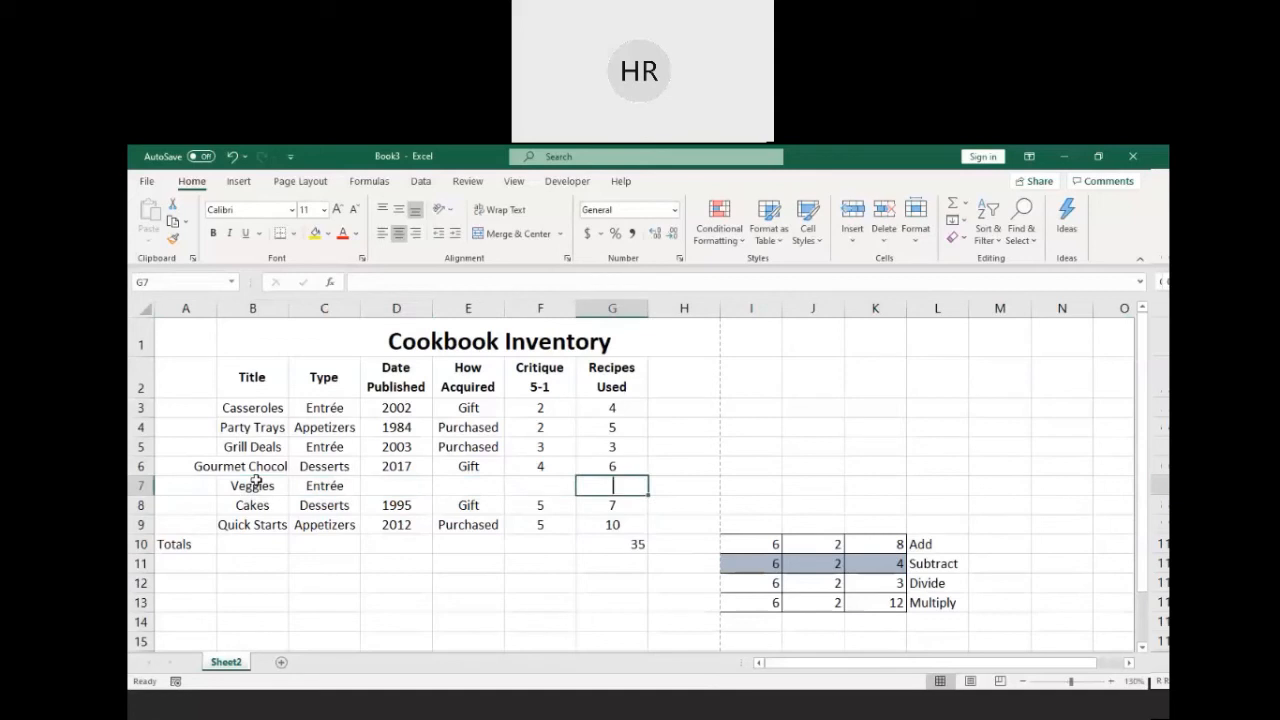
{"action": "type", "text": "5"}
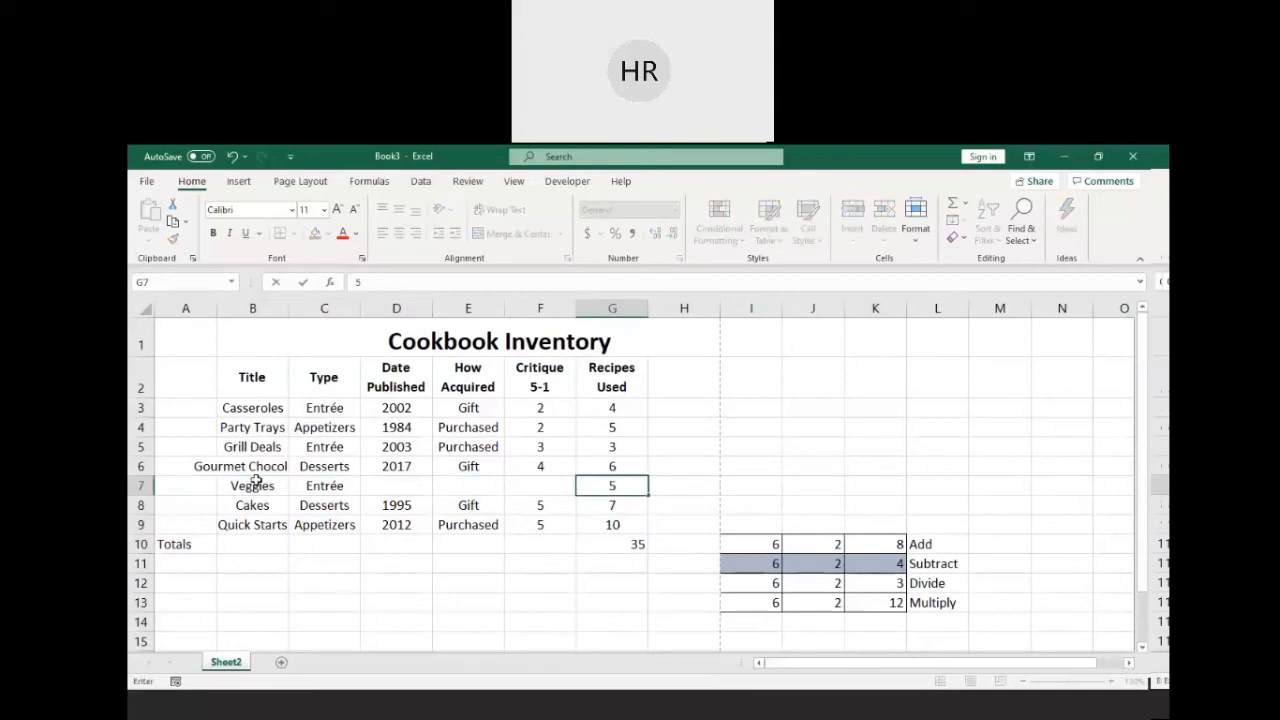
{"action": "key", "text": "Up"}
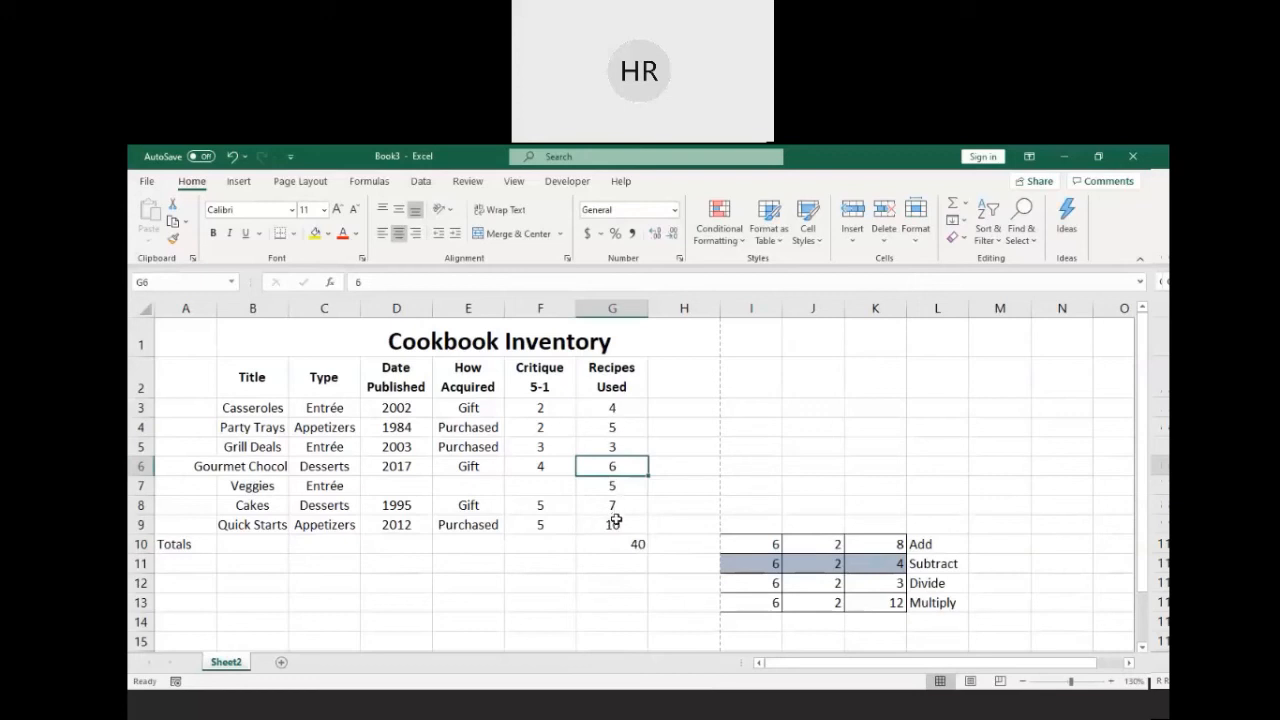
Step: Widen column H slightly and insert a blank column I before the labelled calculation examples
{"action": "left_click", "coordinate": [892, 564]}
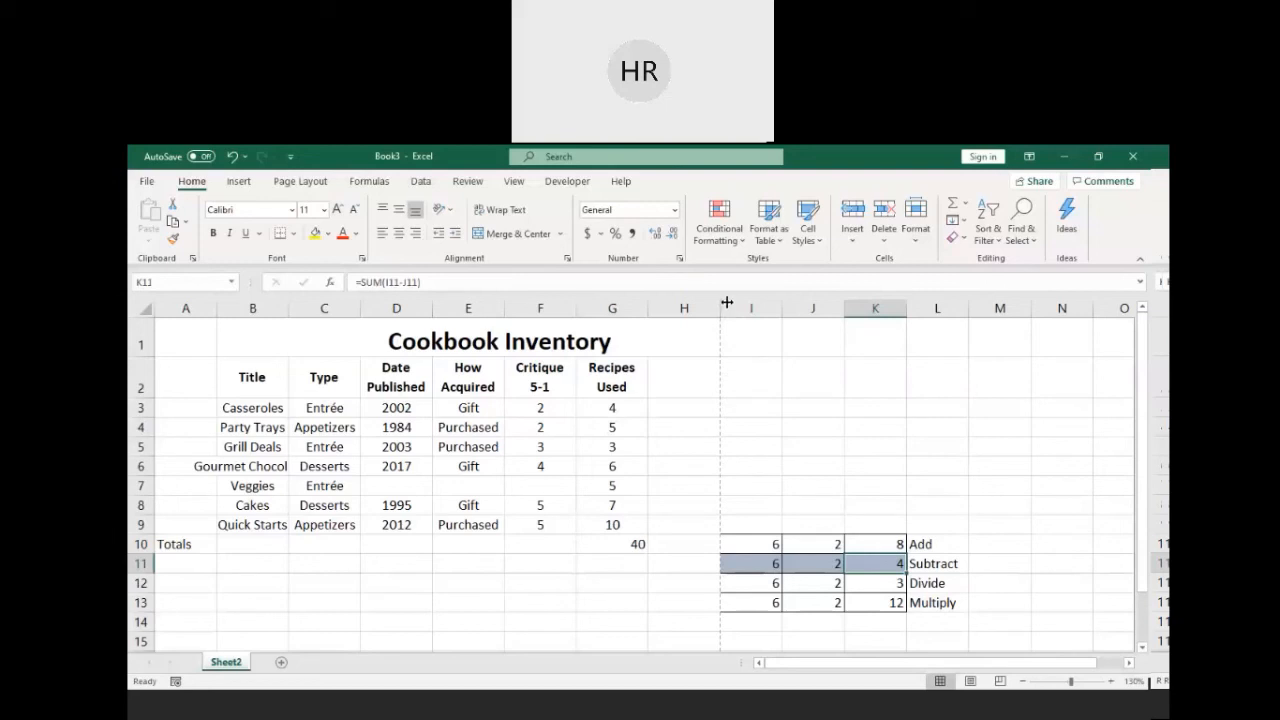
{"action": "left_click_drag", "start_coordinate": [726, 303], "coordinate": [732, 302]}
{"action": "left_click", "coordinate": [789, 366]}
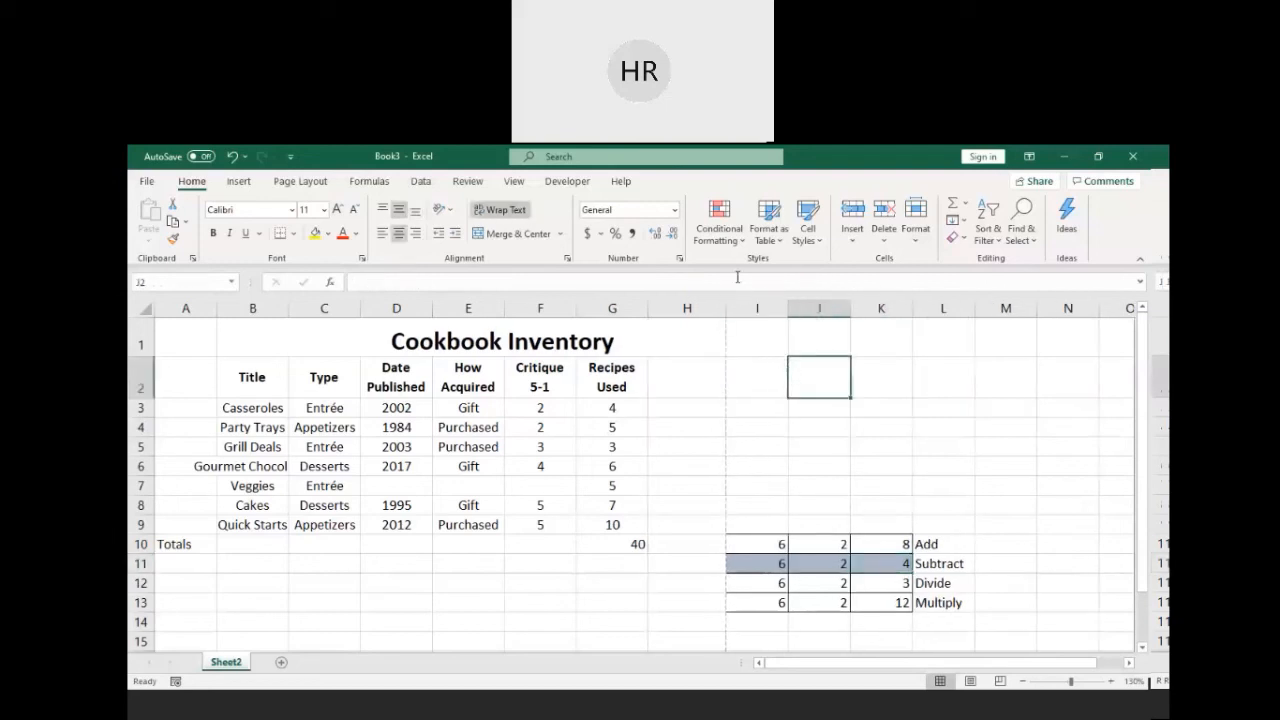
{"action": "left_click", "coordinate": [740, 309]}
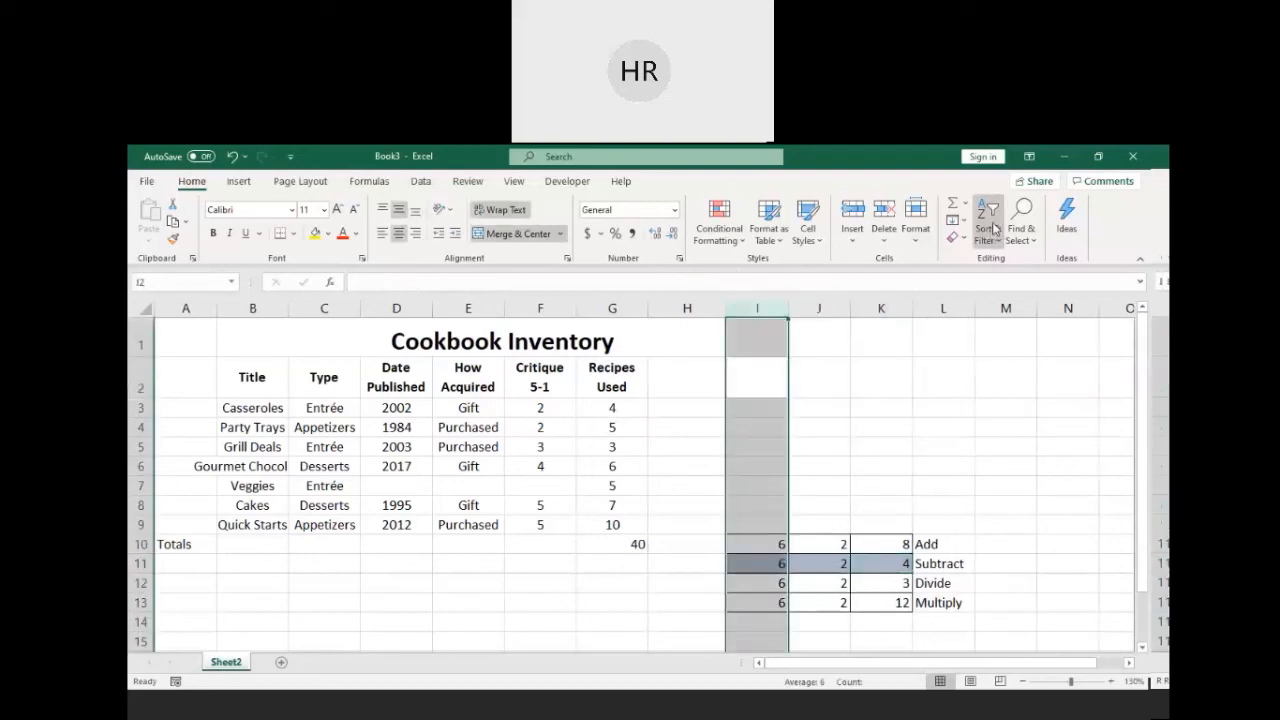
{"action": "left_click", "coordinate": [852, 213]}
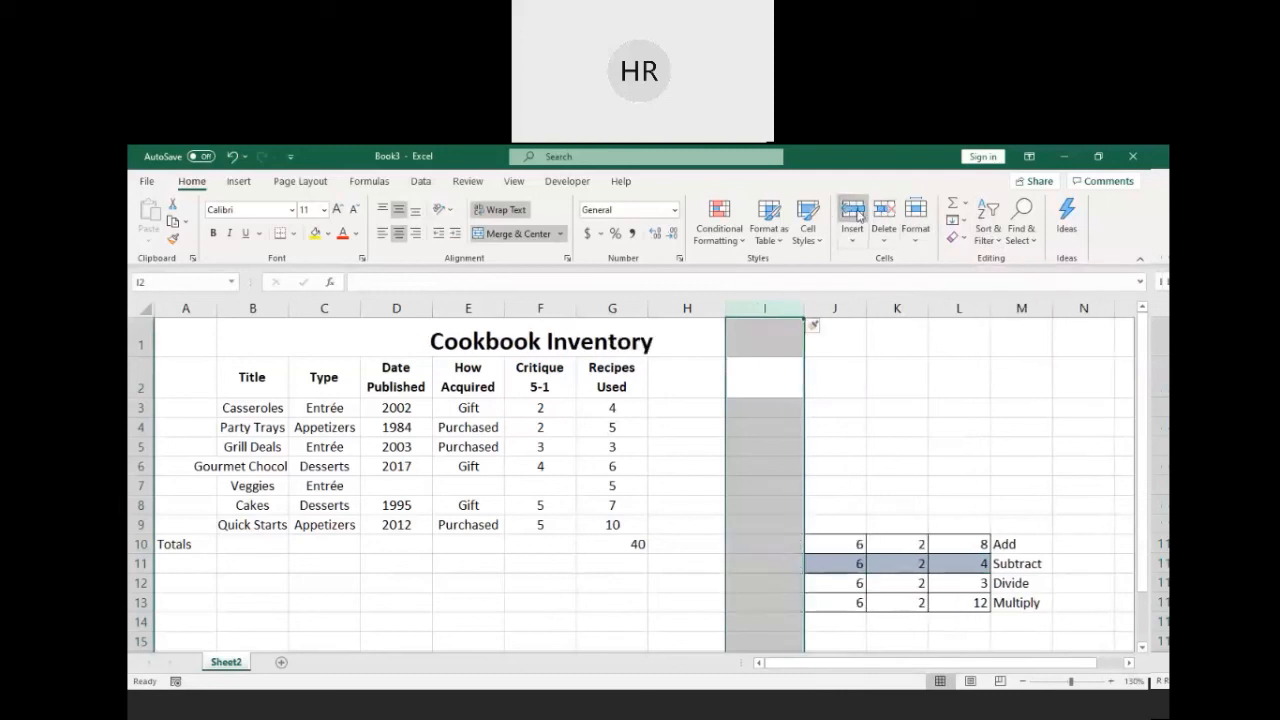
Step: Examine the subtraction, division and multiplication formulas in L11, L12 and L13 of the calculation examples
{"action": "left_click", "coordinate": [839, 566]}
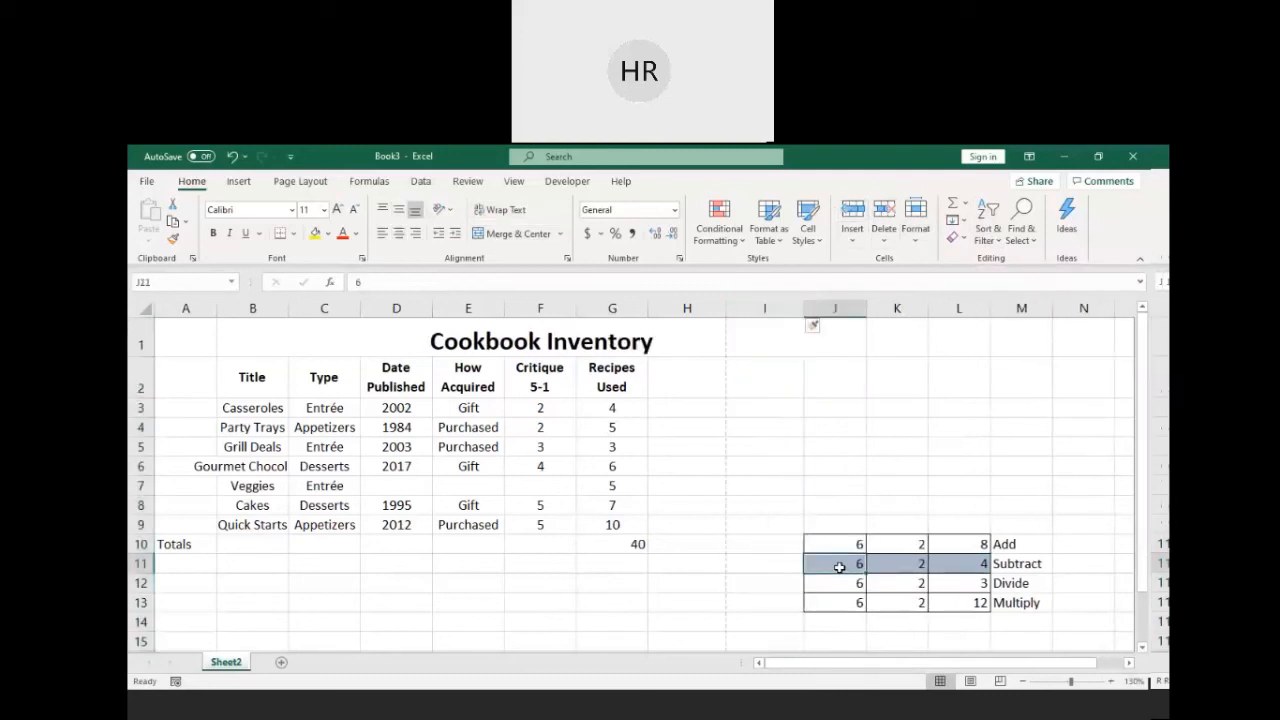
{"action": "left_click", "coordinate": [962, 565]}
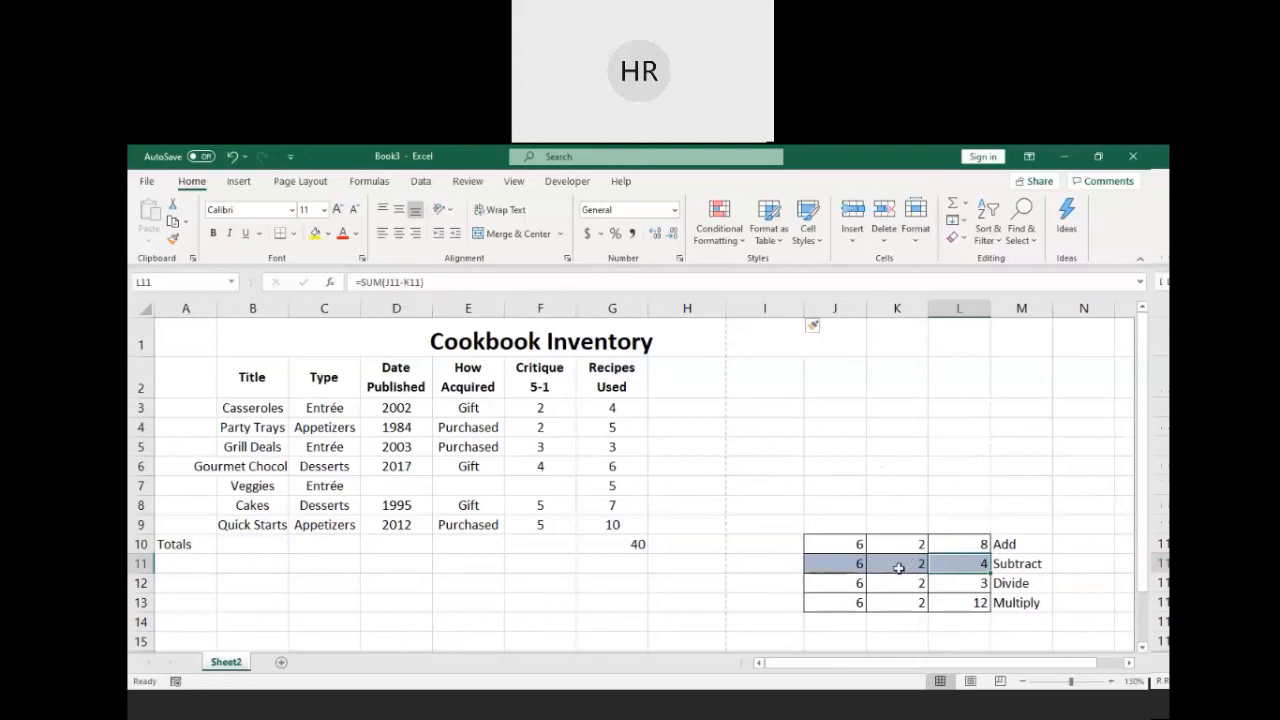
{"action": "left_click", "coordinate": [965, 586]}
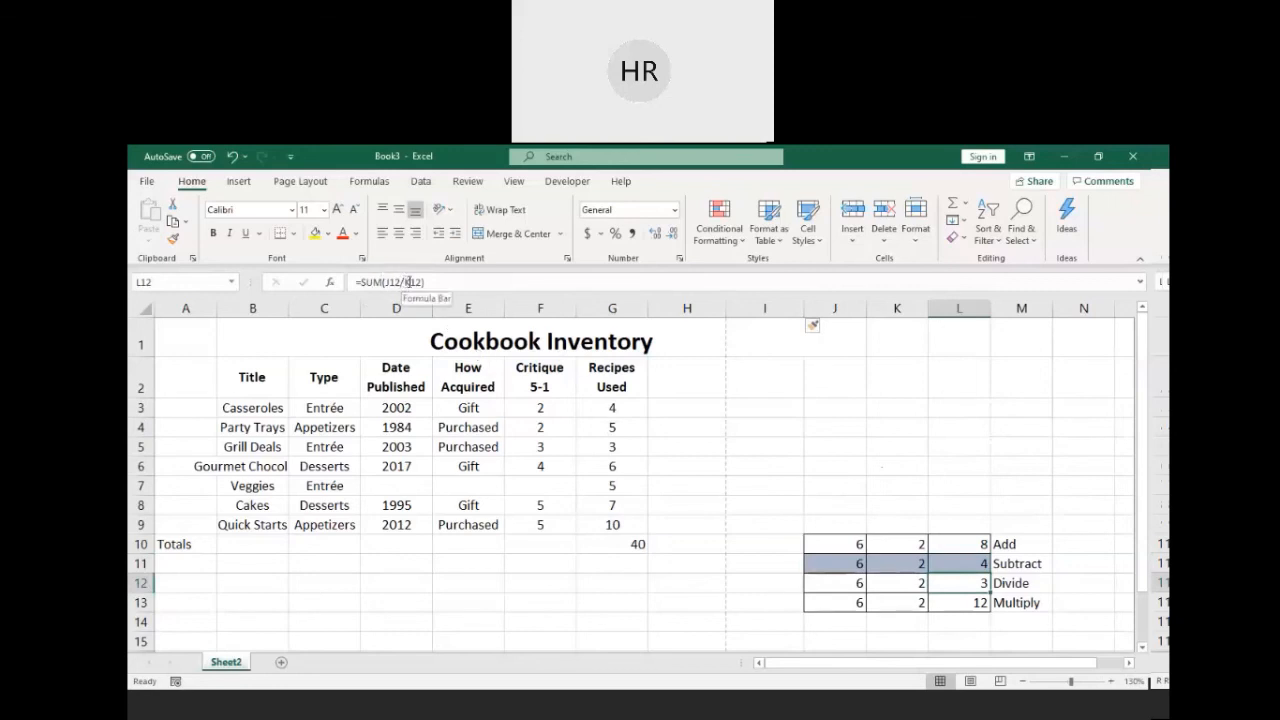
{"action": "left_click", "coordinate": [979, 603]}
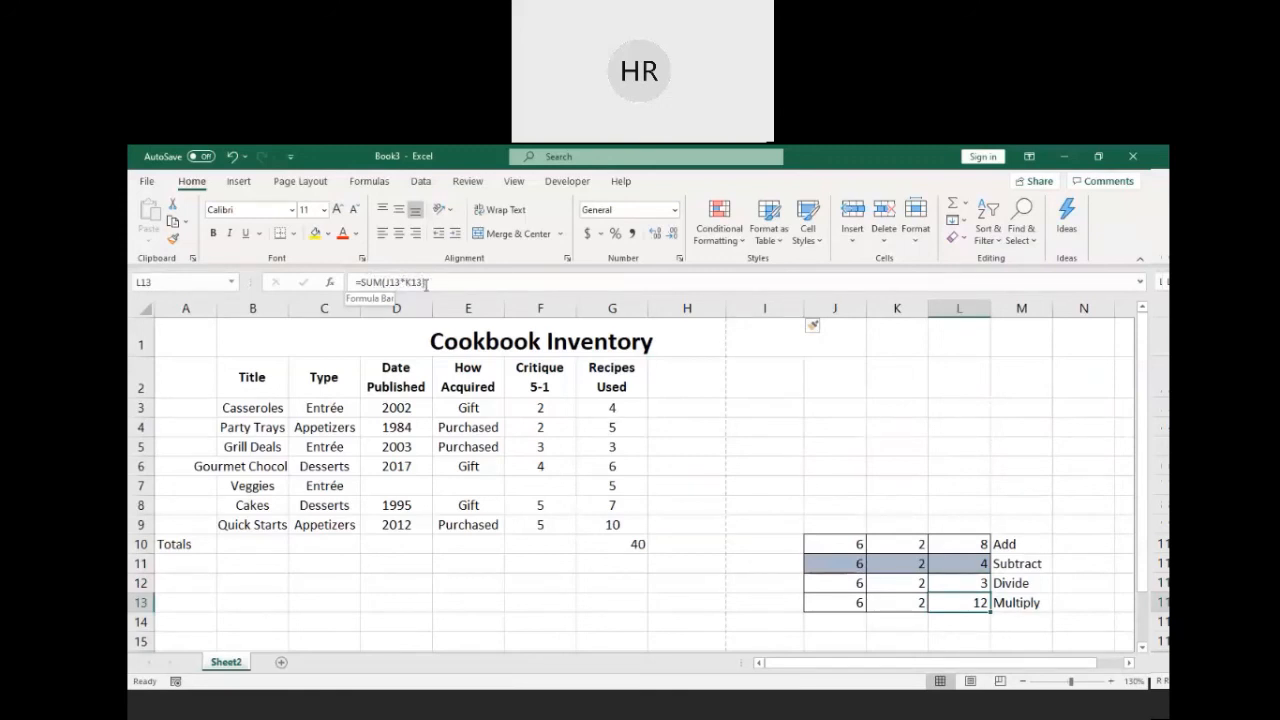
{"action": "scroll", "coordinate": [734, 531], "scroll_direction": "down", "scroll_amount": 2}
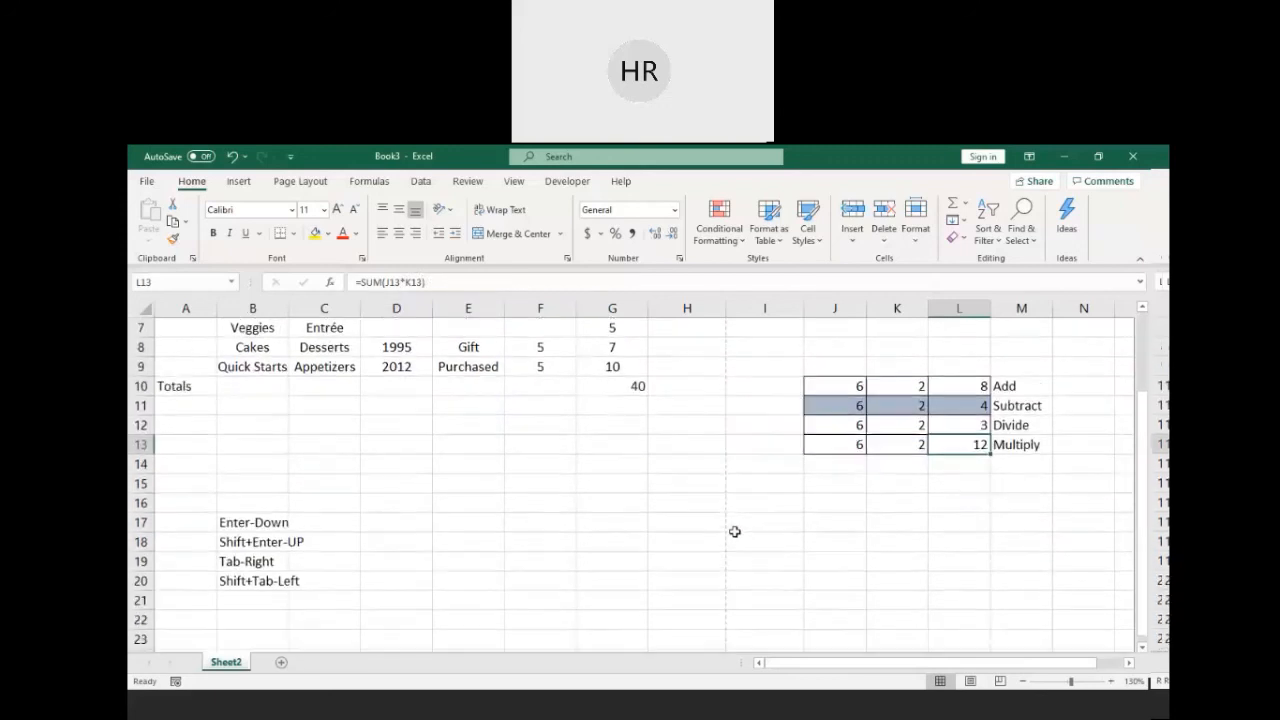
{"action": "scroll", "coordinate": [884, 393], "scroll_direction": "up", "scroll_amount": 2}
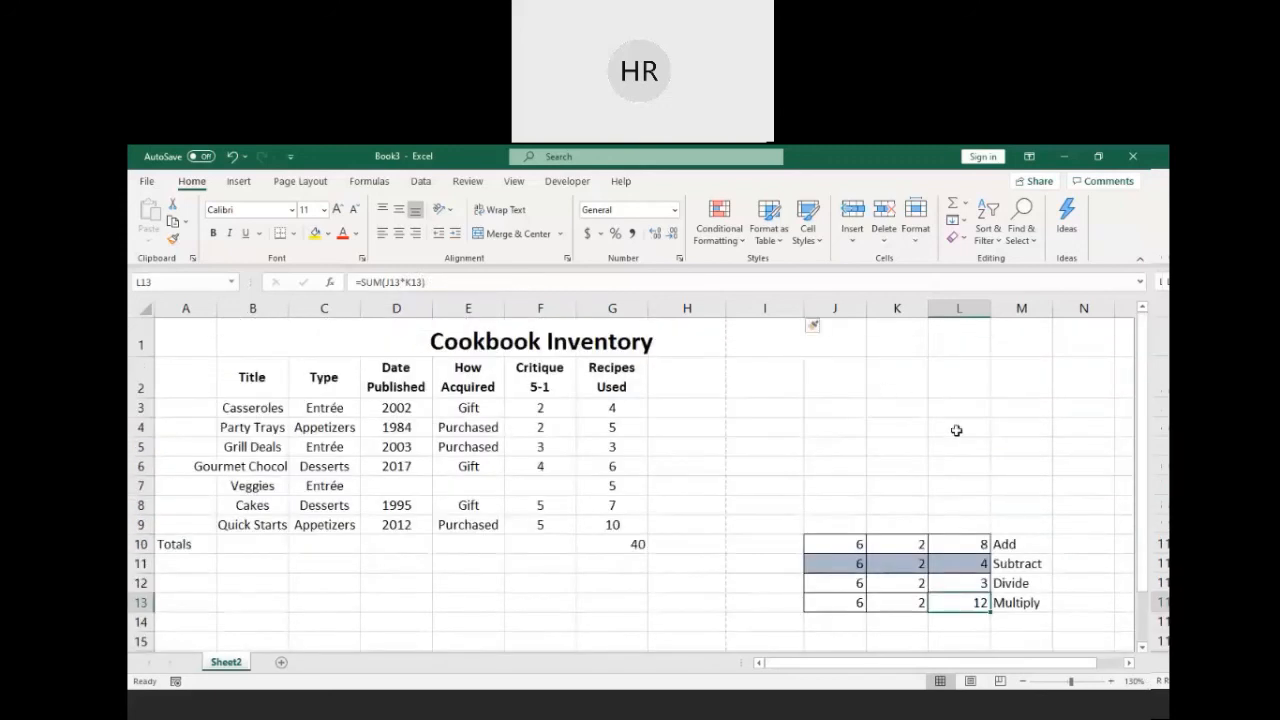
{"action": "scroll", "coordinate": [957, 434], "scroll_direction": "down", "scroll_amount": 2}
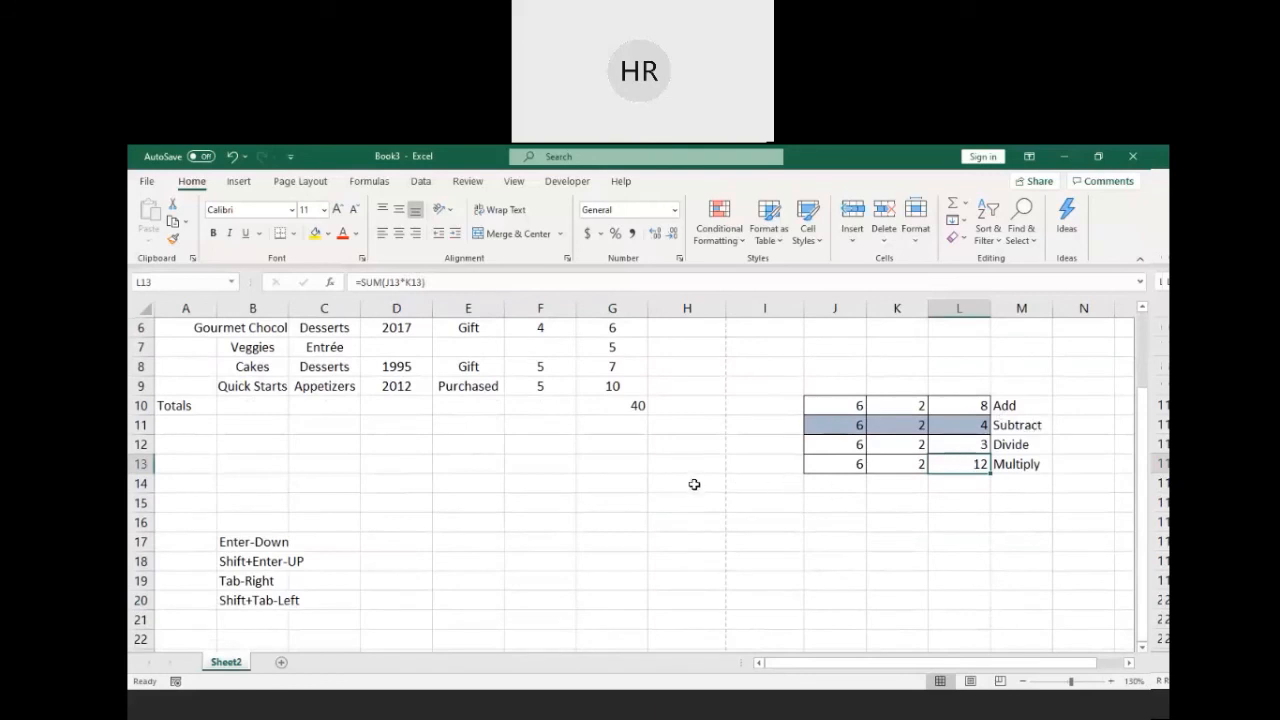
{"action": "scroll", "coordinate": [704, 531], "scroll_direction": "up", "scroll_amount": 2}
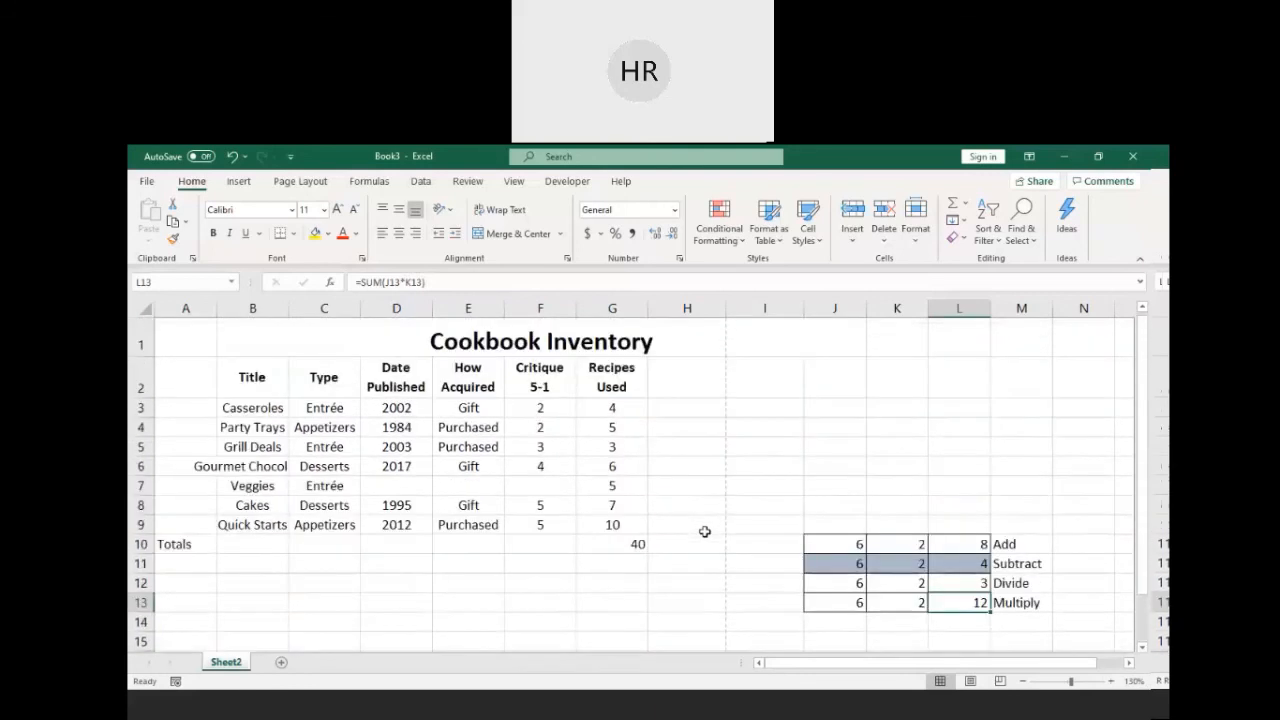